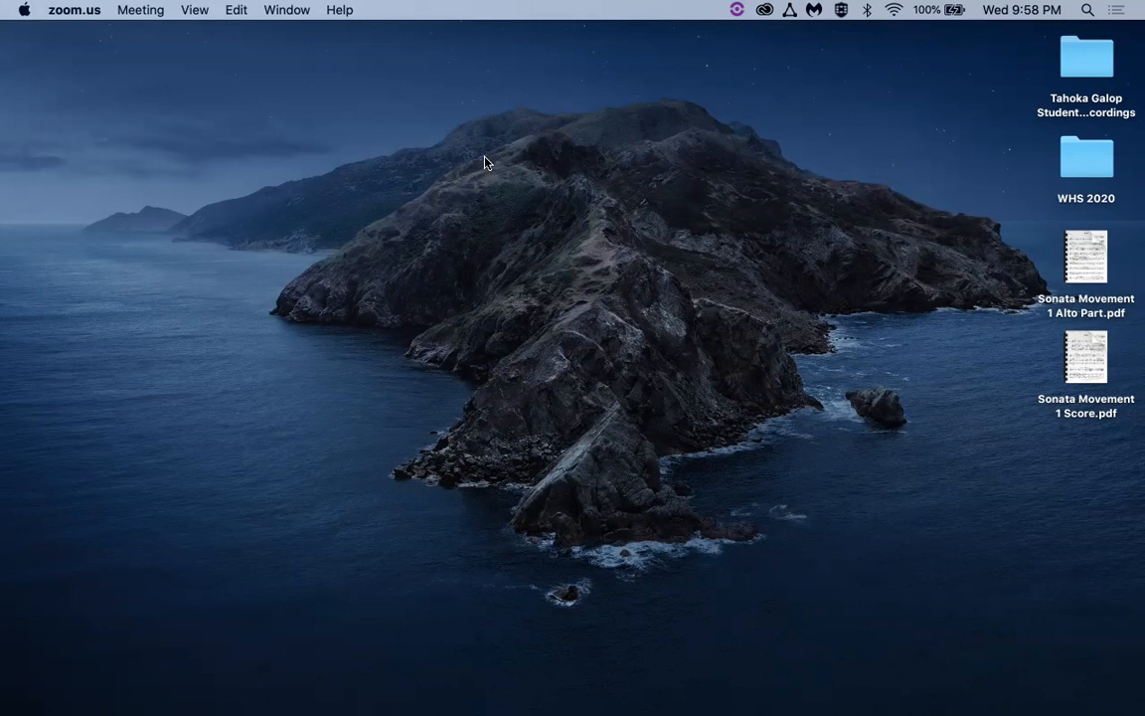
# - Switch to Chrome, load the BandLab site and create a new project in the Mix Editor
pyautogui.click(181, 690)
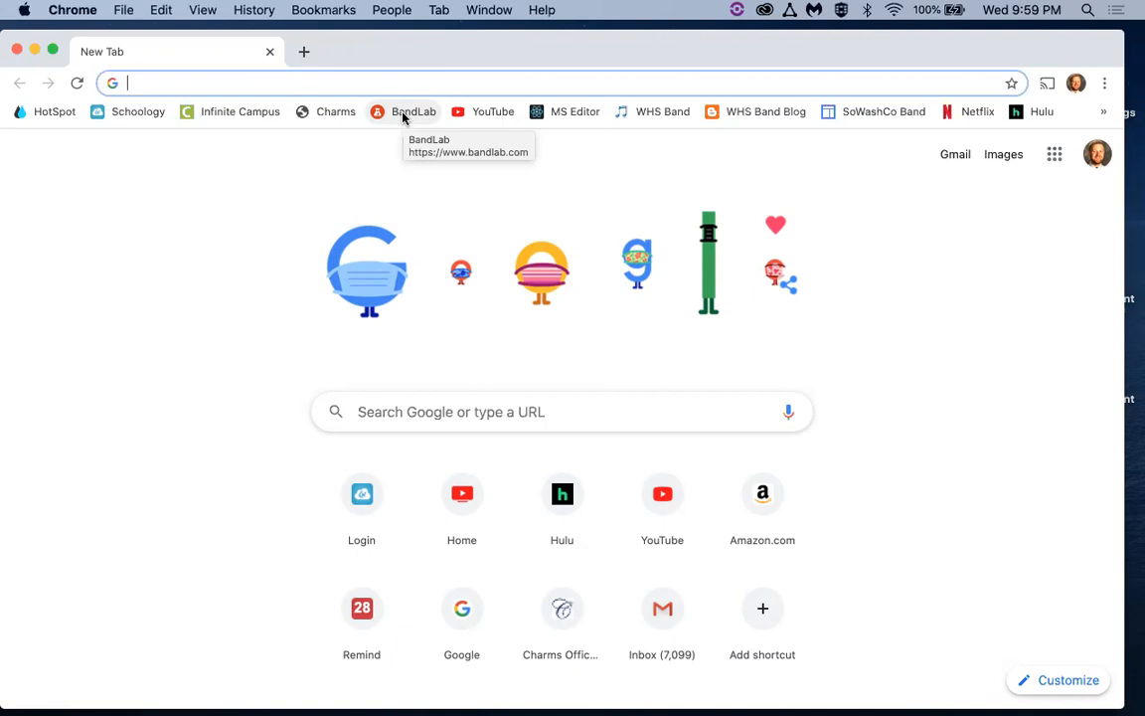
pyautogui.click(404, 115)
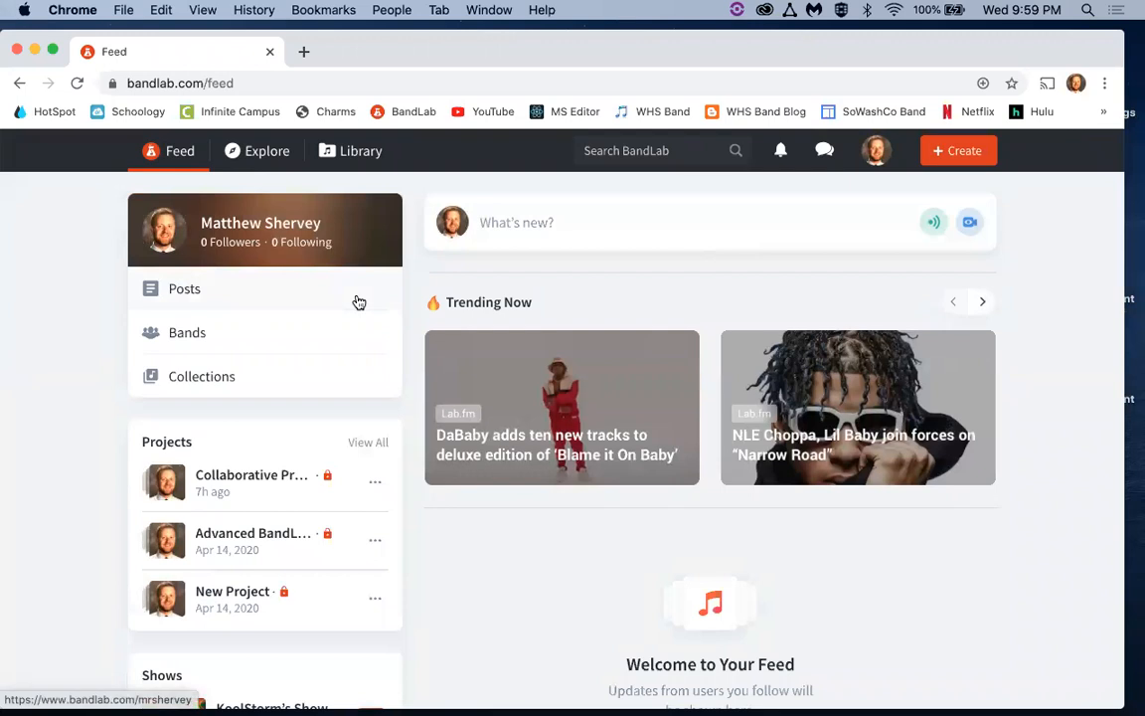
pyautogui.click(956, 161)
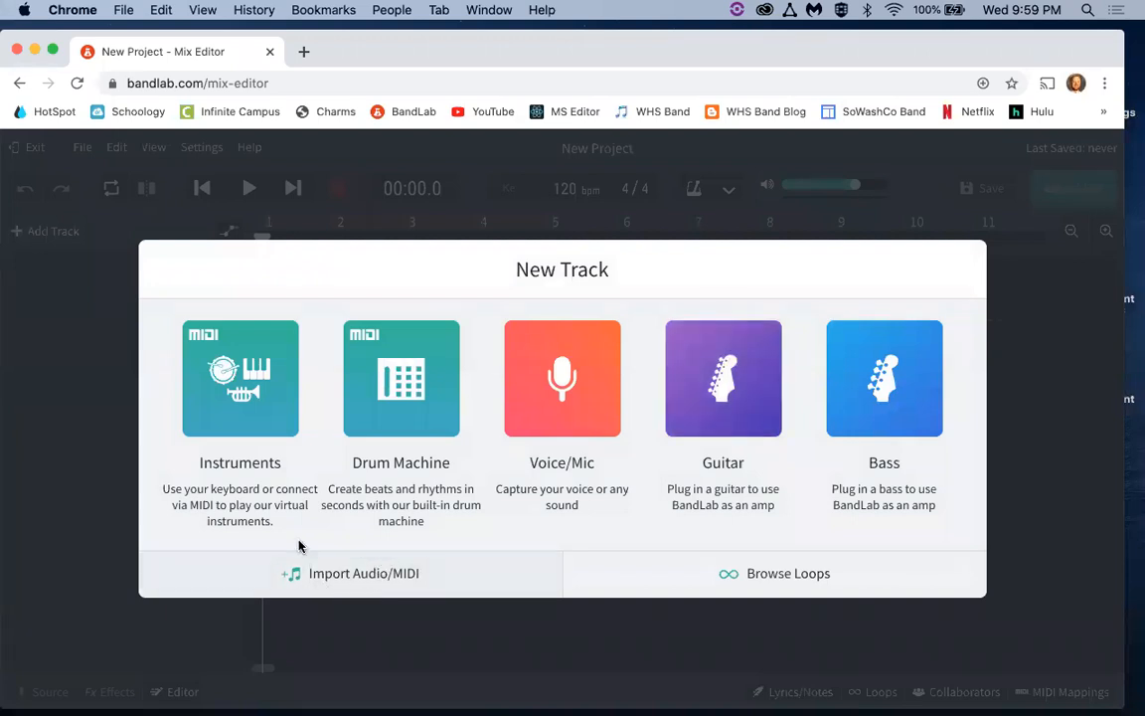
# - Import Flute Tahoka.mp3, Tuba Tahoka.mp3 and Tahoka Galop Guide Track.mp3 as audio tracks in the new project
pyautogui.click(336, 575)
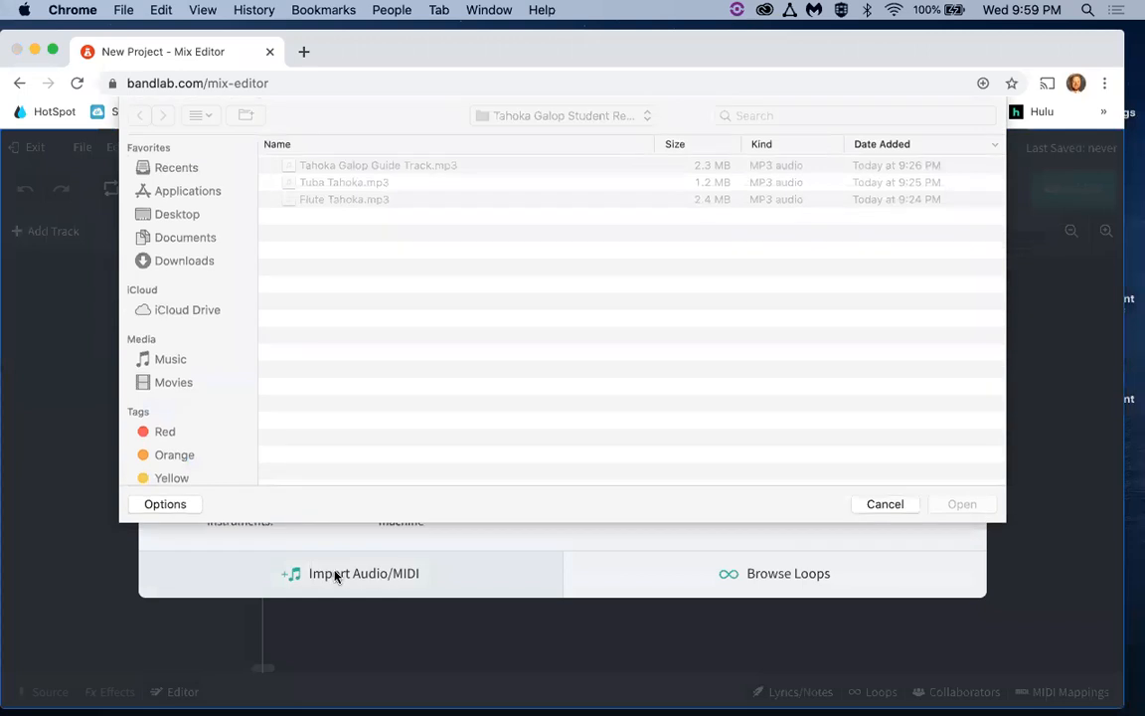
pyautogui.click(376, 203)
pyautogui.keyDown('shift'); pyautogui.click(347, 184); pyautogui.keyUp('shift')
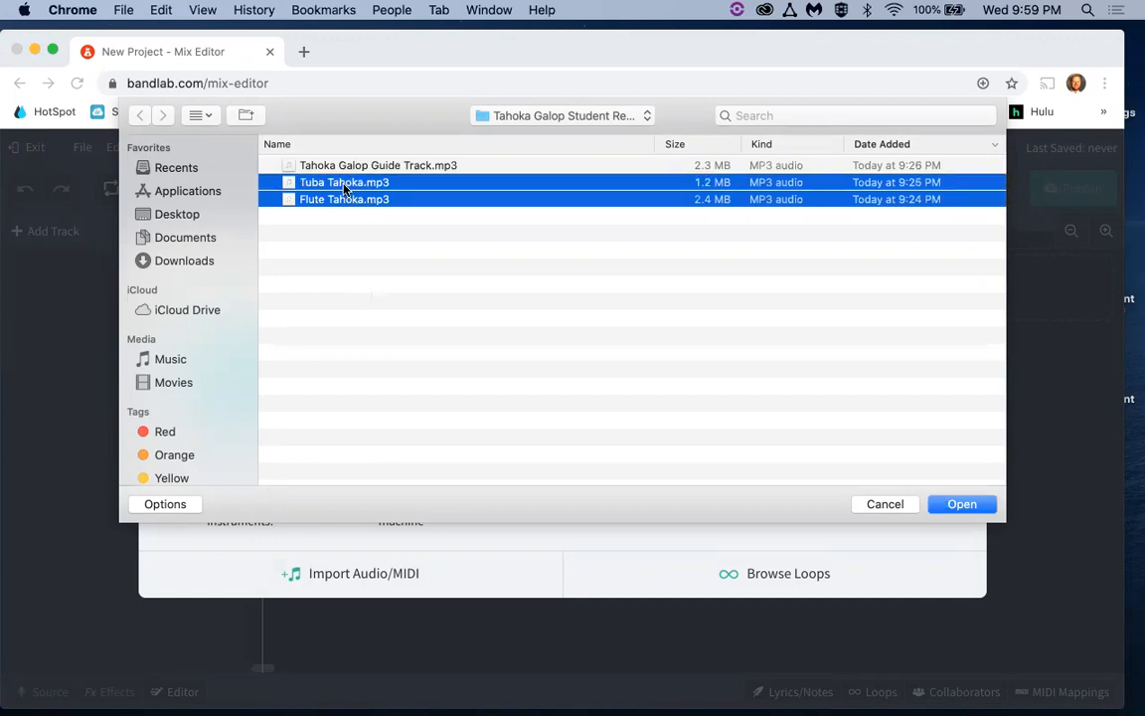
pyautogui.keyDown('shift'); pyautogui.click(406, 170); pyautogui.keyUp('shift')
pyautogui.click(979, 507)
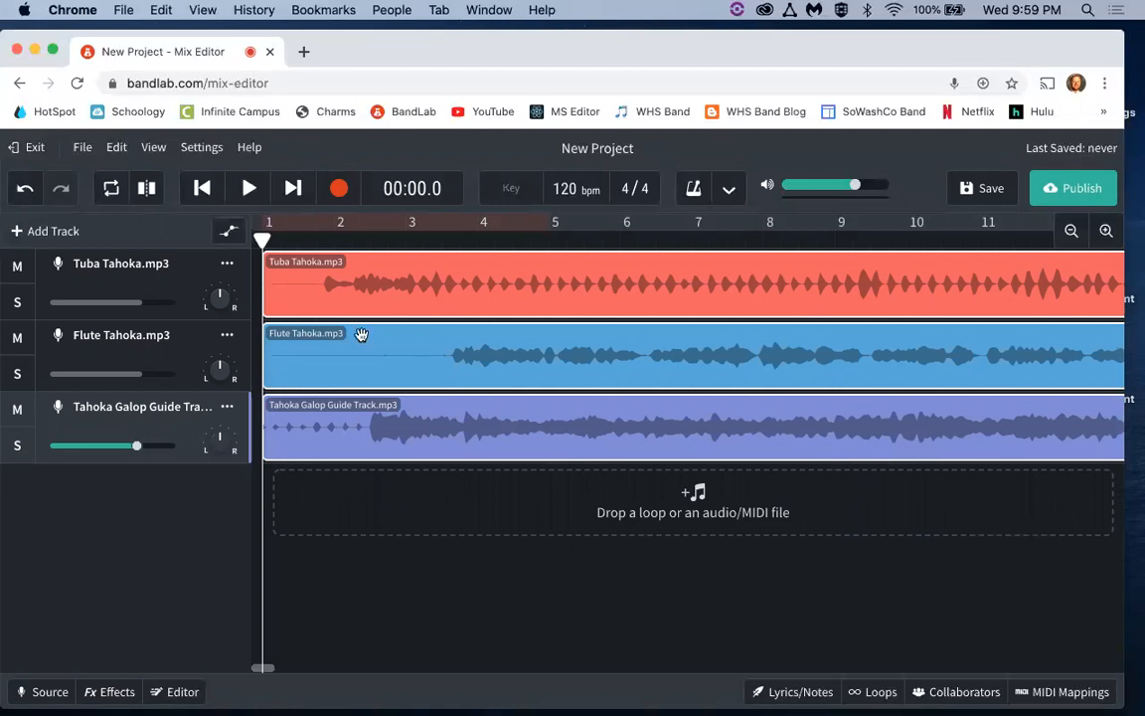
pyautogui.click(426, 609)
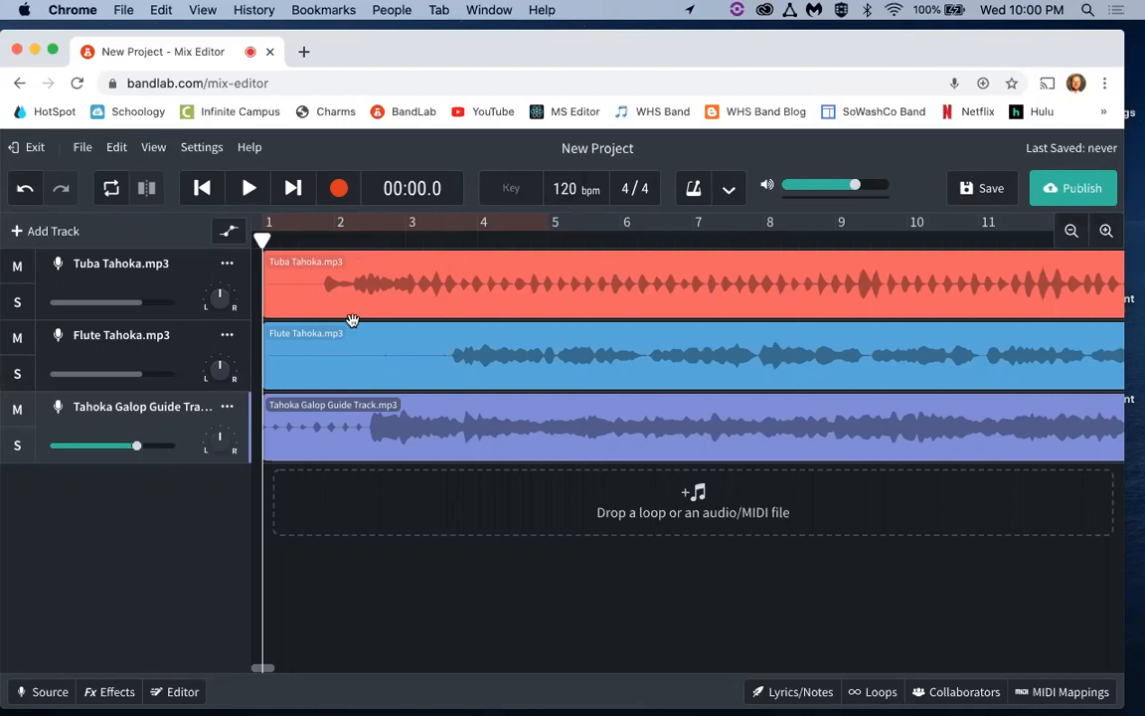
# - Trim the silence before the flute's first note and move the flute clip earlier to match the guide track's entrance
pyautogui.moveTo(260, 242); pyautogui.dragTo(334, 290)
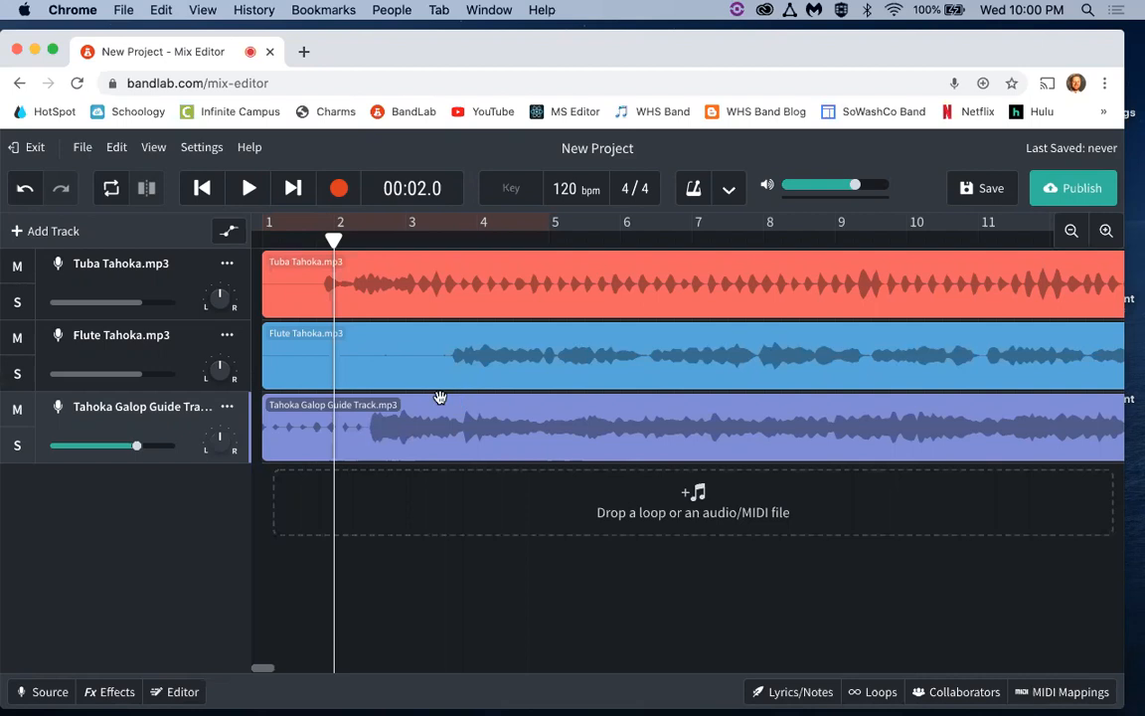
pyautogui.click(308, 364)
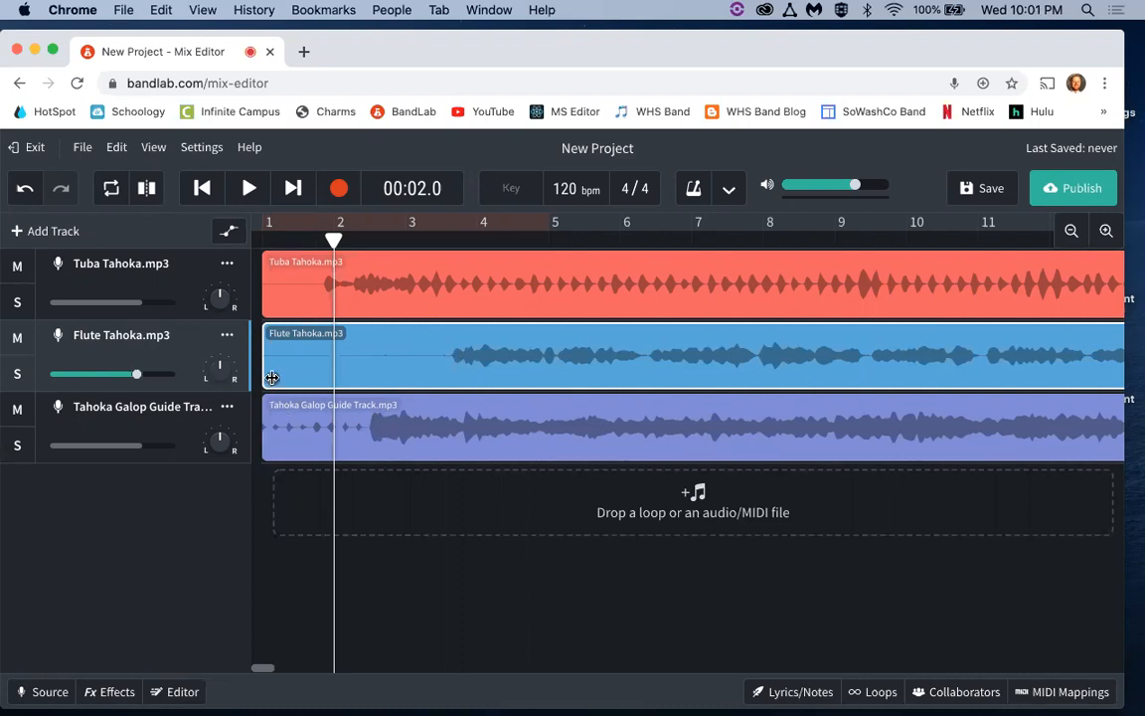
pyautogui.moveTo(272, 380); pyautogui.dragTo(437, 378)
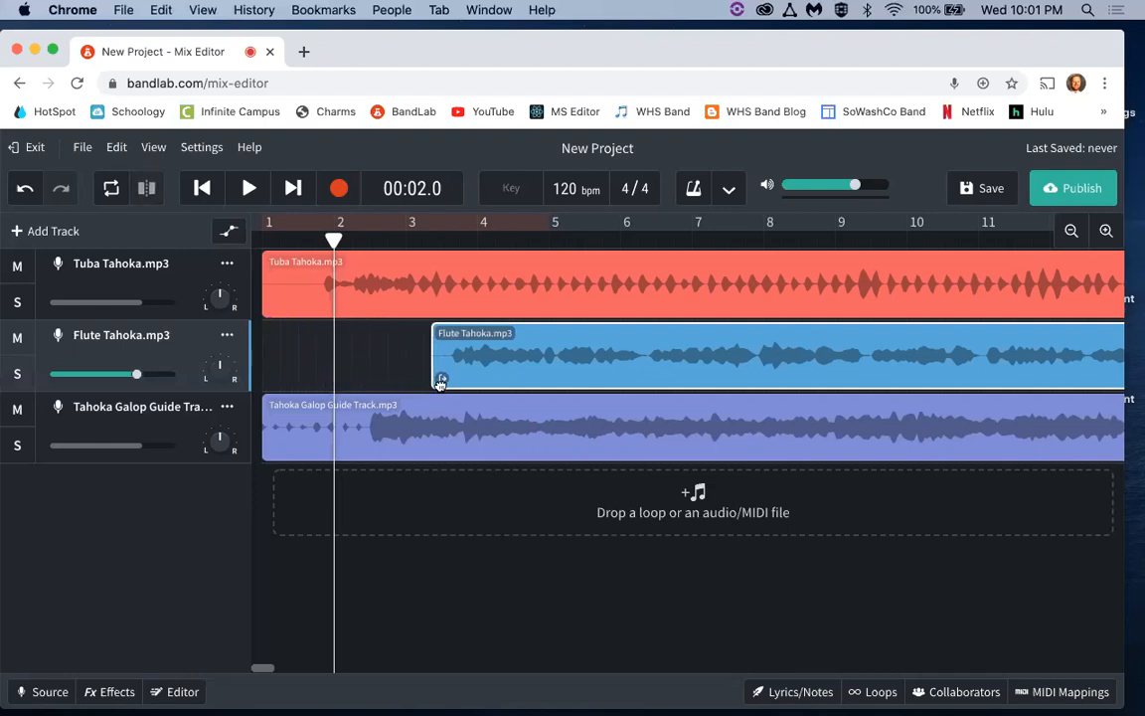
pyautogui.moveTo(528, 360); pyautogui.dragTo(447, 367)
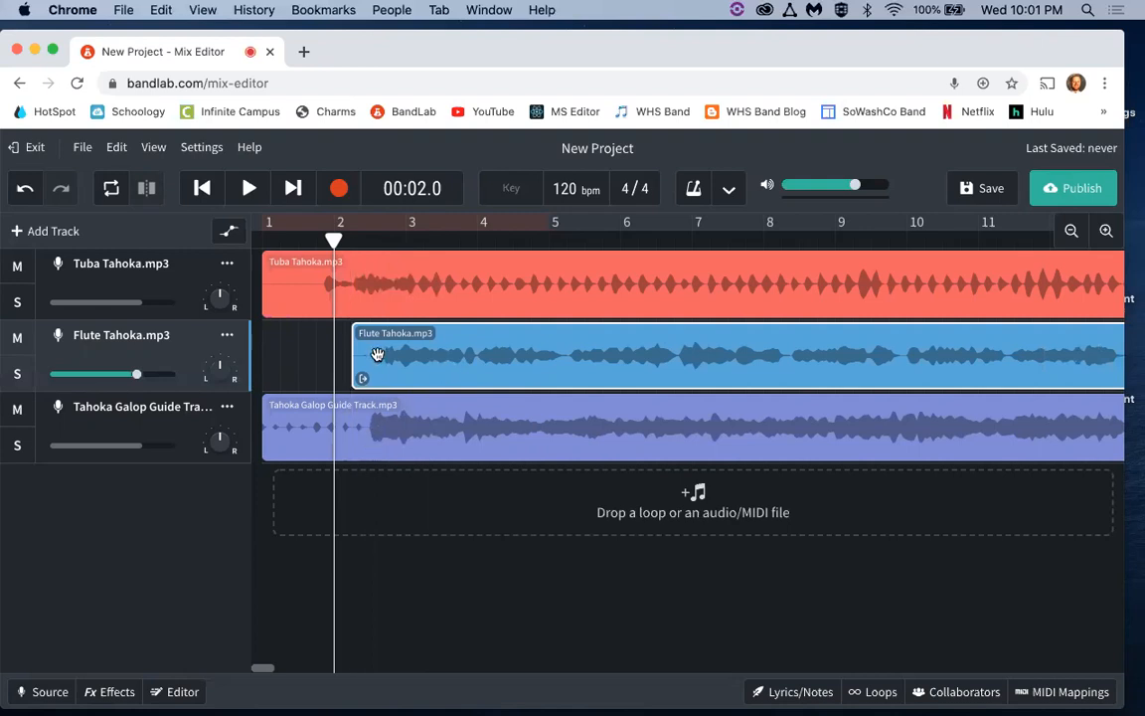
# - Trim the tuba clip's silent start and move the clip so that it begins together with the flute clip
pyautogui.click(298, 288)
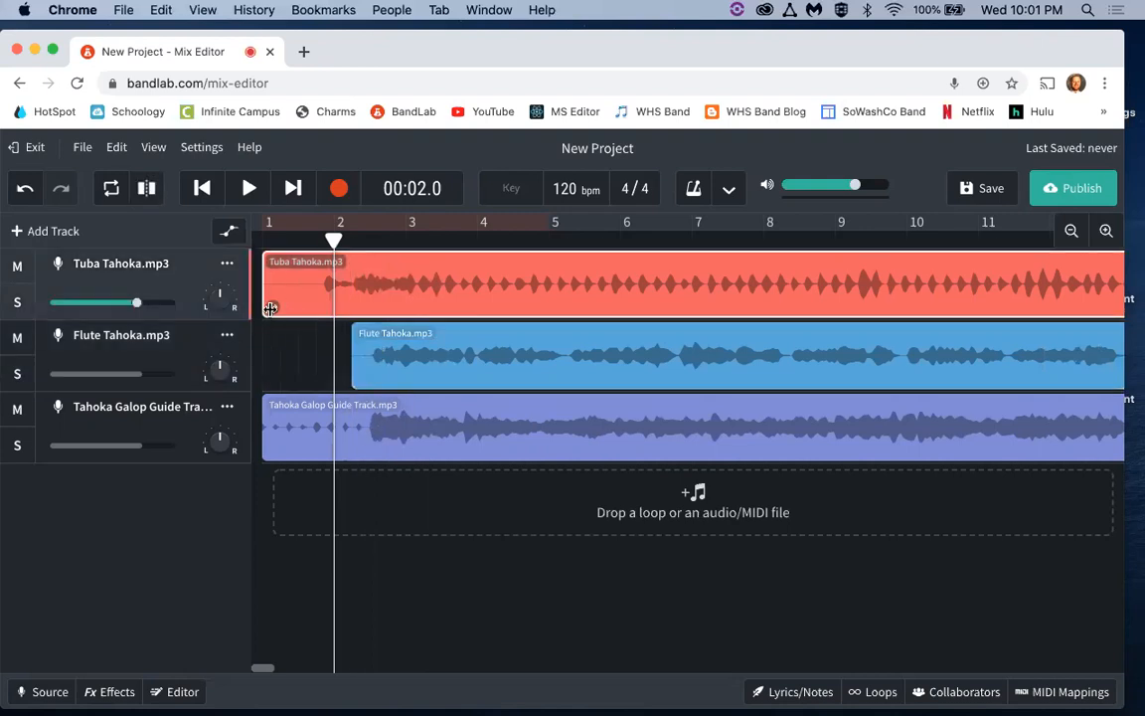
pyautogui.moveTo(271, 308); pyautogui.dragTo(424, 305)
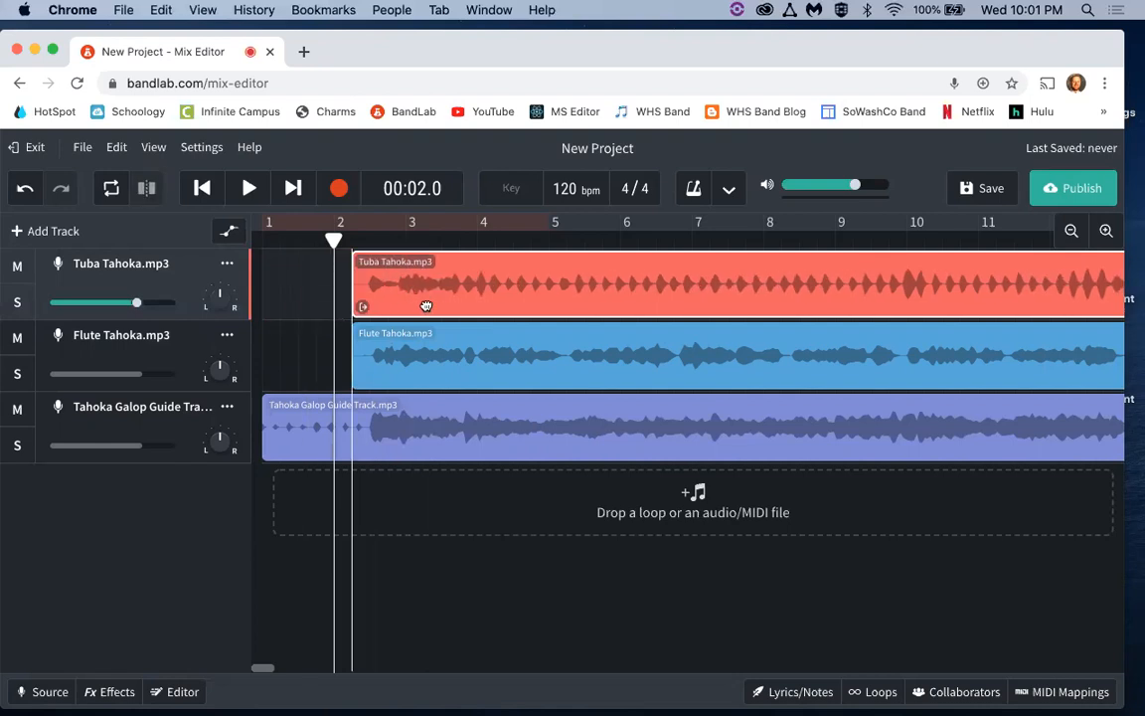
# - Fine-tune the tuba and flute clip positions so their first notes line up with the guide track at about 3.1 seconds
pyautogui.click(370, 238)
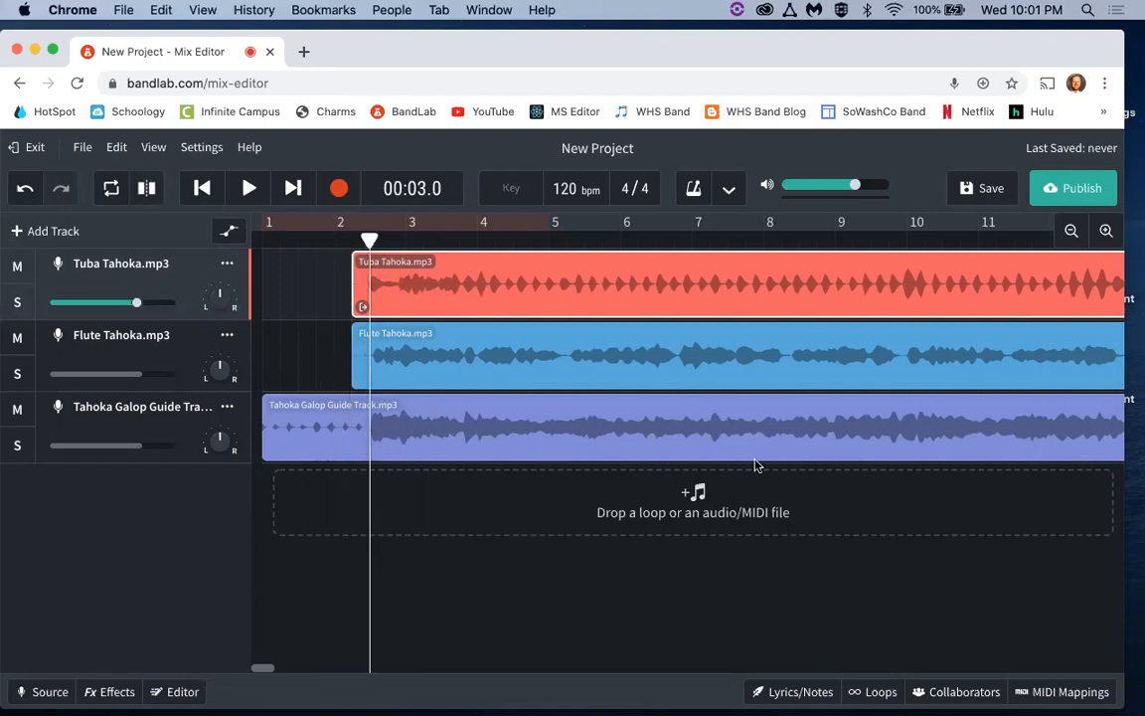
pyautogui.click(1105, 231)
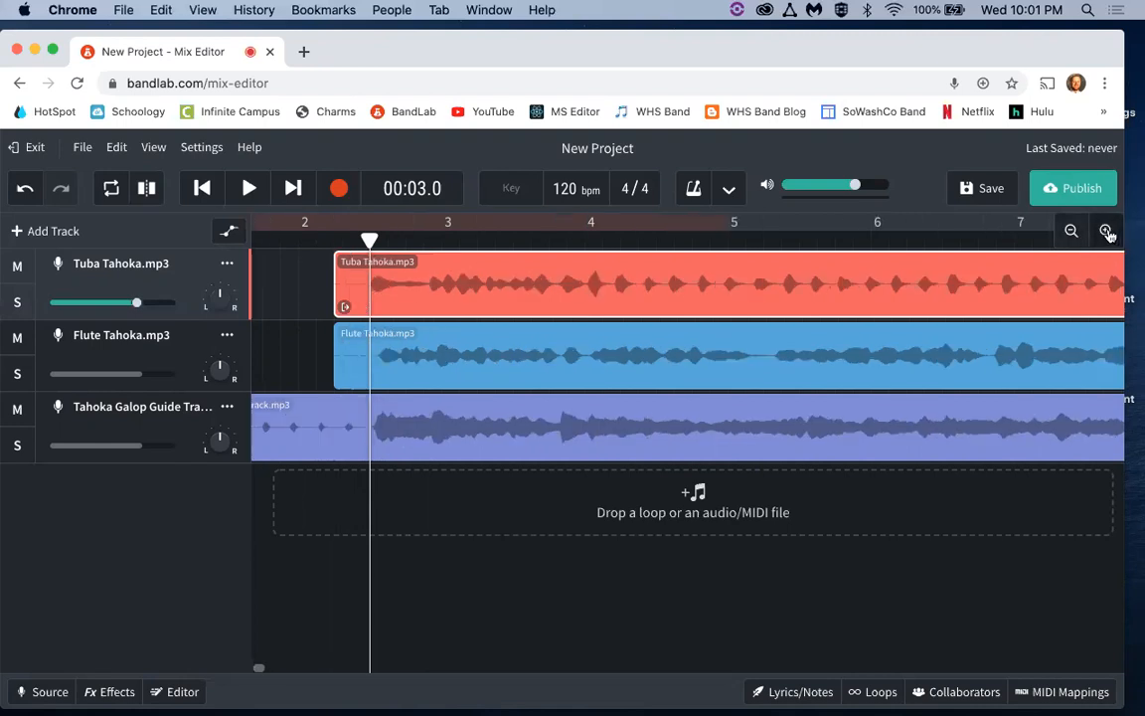
pyautogui.click(1106, 231)
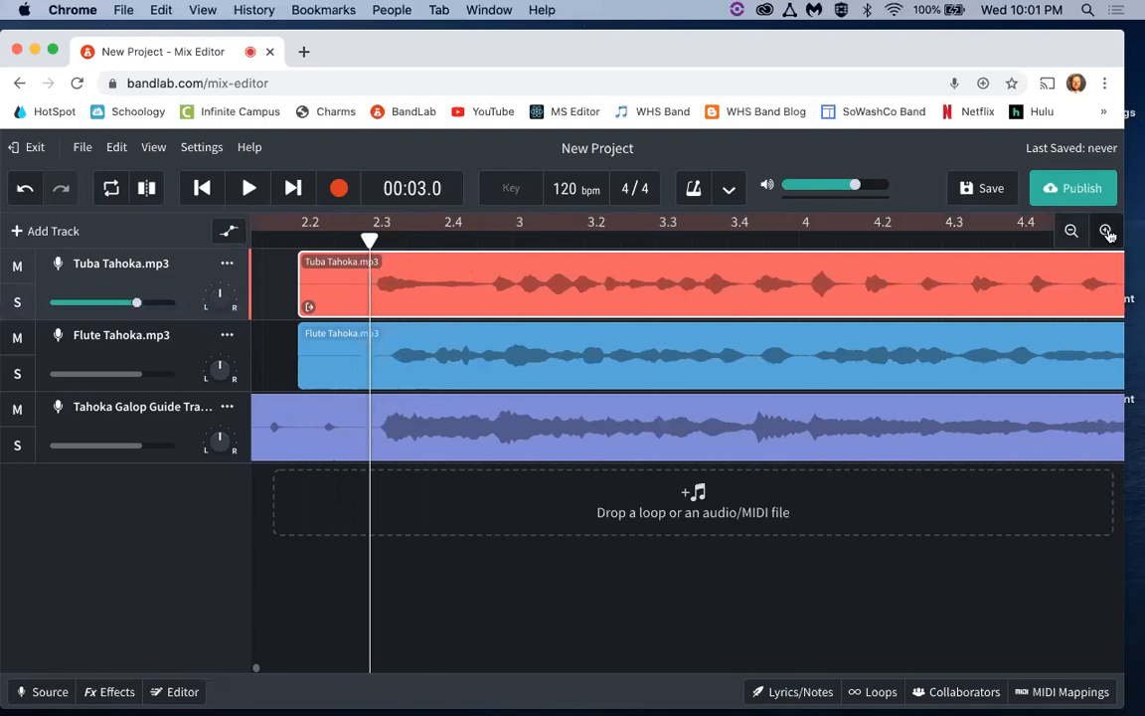
pyautogui.click(1107, 231)
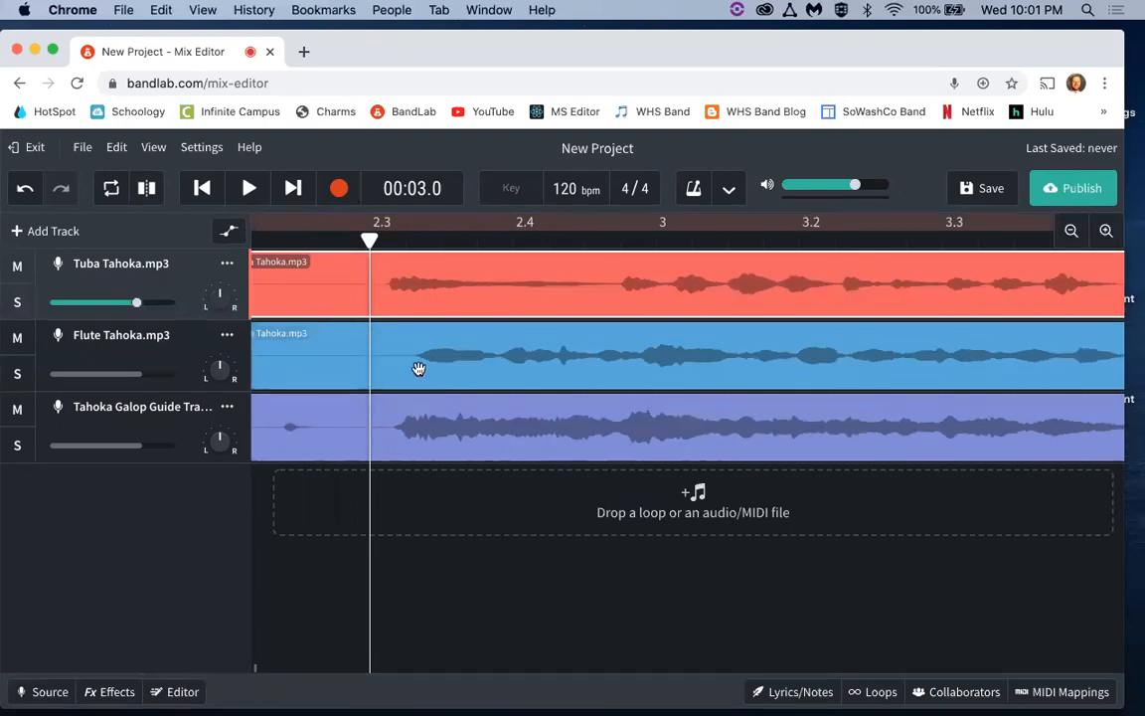
pyautogui.moveTo(420, 302); pyautogui.dragTo(411, 340)
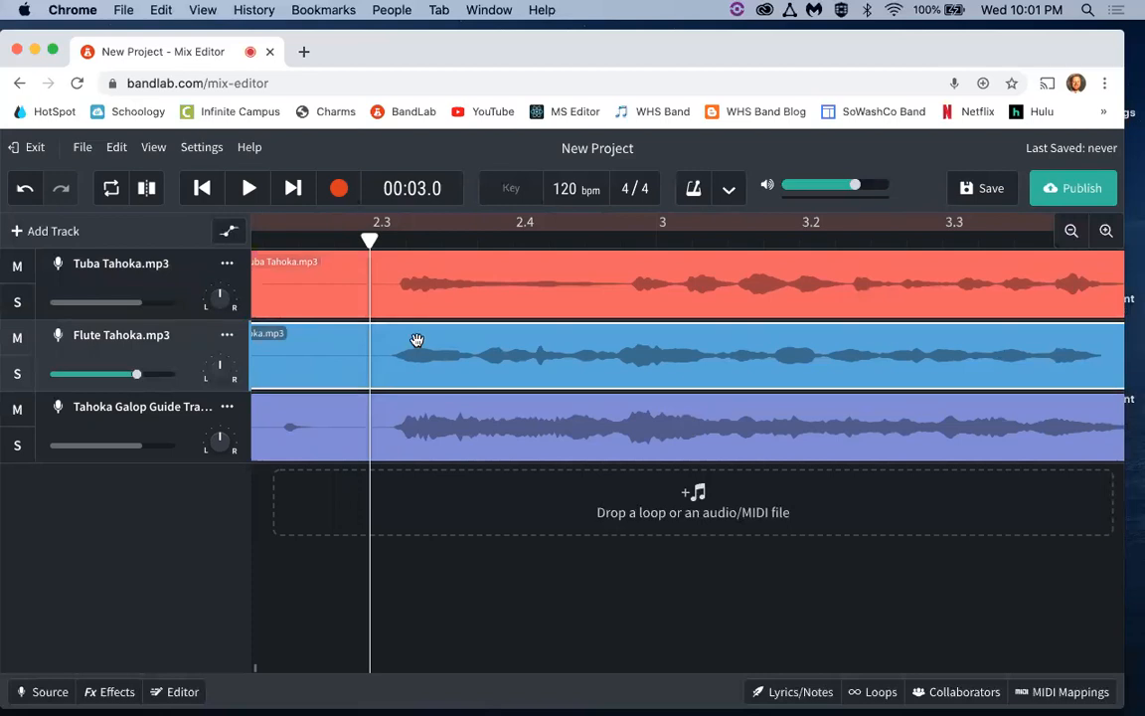
pyautogui.moveTo(368, 241); pyautogui.dragTo(398, 244)
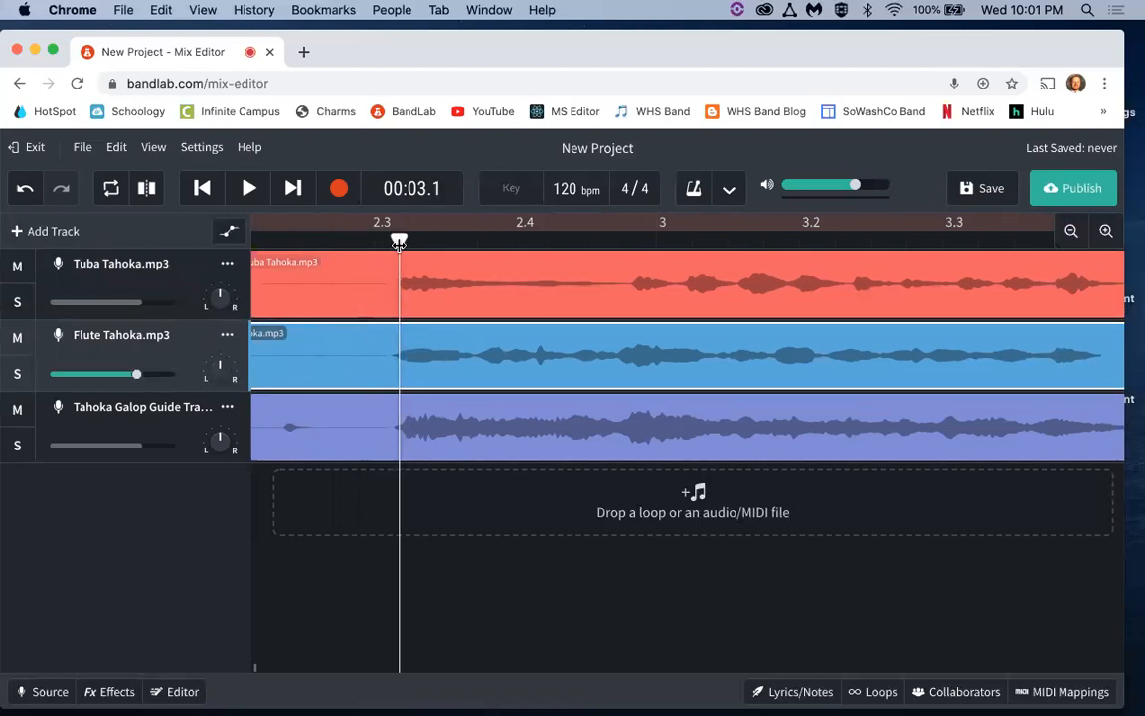
# - Play the aligned tracks from the beginning to check their synchronization, then stop playback
pyautogui.click(202, 188)
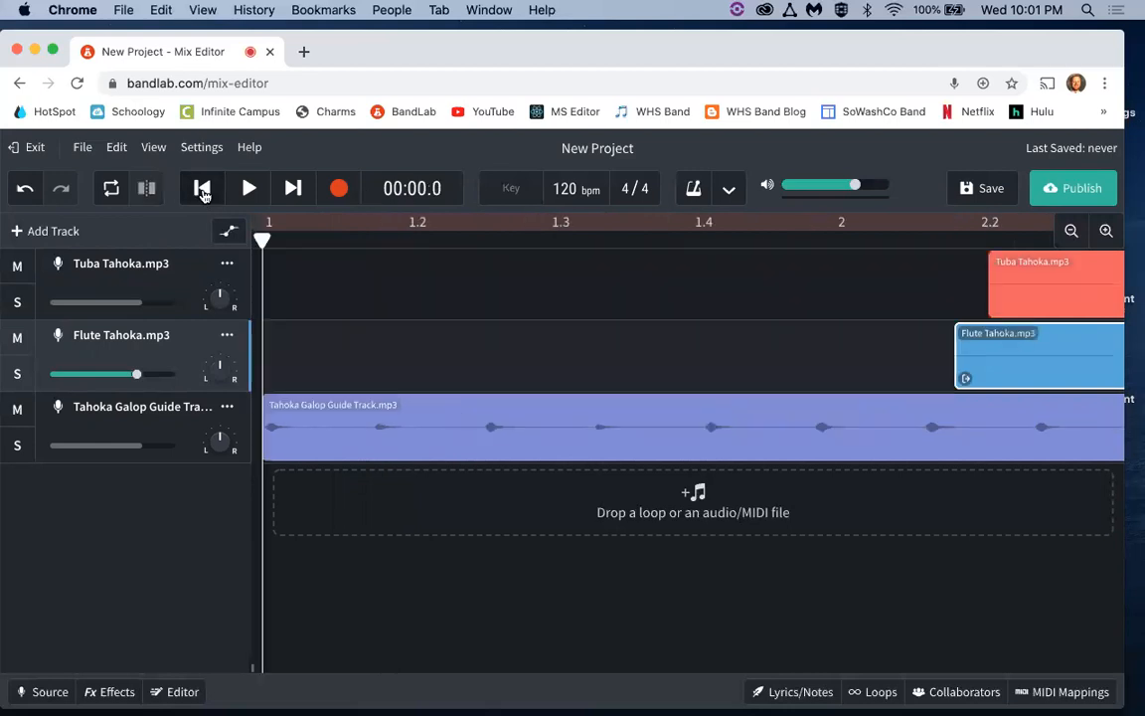
pyautogui.press('space')
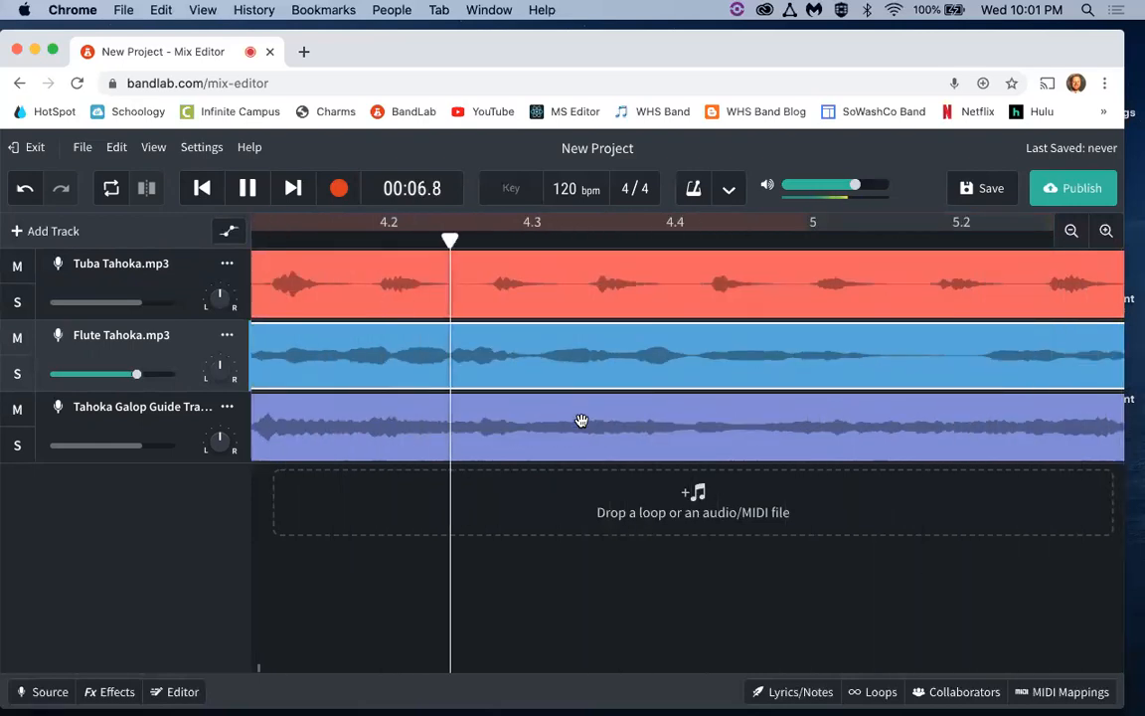
pyautogui.press('space')
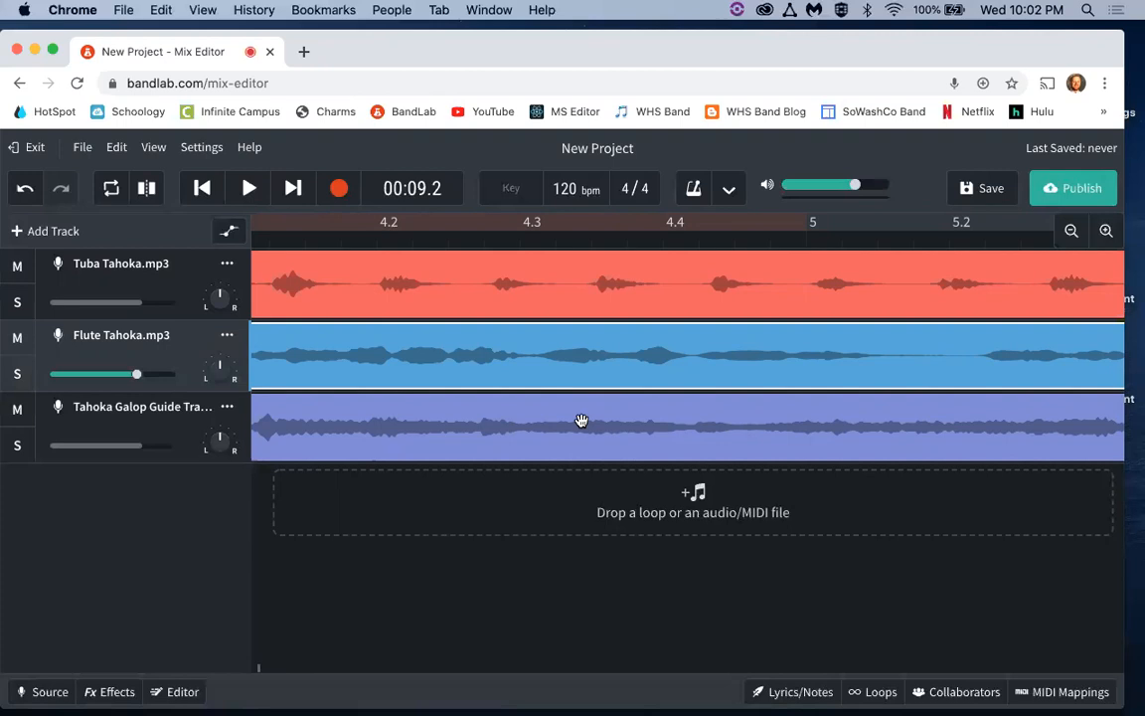
# - Split the tuba clip in the gap between two notes at about 8.3 seconds
pyautogui.click(890, 294)
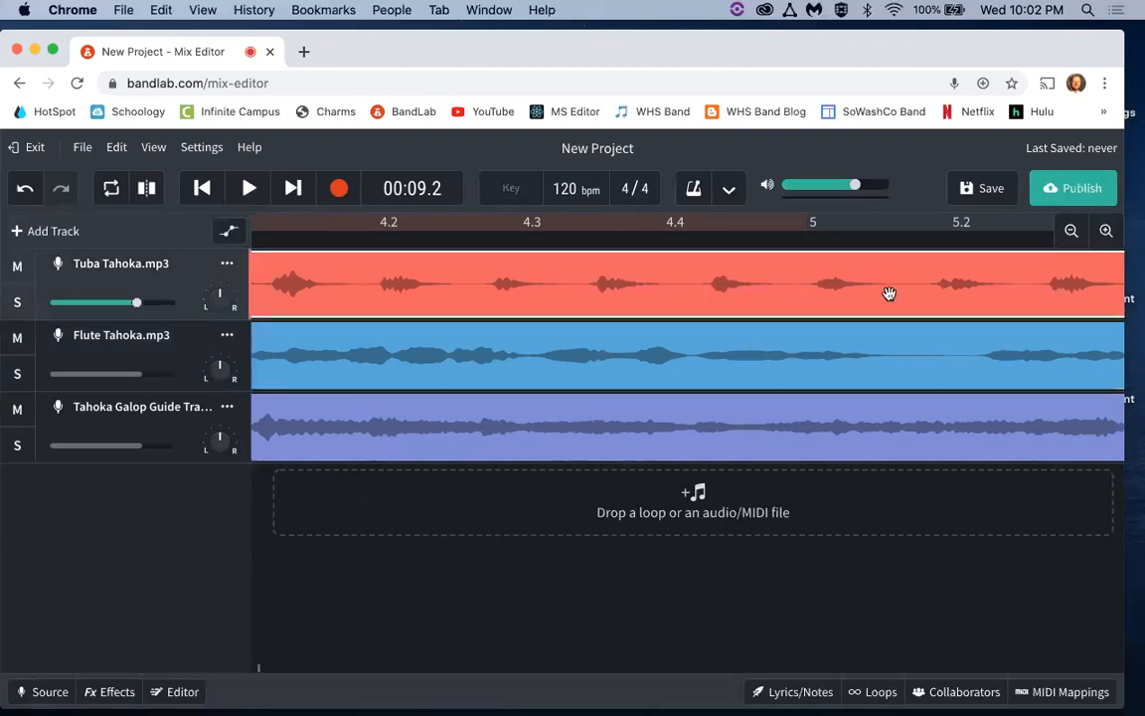
pyautogui.click(893, 240)
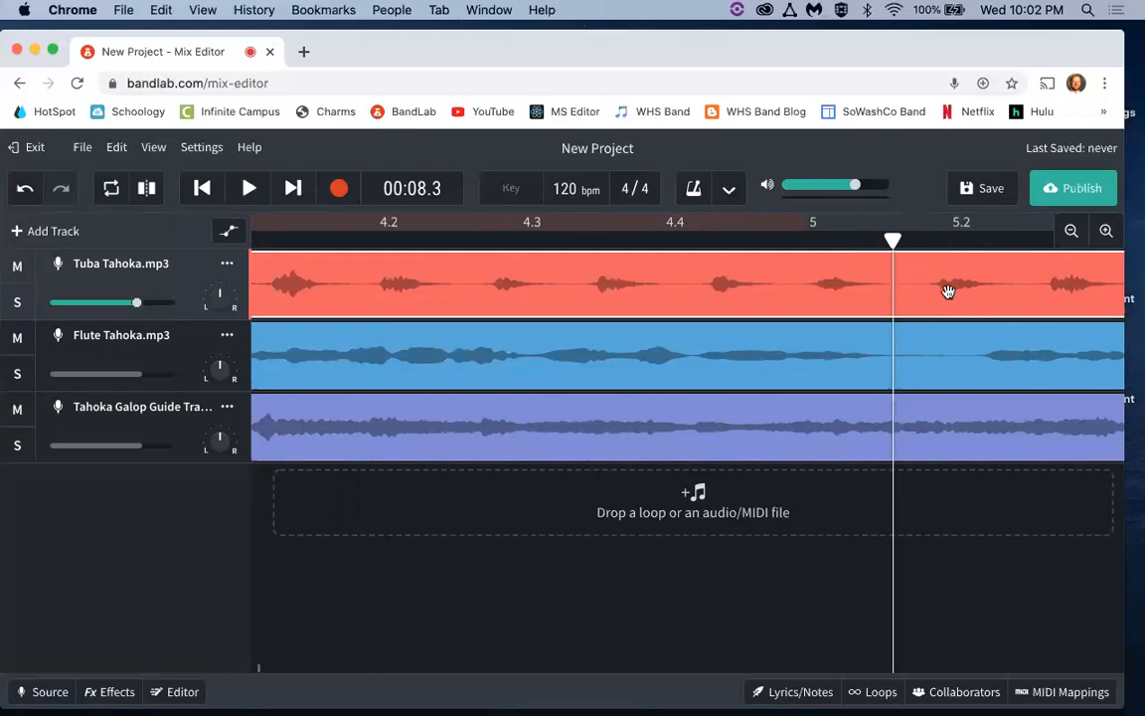
pyautogui.moveTo(893, 240); pyautogui.dragTo(901, 239)
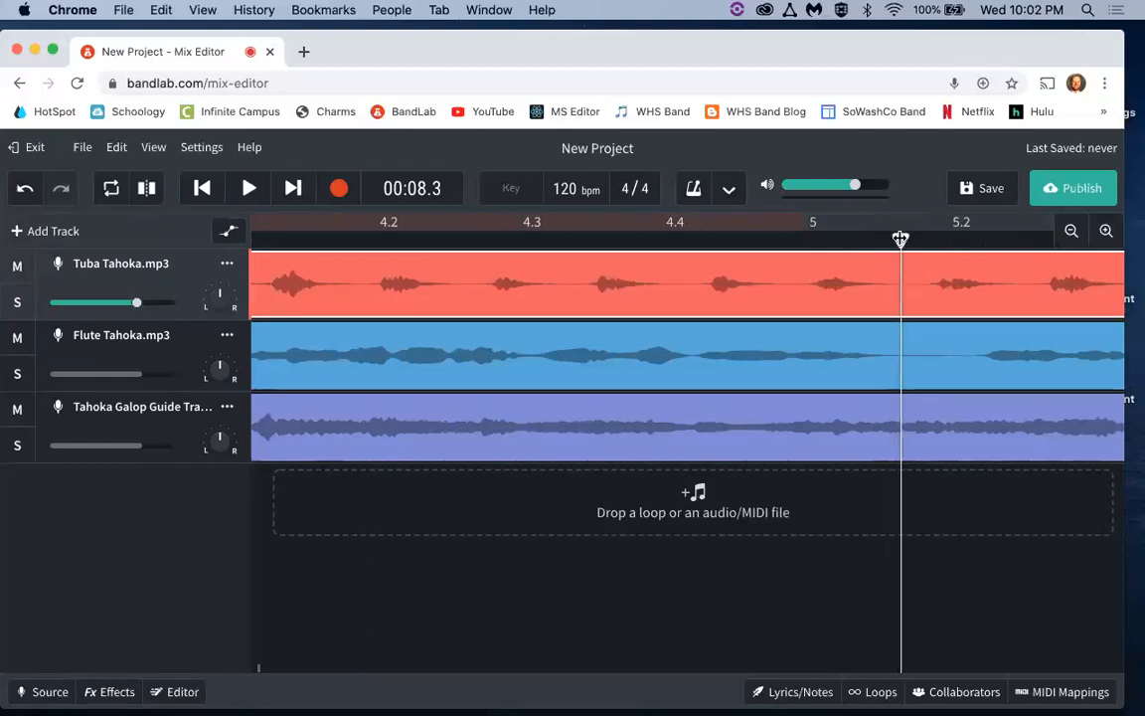
pyautogui.click(146, 188)
# - Trim the start of the tuba's second part and shift it later to just after beat 5.2, leaving a gap
pyautogui.moveTo(905, 300); pyautogui.dragTo(917, 295)
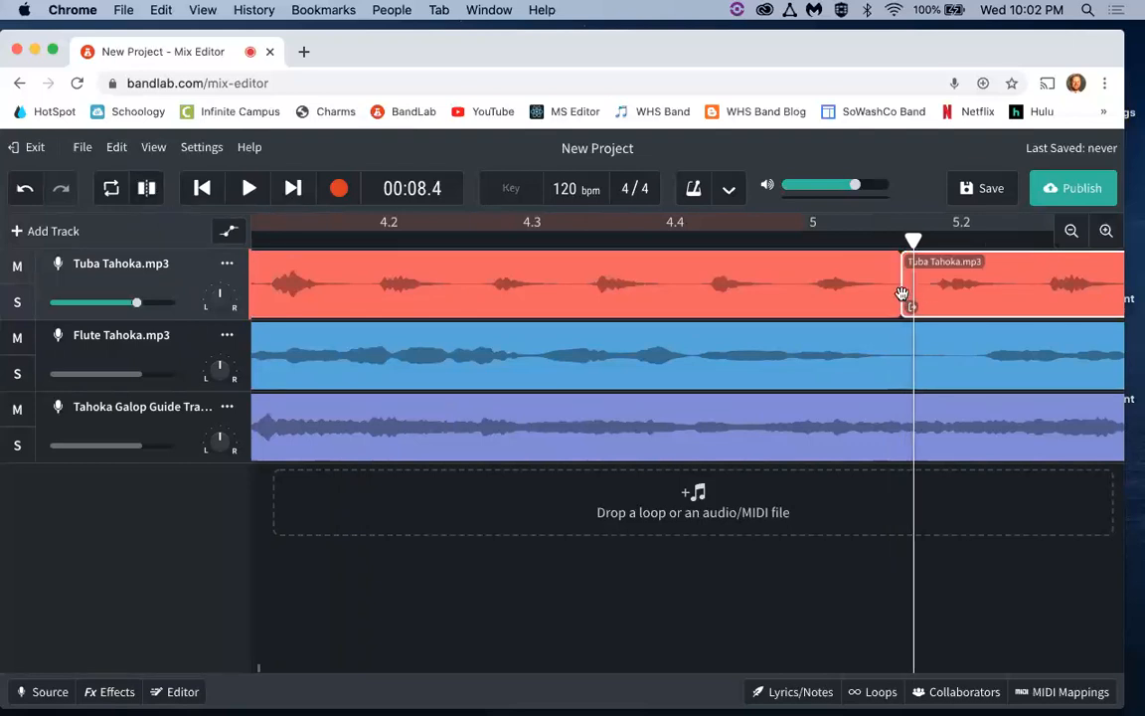
pyautogui.moveTo(914, 305); pyautogui.dragTo(970, 295)
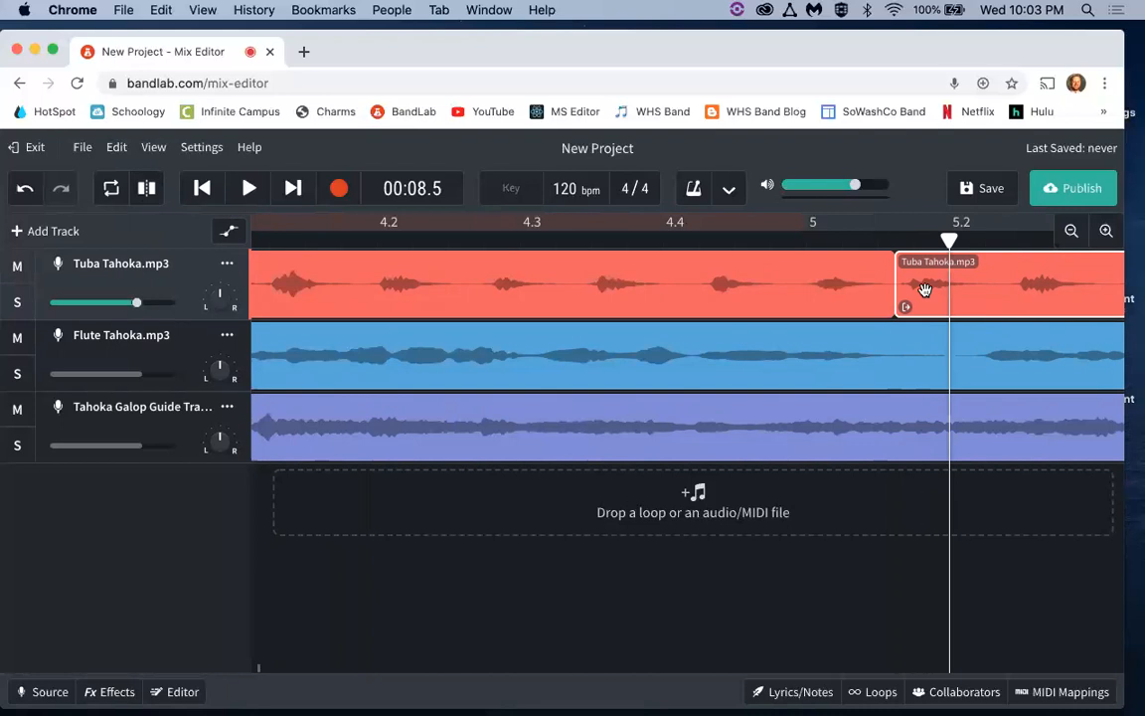
pyautogui.moveTo(979, 268); pyautogui.dragTo(1049, 268)
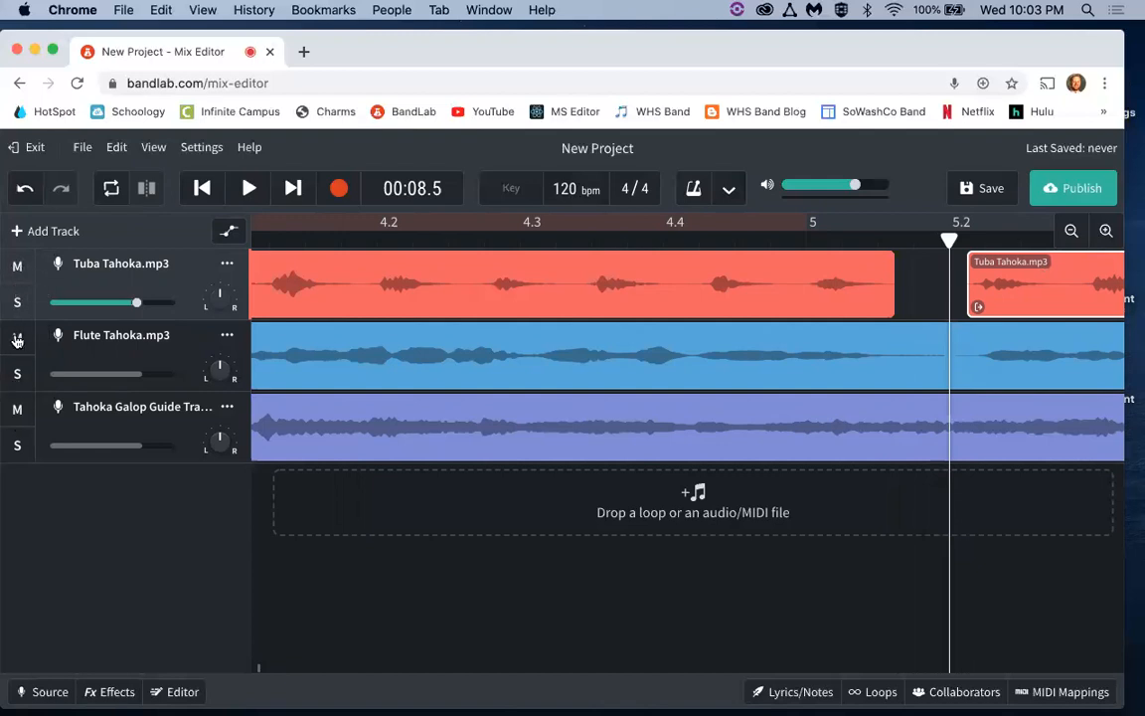
# - Try the mute control on the tuba track and leave the track muted
pyautogui.click(18, 270)
pyautogui.click(17, 271)
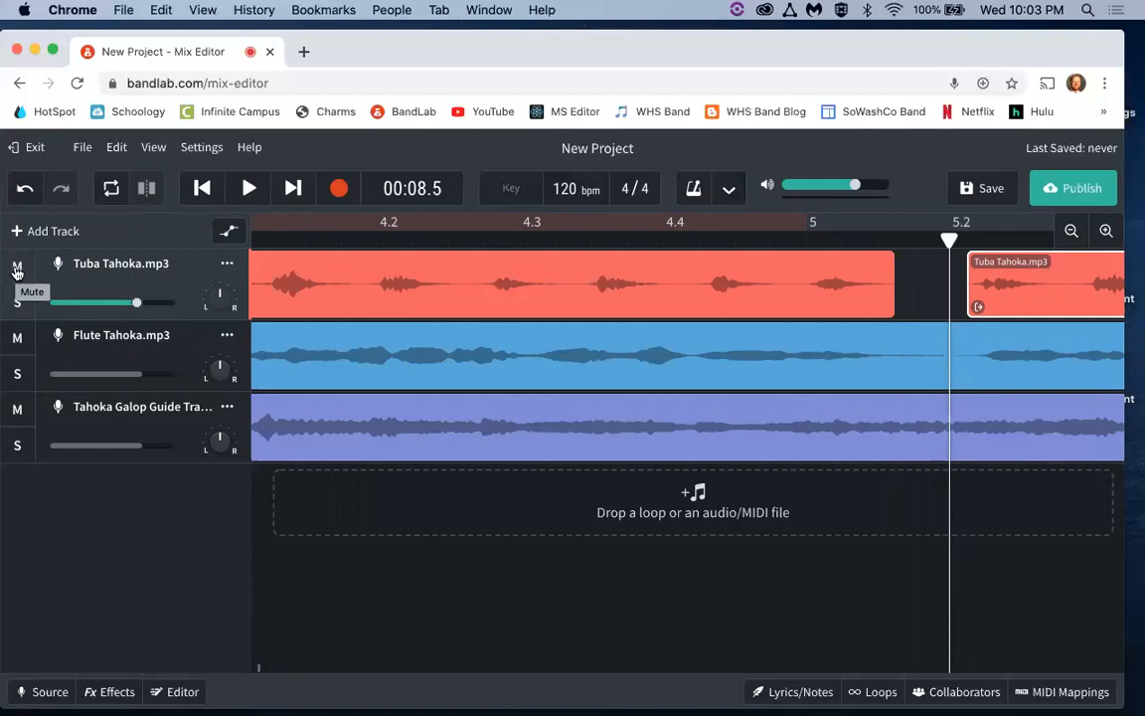
pyautogui.click(17, 270)
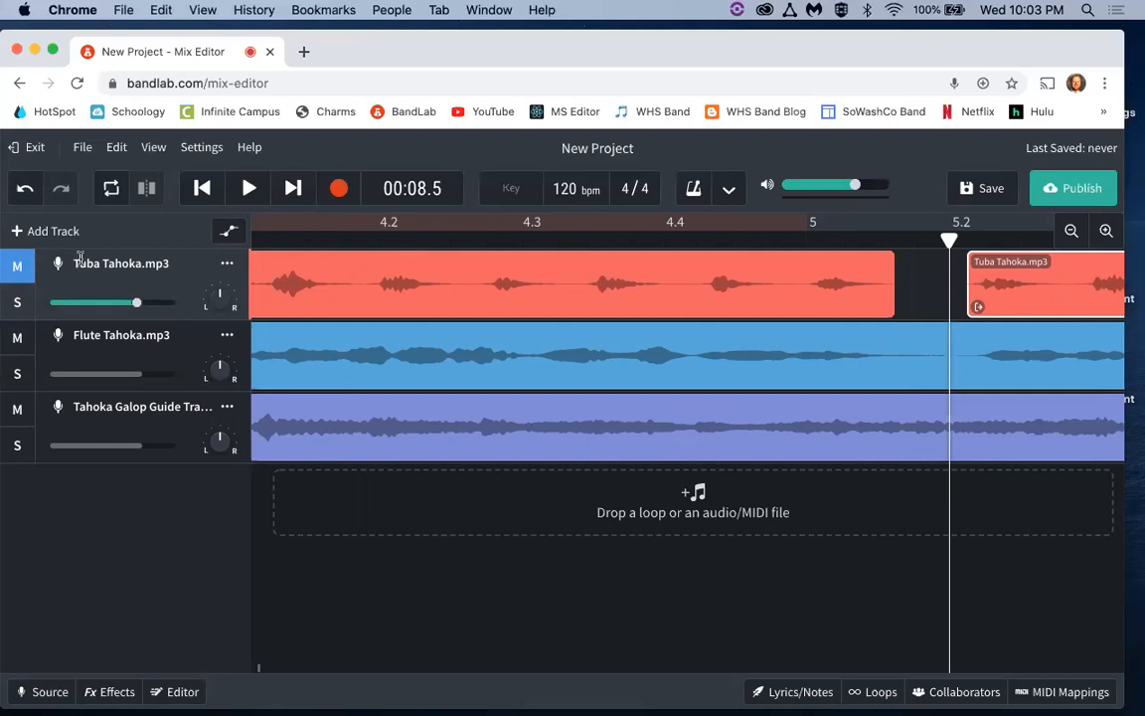
# - Show track automation and add two volume points on the tuba track, raising the second to about +0.4 dB
pyautogui.moveTo(137, 304)
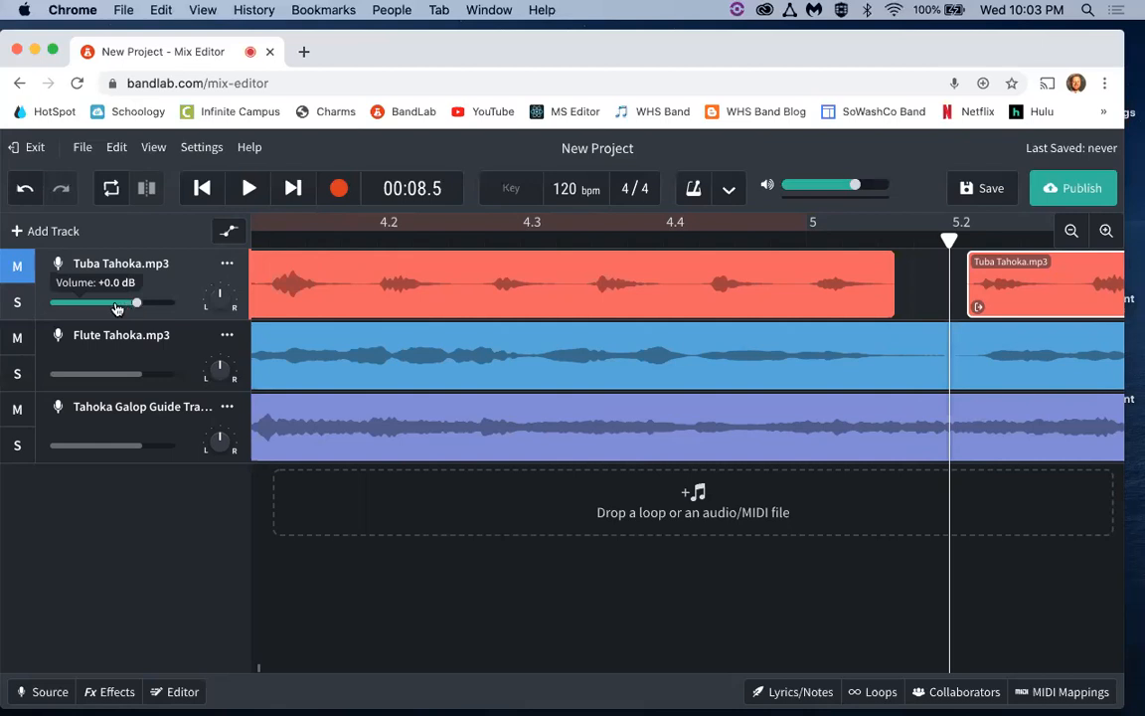
pyautogui.click(226, 235)
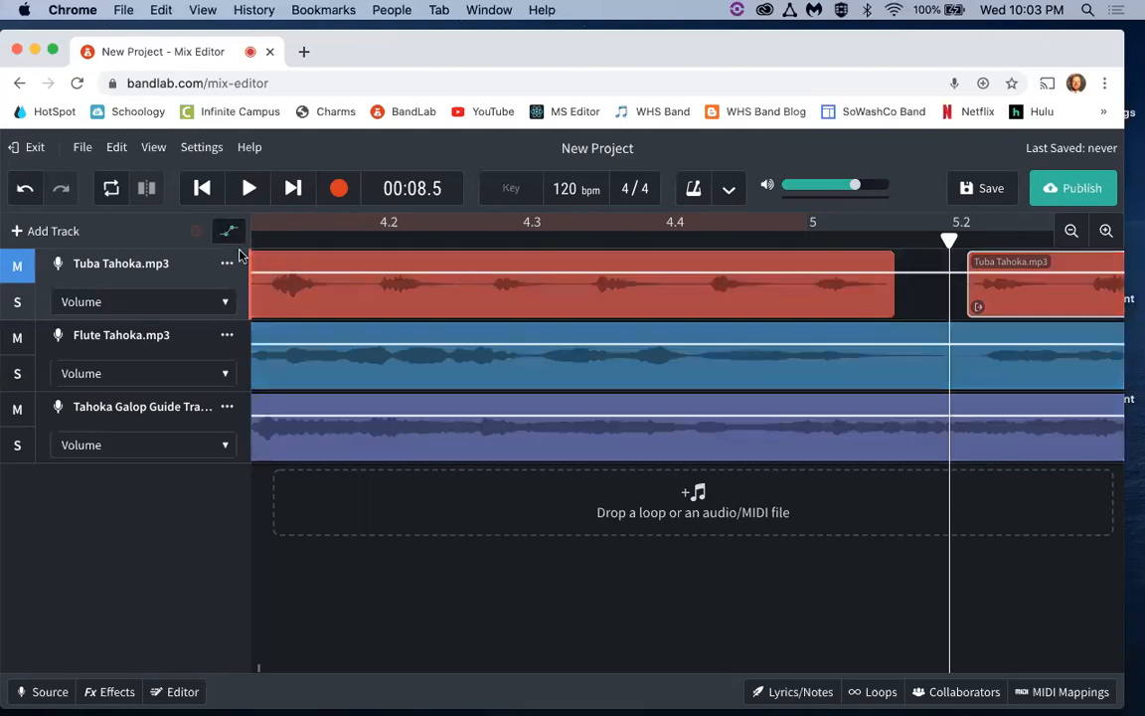
pyautogui.click(378, 273)
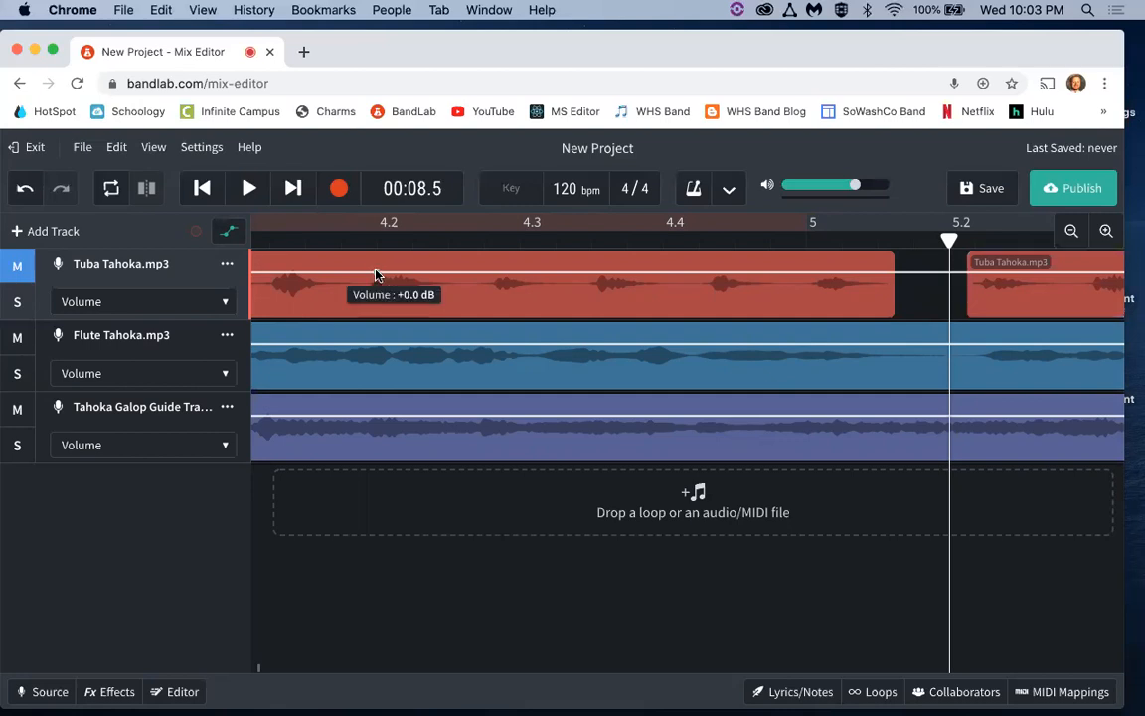
pyautogui.click(485, 278)
pyautogui.moveTo(485, 278)
pyautogui.mouseDown()
pyautogui.moveTo(483, 304)
pyautogui.moveTo(483, 266)
pyautogui.moveTo(475, 270)
pyautogui.mouseUp()
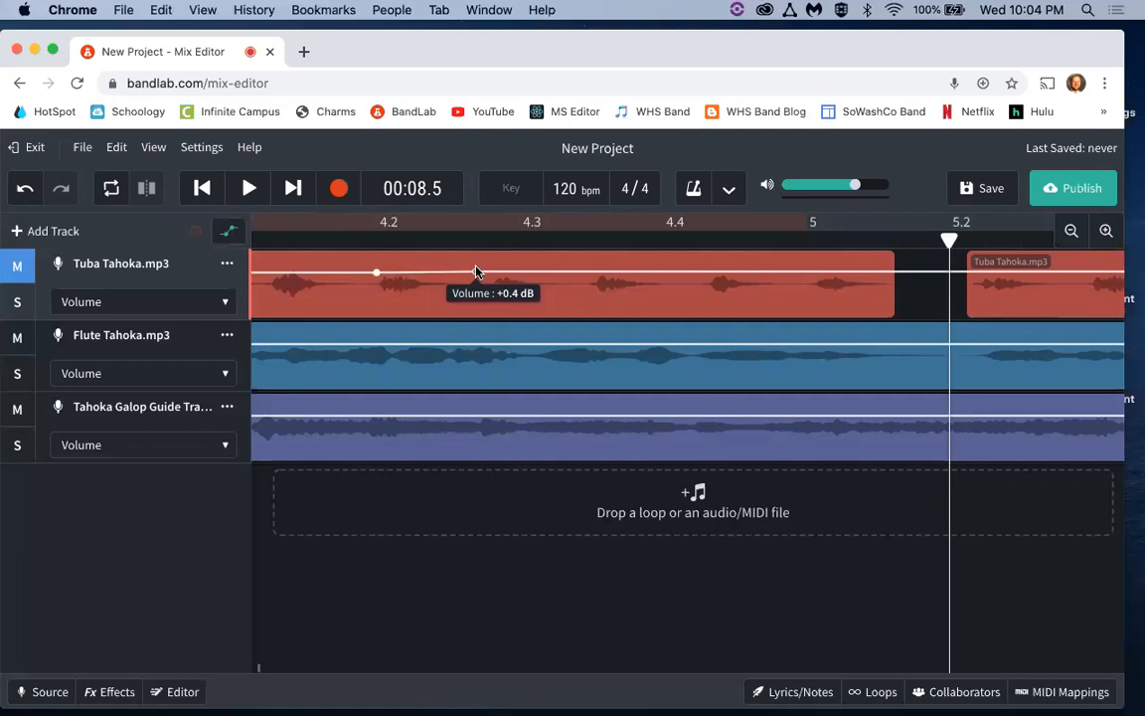
# - Leave the BandLab project without saving its changes and switch to Audacity
pyautogui.click(16, 51)
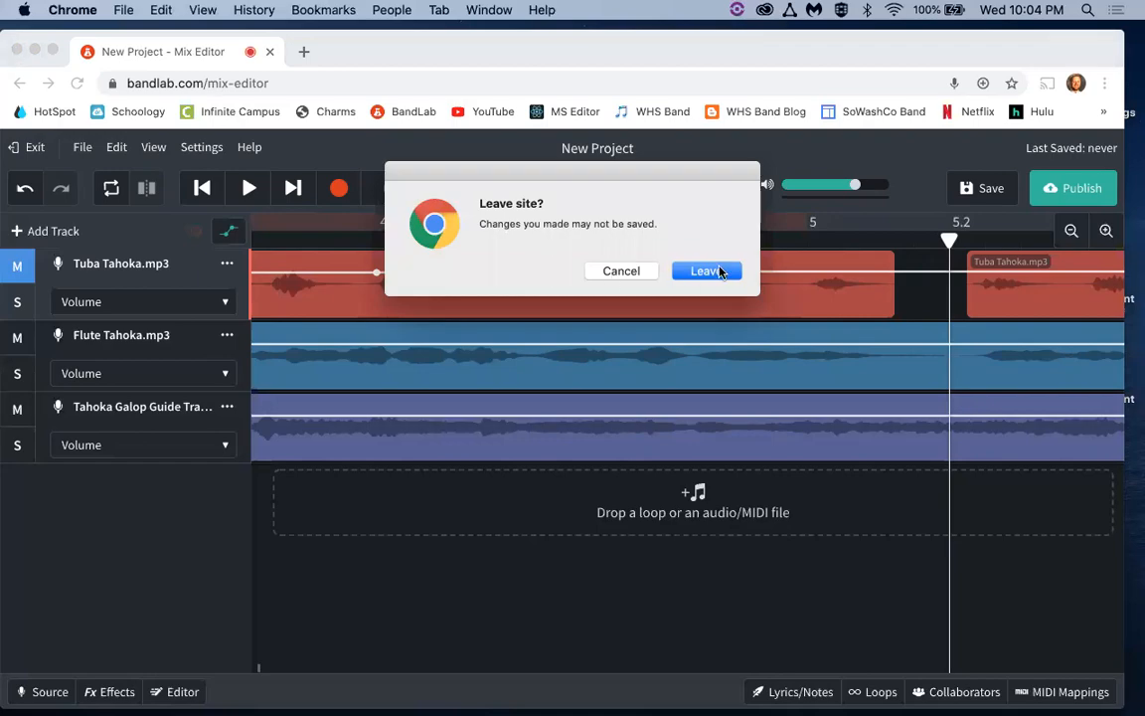
pyautogui.click(706, 271)
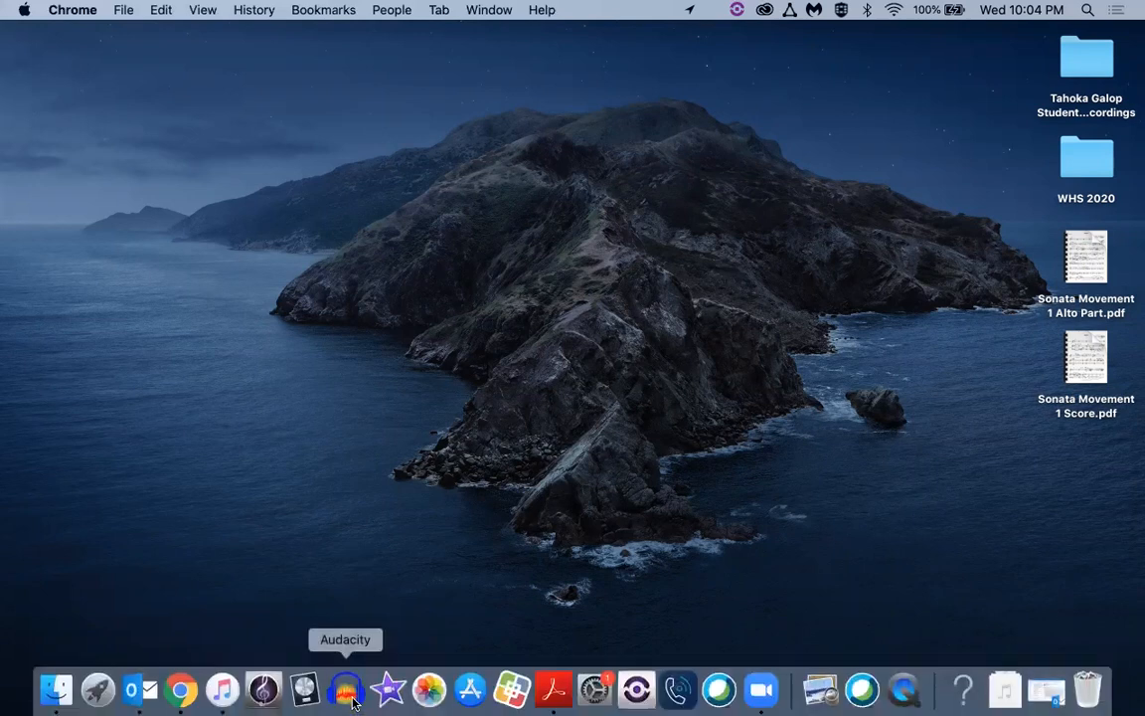
pyautogui.click(343, 695)
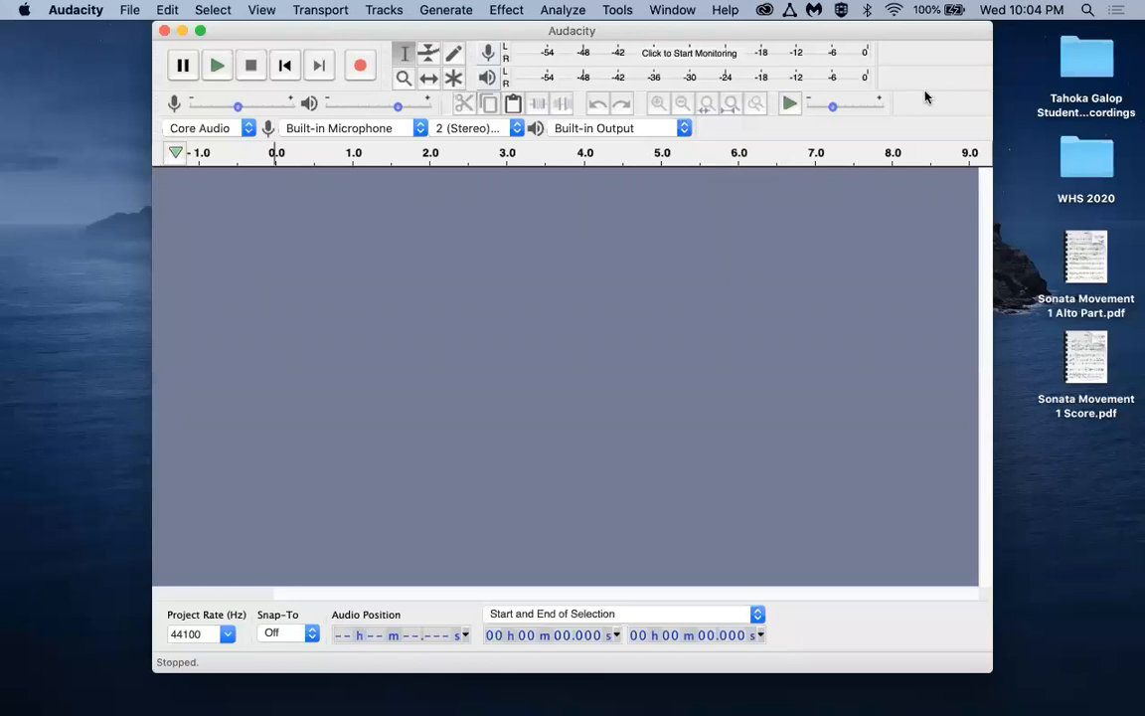
# - Import Flute Tahoka.mp3, Tahoka Galop Guide Track.mp3 and Tuba Tahoka.mp3 together from the Tahoka Galop Student Recordings folder, then close the folder
pyautogui.click(1089, 59)
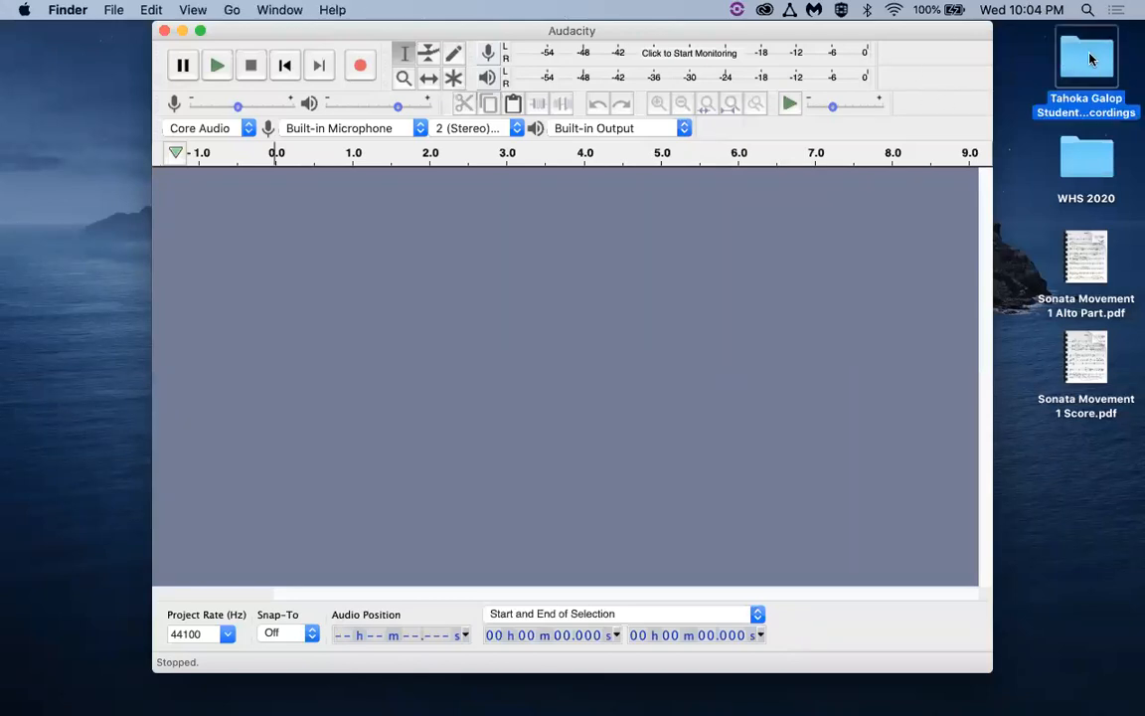
pyautogui.doubleClick(1090, 59)
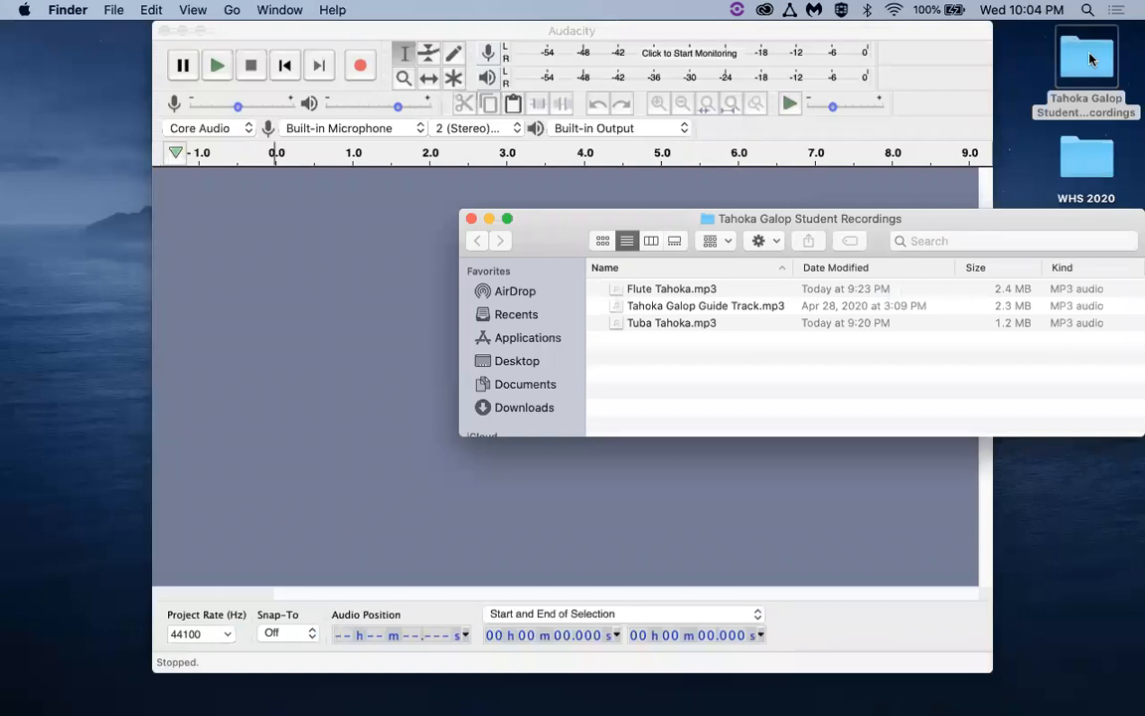
pyautogui.click(669, 288)
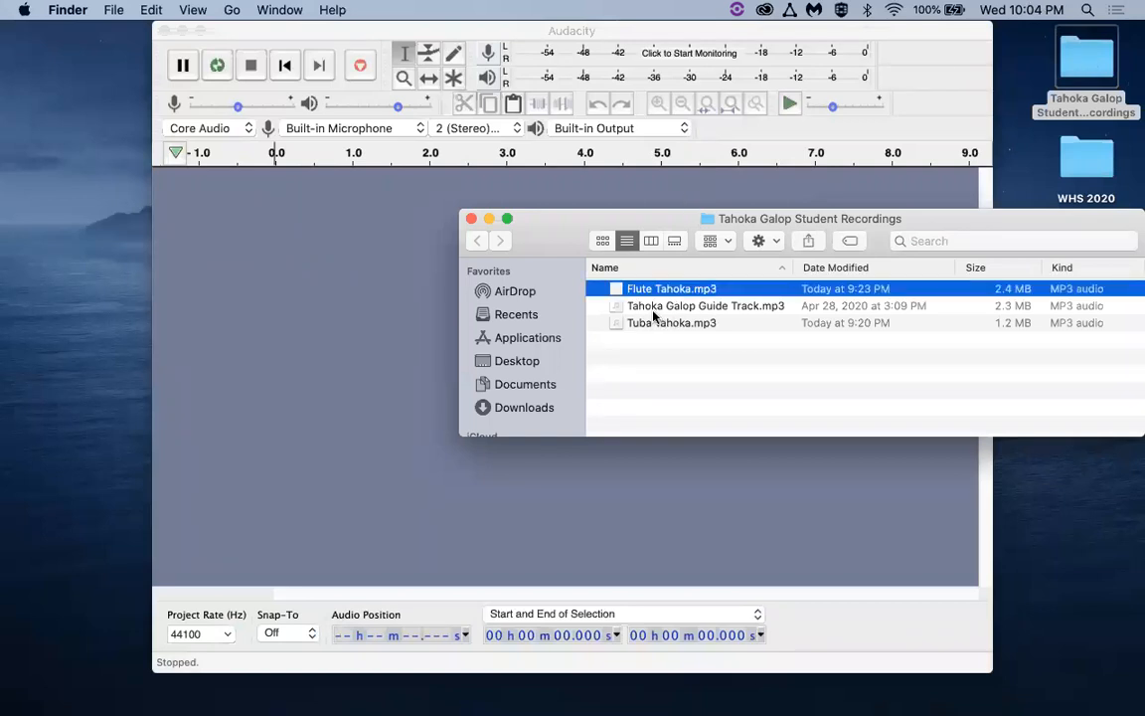
pyautogui.keyDown('super'); pyautogui.click(654, 308); pyautogui.keyUp('super')
pyautogui.keyDown('super'); pyautogui.click(656, 323); pyautogui.keyUp('super')
pyautogui.moveTo(672, 306); pyautogui.dragTo(363, 338)
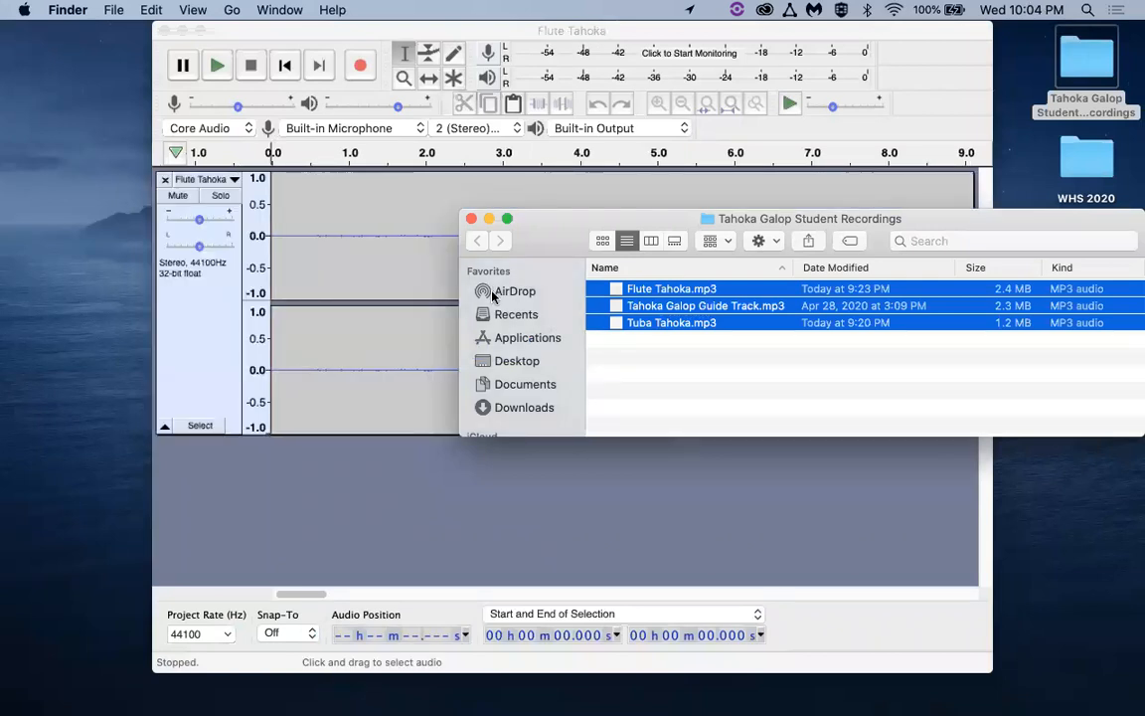
pyautogui.click(472, 219)
# - Look over the three imported tracks and enlarge the Audacity window to fill the screen
pyautogui.scroll(-5, 460, 464)
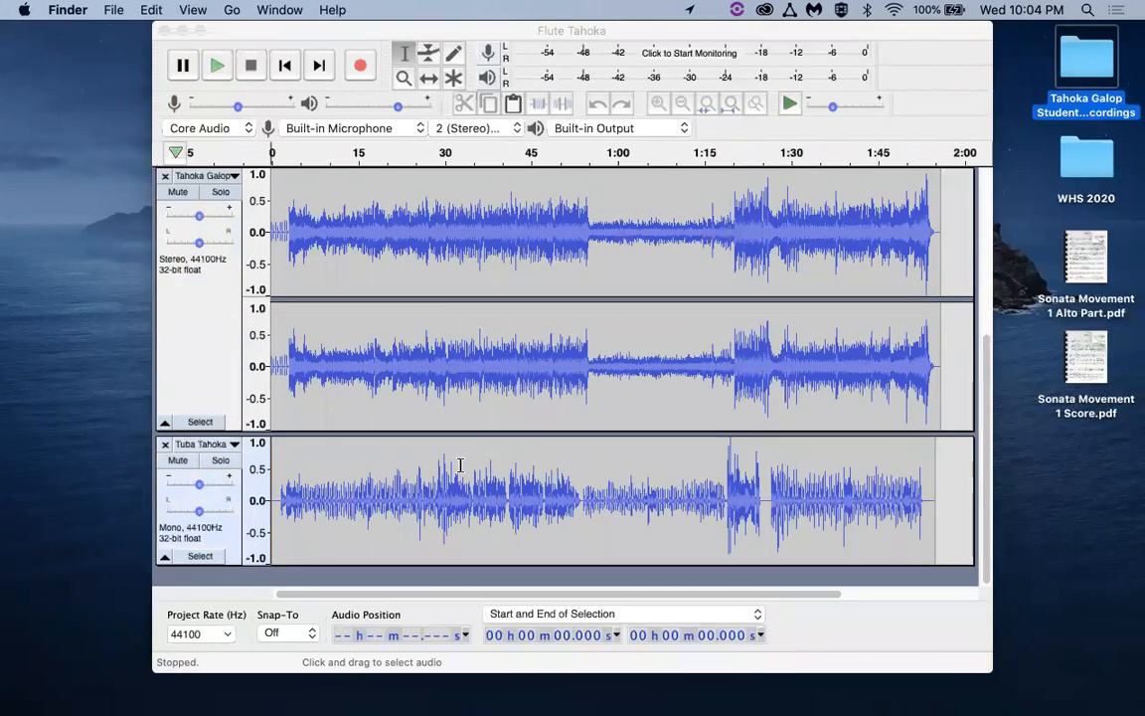
pyautogui.scroll(3, 460, 464)
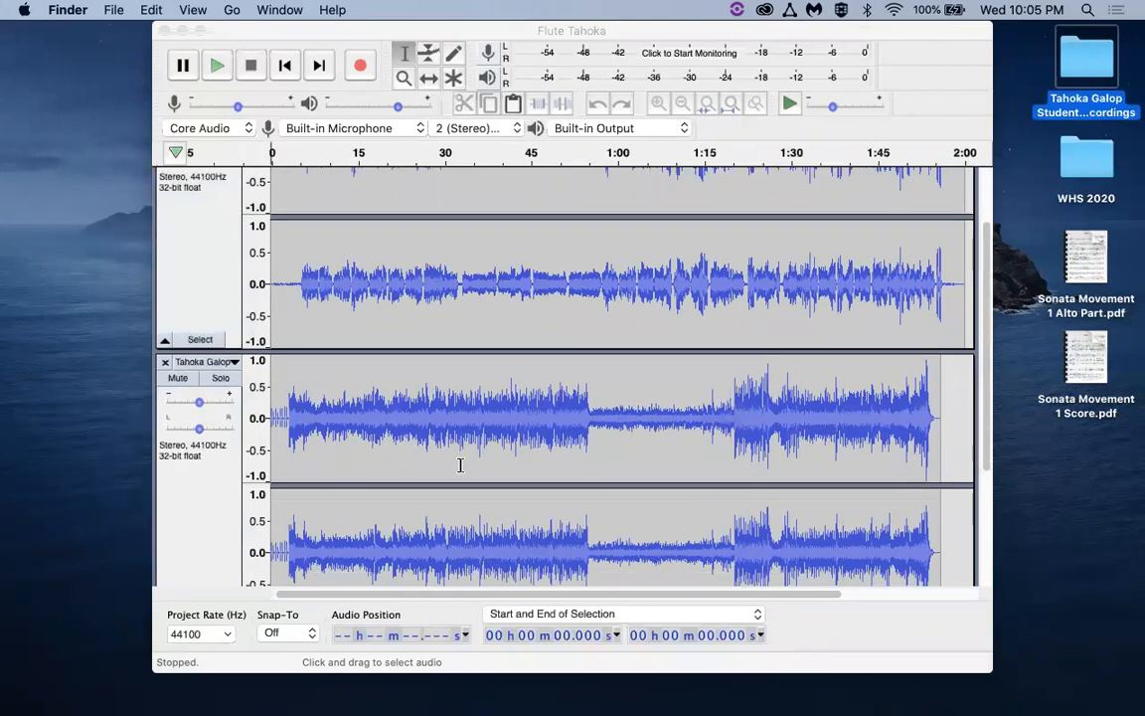
pyautogui.scroll(-5, 460, 463)
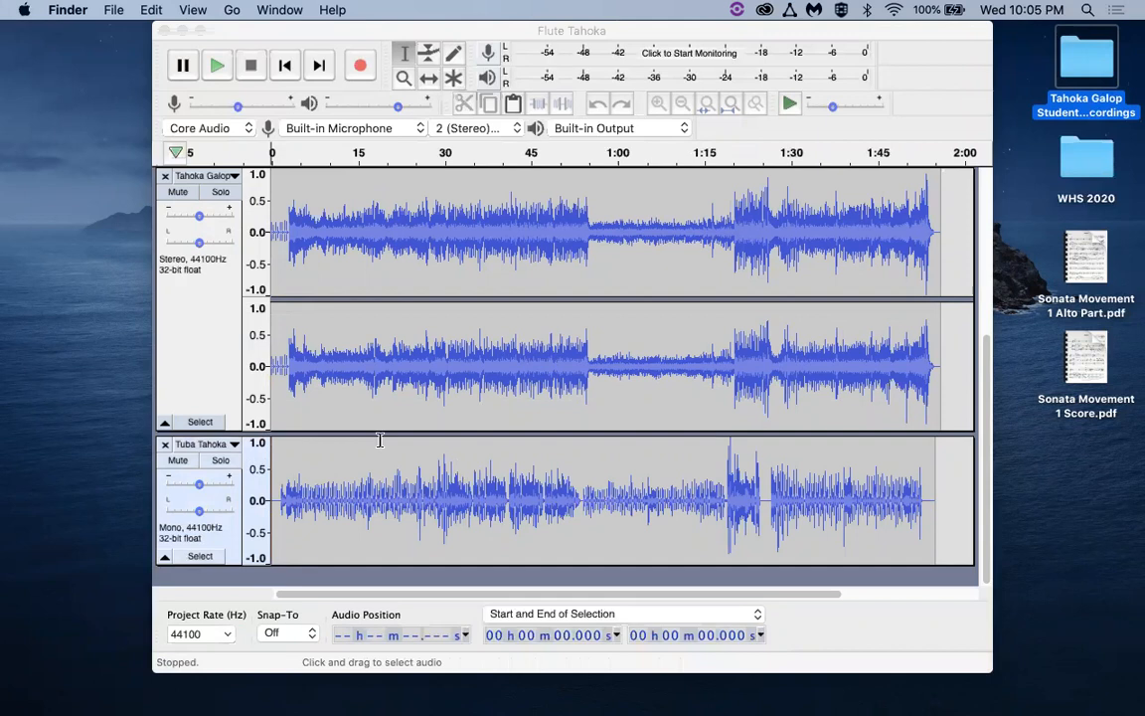
pyautogui.scroll(7, 379, 440)
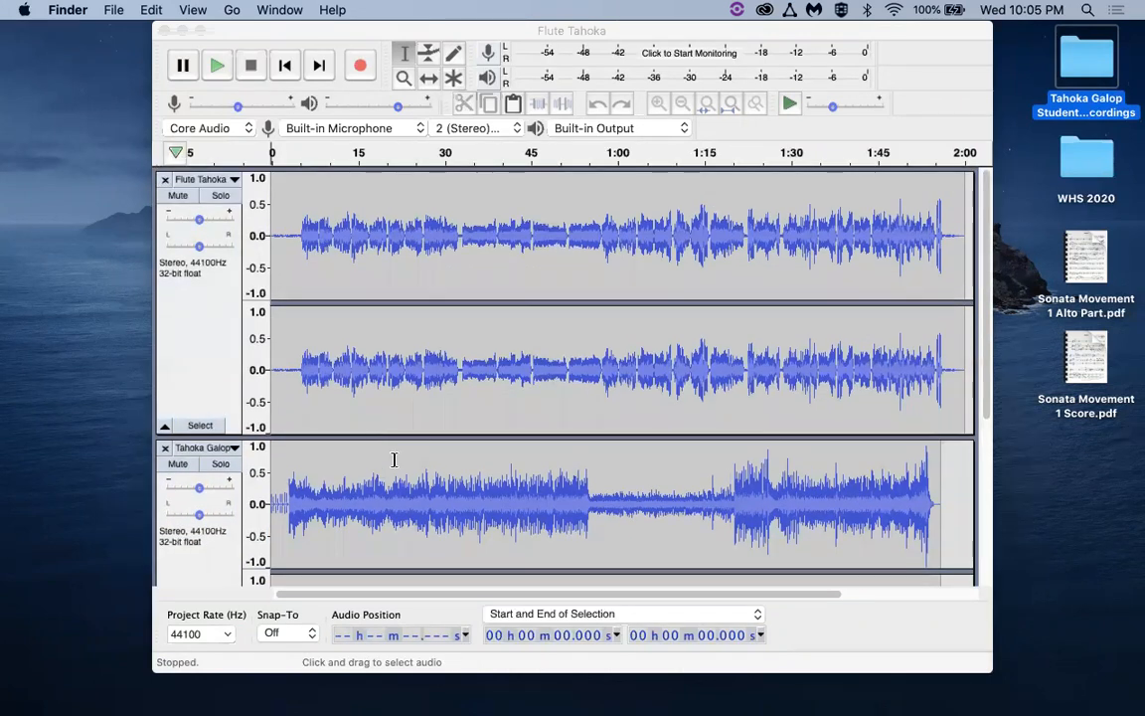
pyautogui.moveTo(990, 670); pyautogui.dragTo(1143, 707)
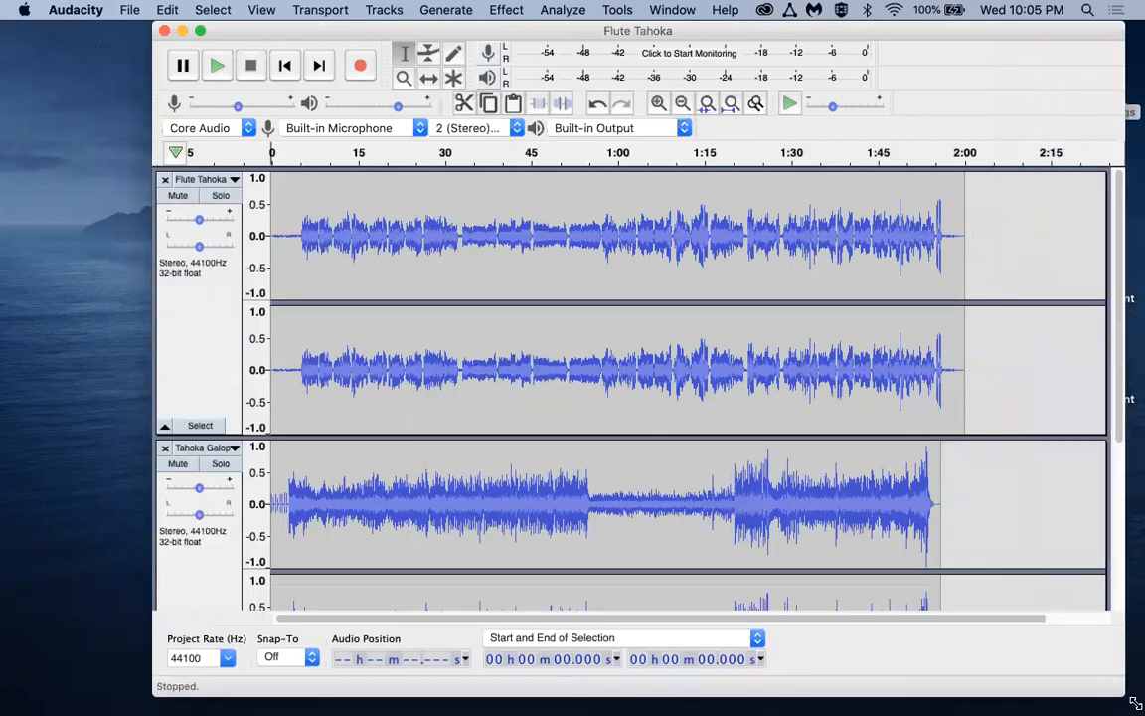
pyautogui.moveTo(937, 32); pyautogui.dragTo(787, 30)
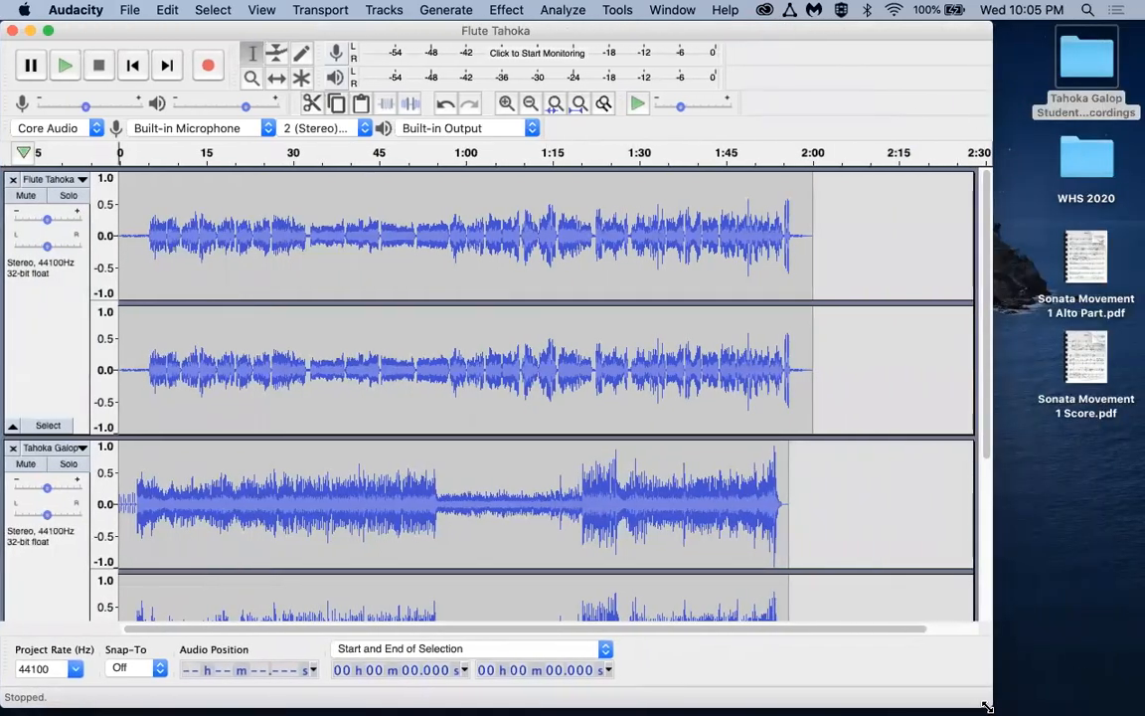
pyautogui.moveTo(990, 703); pyautogui.dragTo(1133, 703)
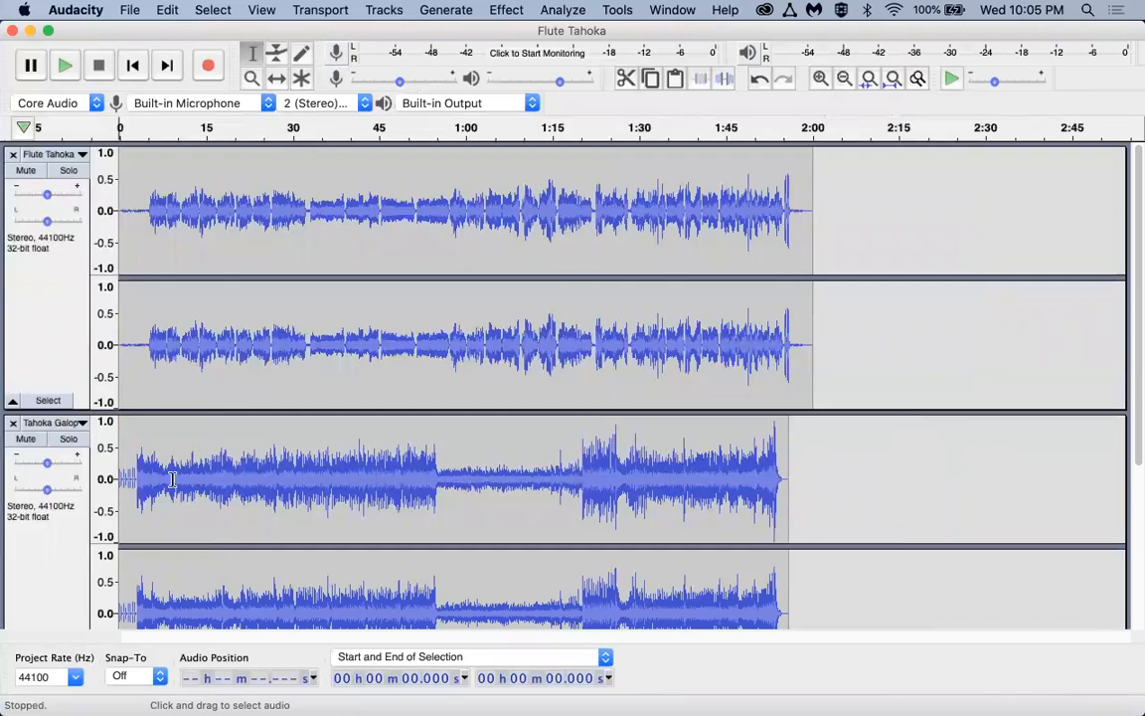
# - Time-shift the flute track earlier so its first note lines up with the guide track's entrance at about 3.1 seconds
pyautogui.click(820, 77)
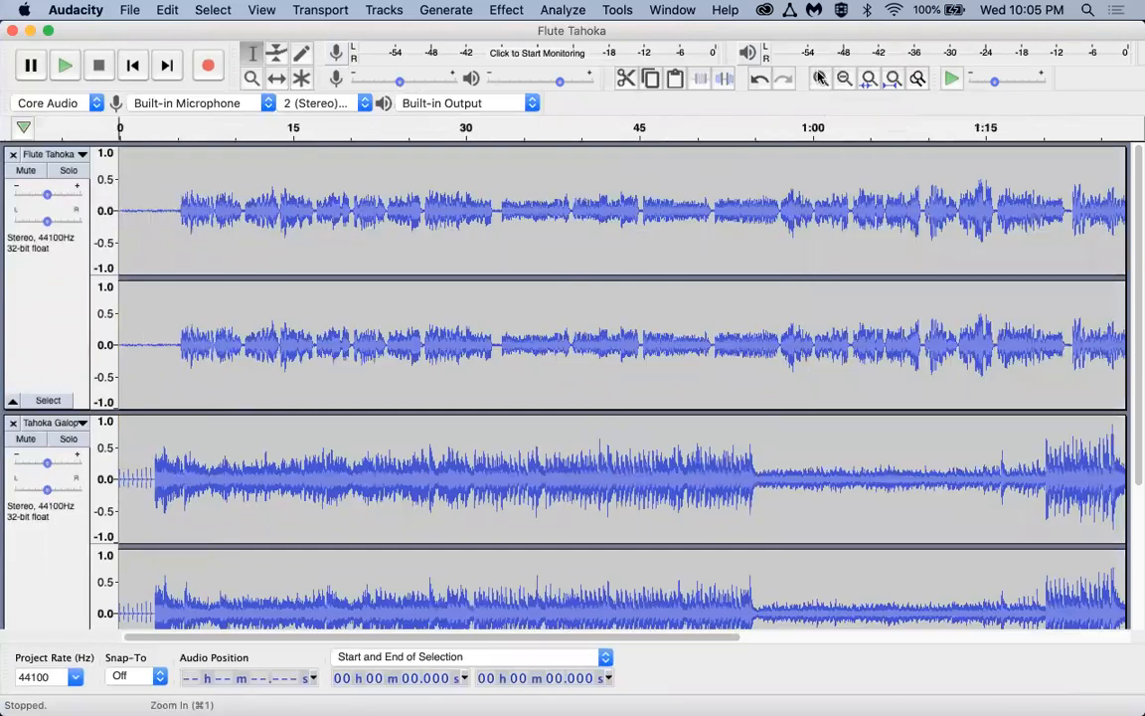
pyautogui.click(820, 77)
pyautogui.click(820, 77)
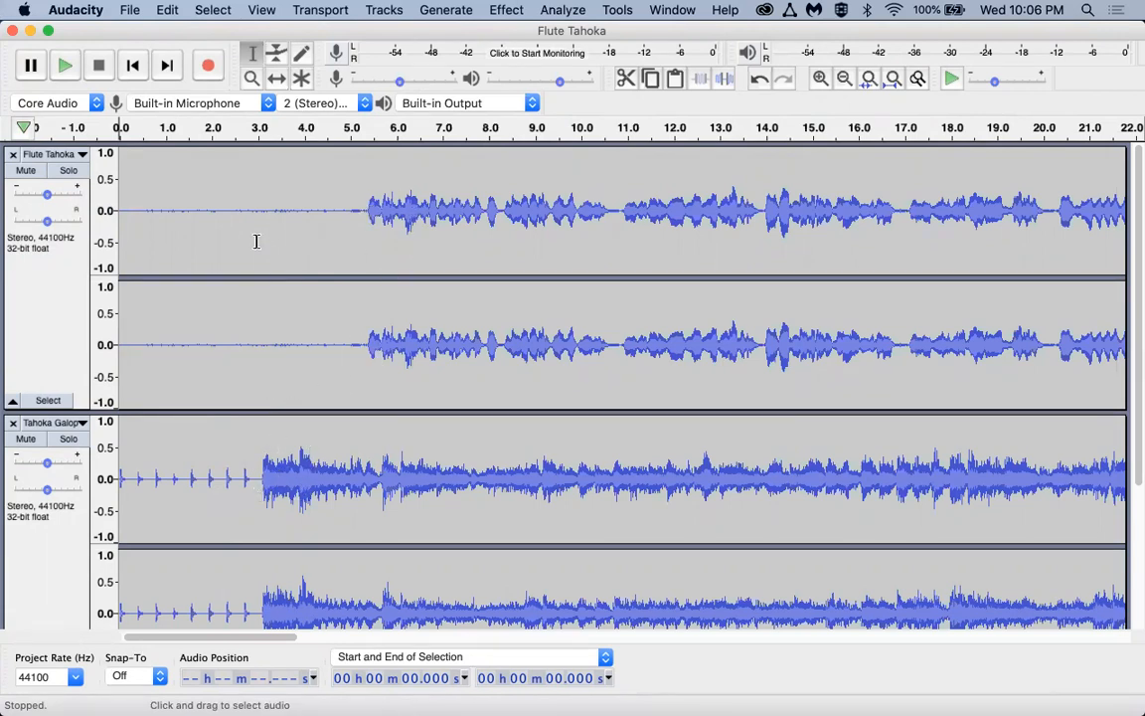
pyautogui.click(276, 82)
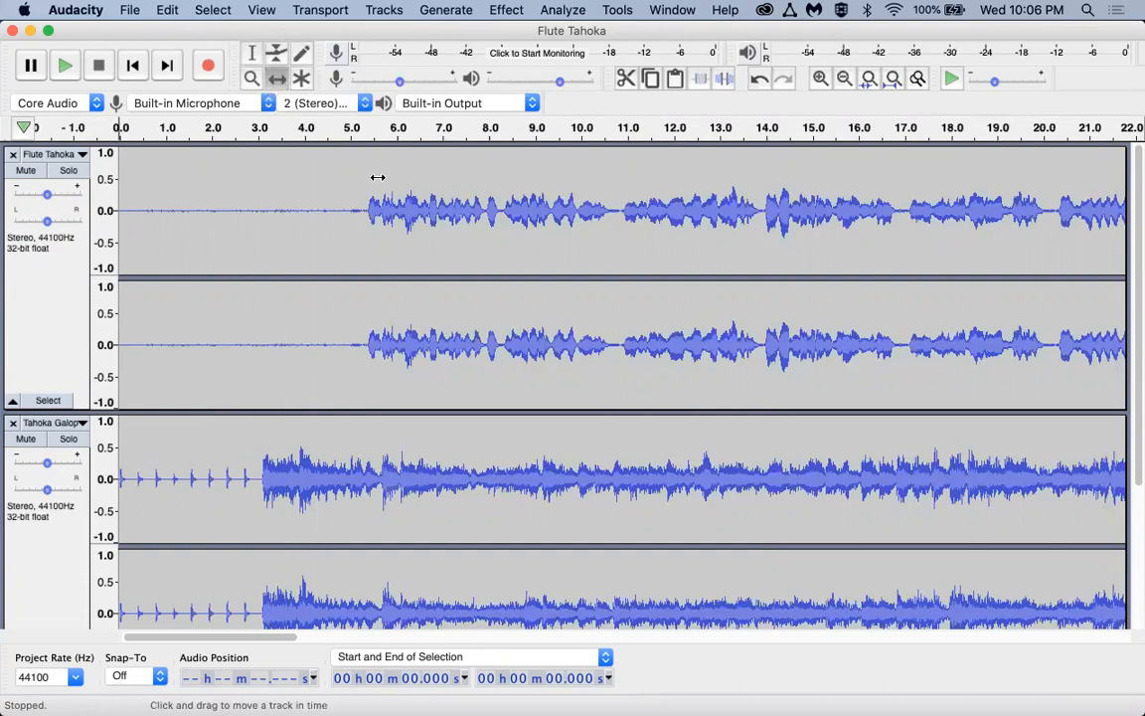
pyautogui.moveTo(376, 176); pyautogui.dragTo(273, 171)
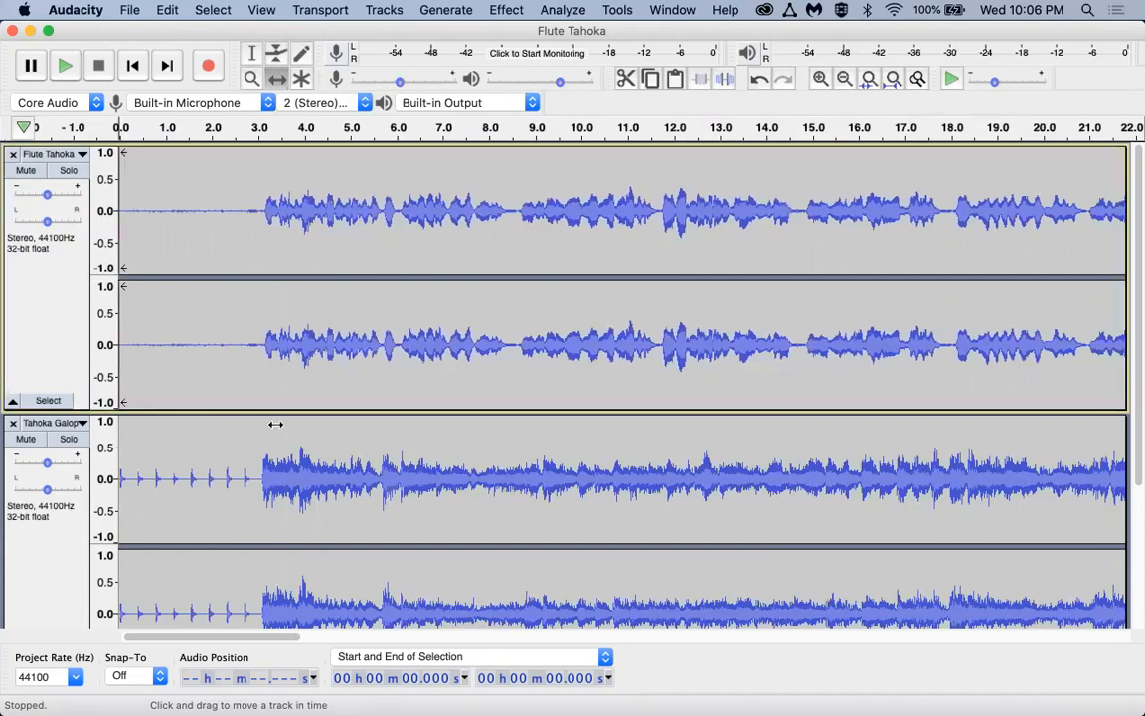
# - Time-shift the tuba track later so its first note lines up closely with the guide track's entrance at about 3.1 seconds
pyautogui.scroll(-5, 281, 457)
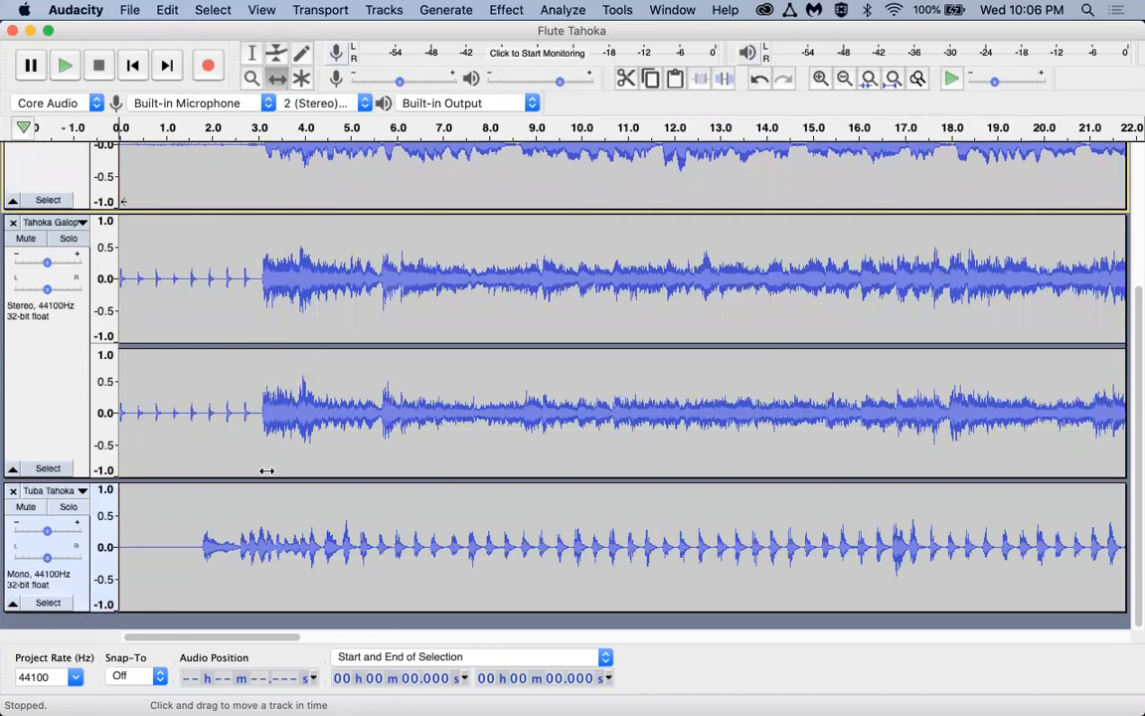
pyautogui.moveTo(203, 514); pyautogui.dragTo(255, 520)
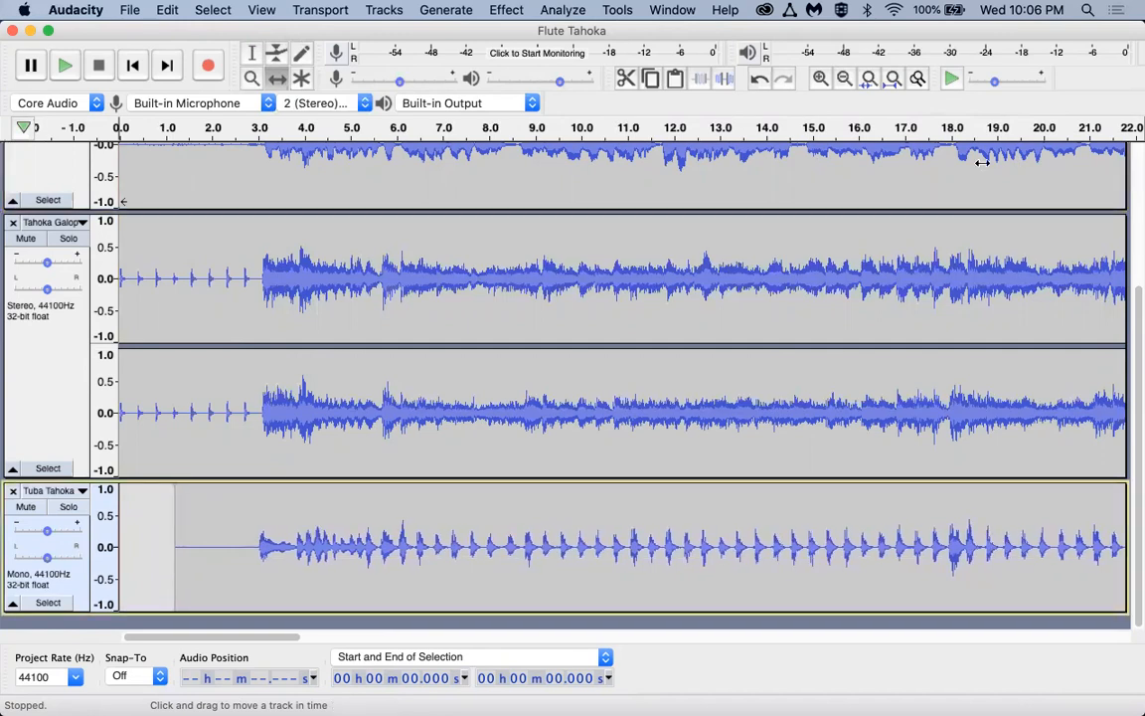
pyautogui.click(821, 81)
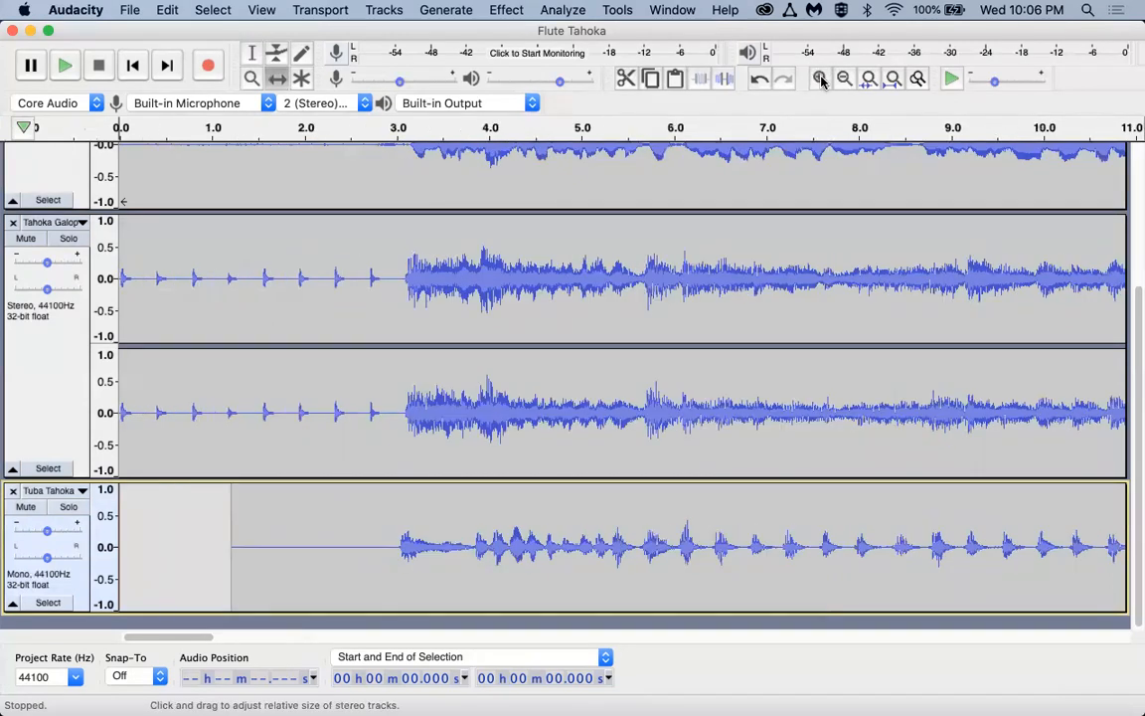
pyautogui.click(821, 80)
pyautogui.moveTo(622, 532); pyautogui.dragTo(622, 531)
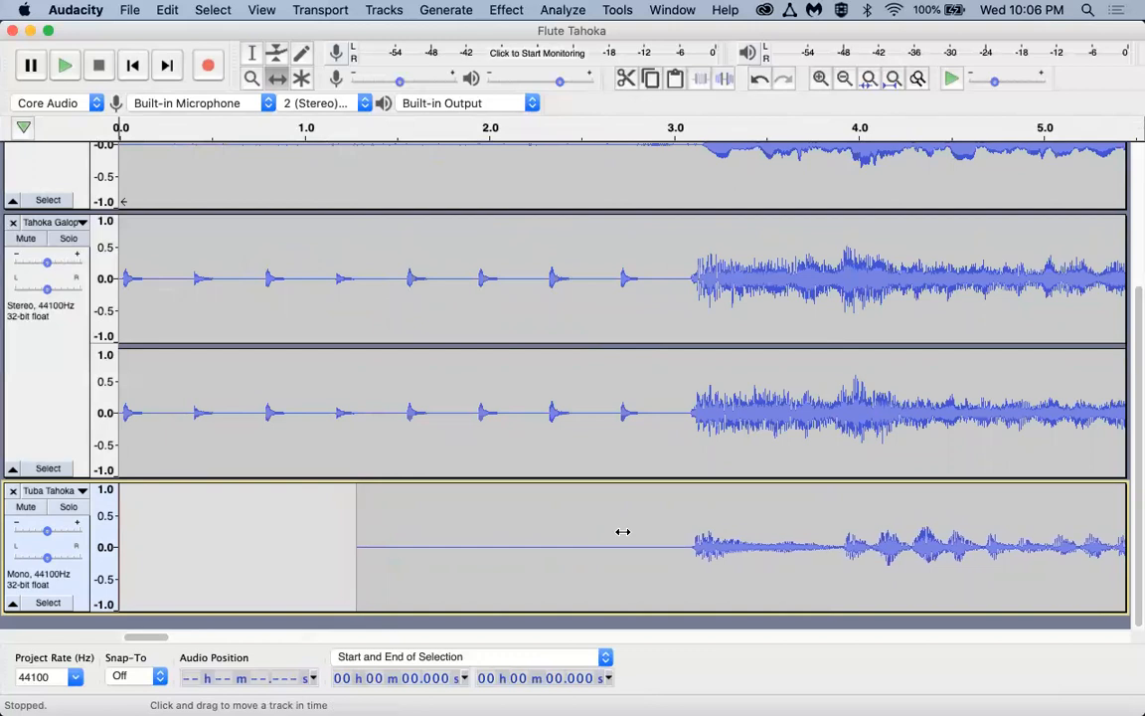
# - Nudge the flute track slightly earlier to match the guide's entrance and play the three tracks together to check the sync
pyautogui.scroll(5, 622, 532)
pyautogui.moveTo(683, 380); pyautogui.dragTo(673, 381)
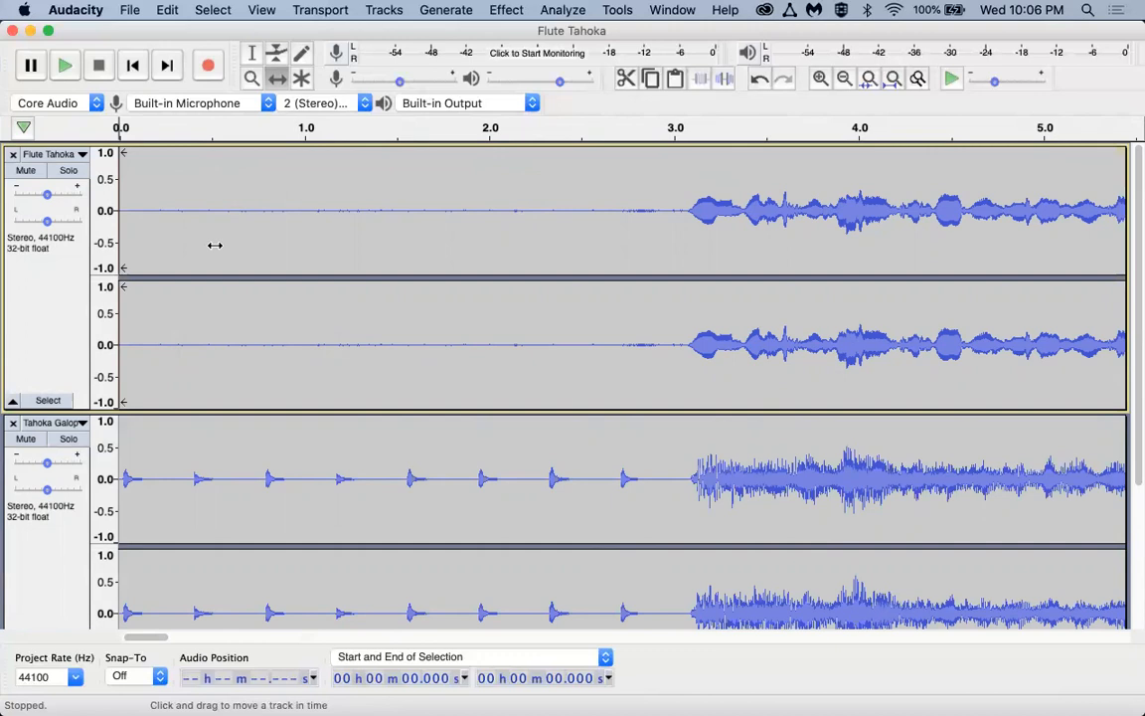
pyautogui.click(66, 67)
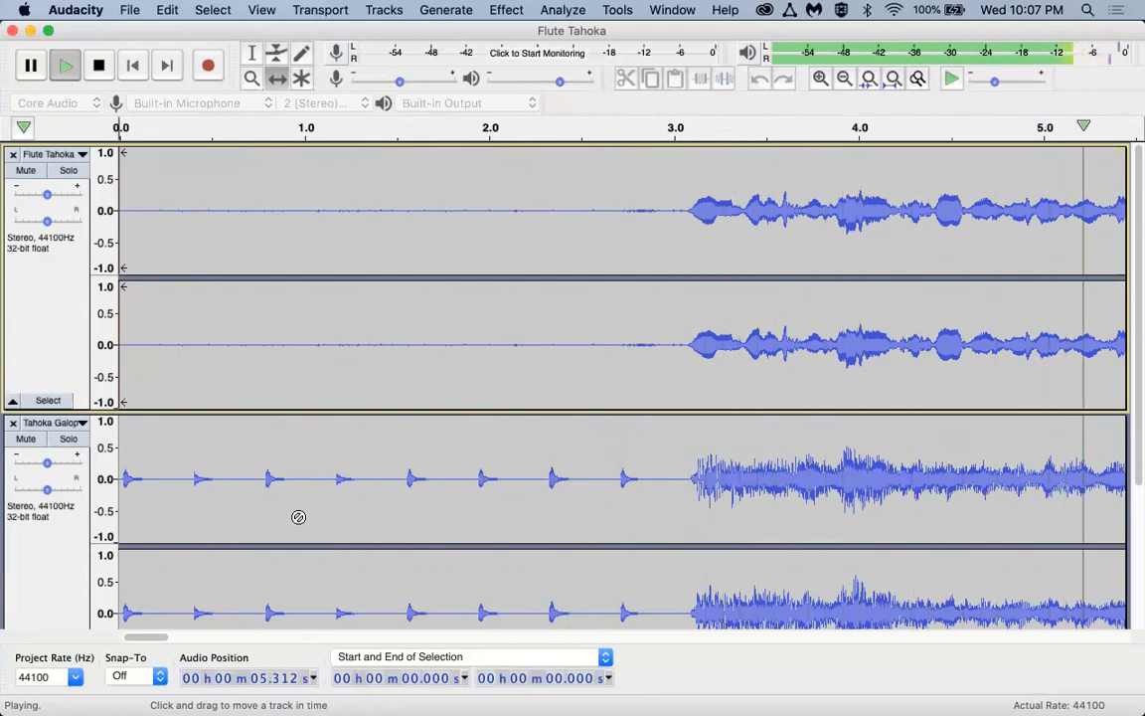
pyautogui.click(100, 66)
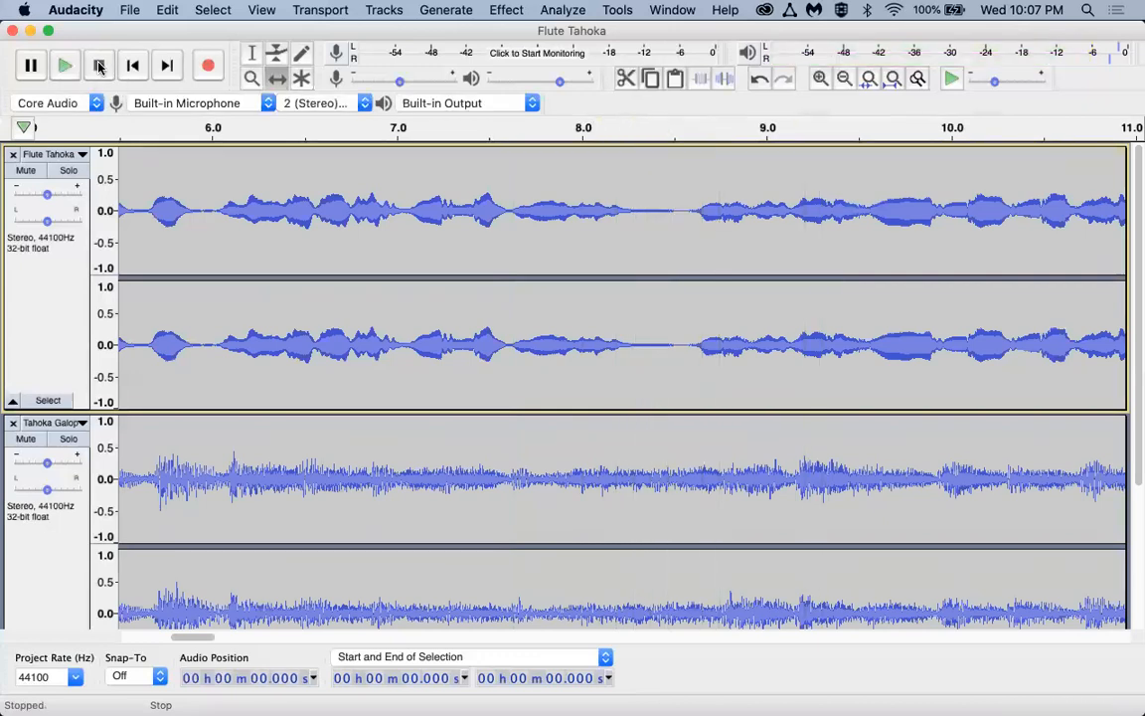
# - Nudge the tuba track about 0.04 seconds earlier to tighten its sync with the guide track
pyautogui.scroll(-5, 389, 320)
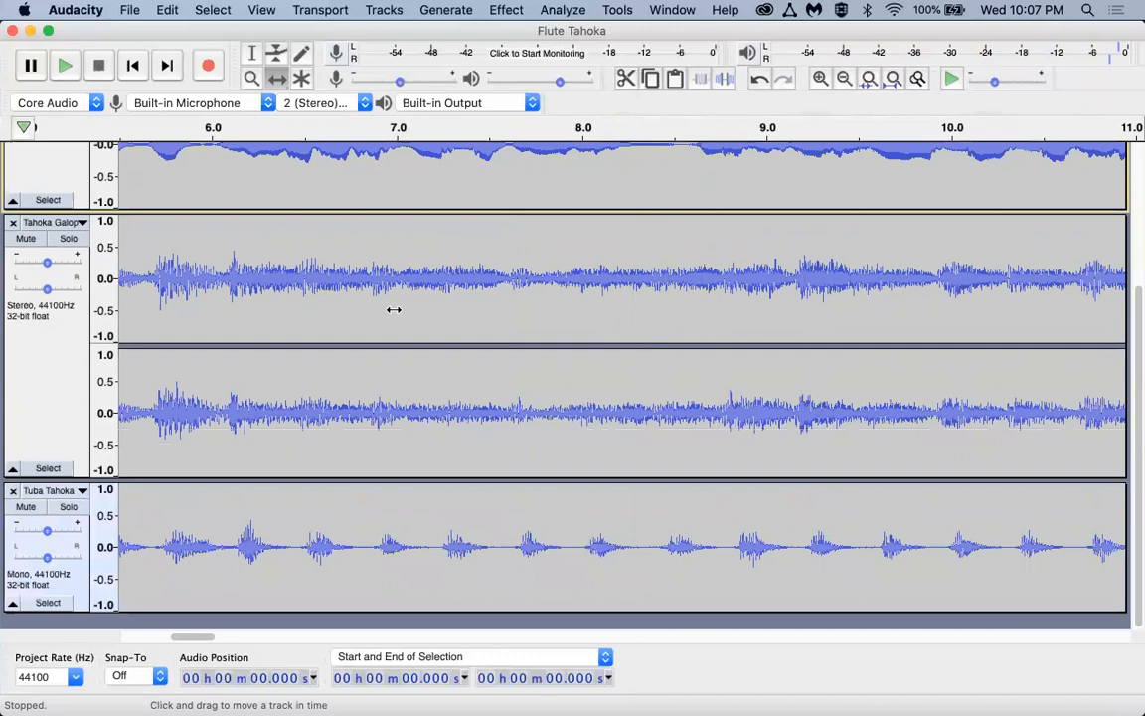
pyautogui.click(432, 510)
pyautogui.moveTo(469, 515); pyautogui.dragTo(461, 515)
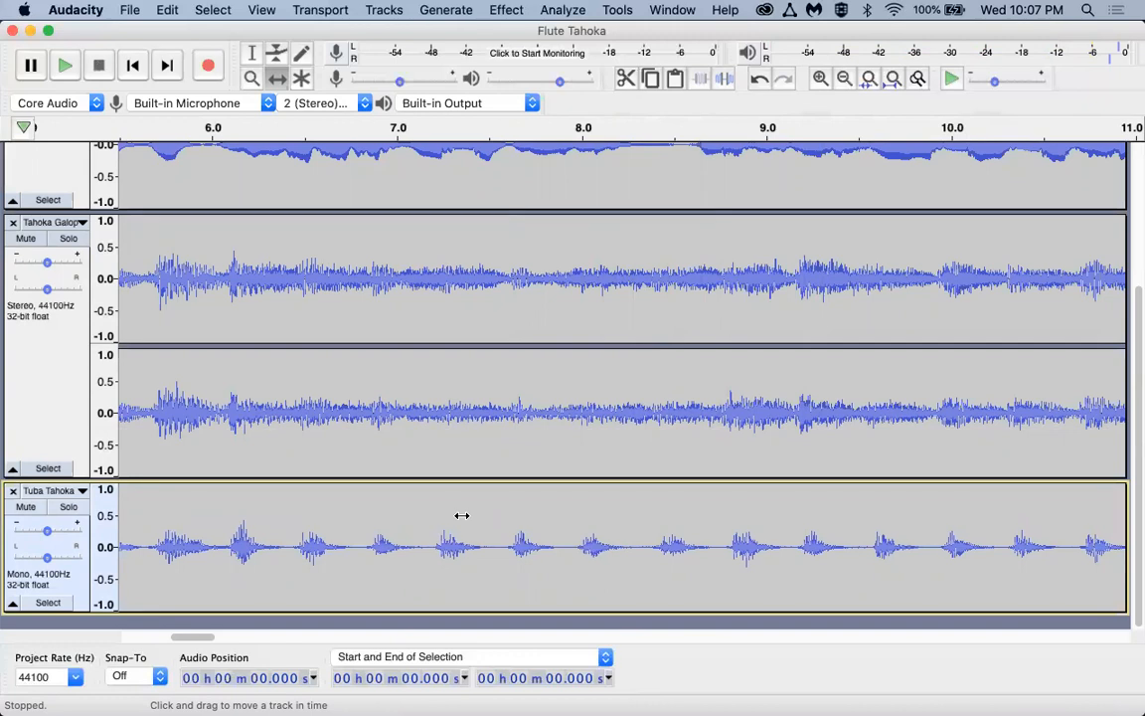
pyautogui.scroll(5, 656, 475)
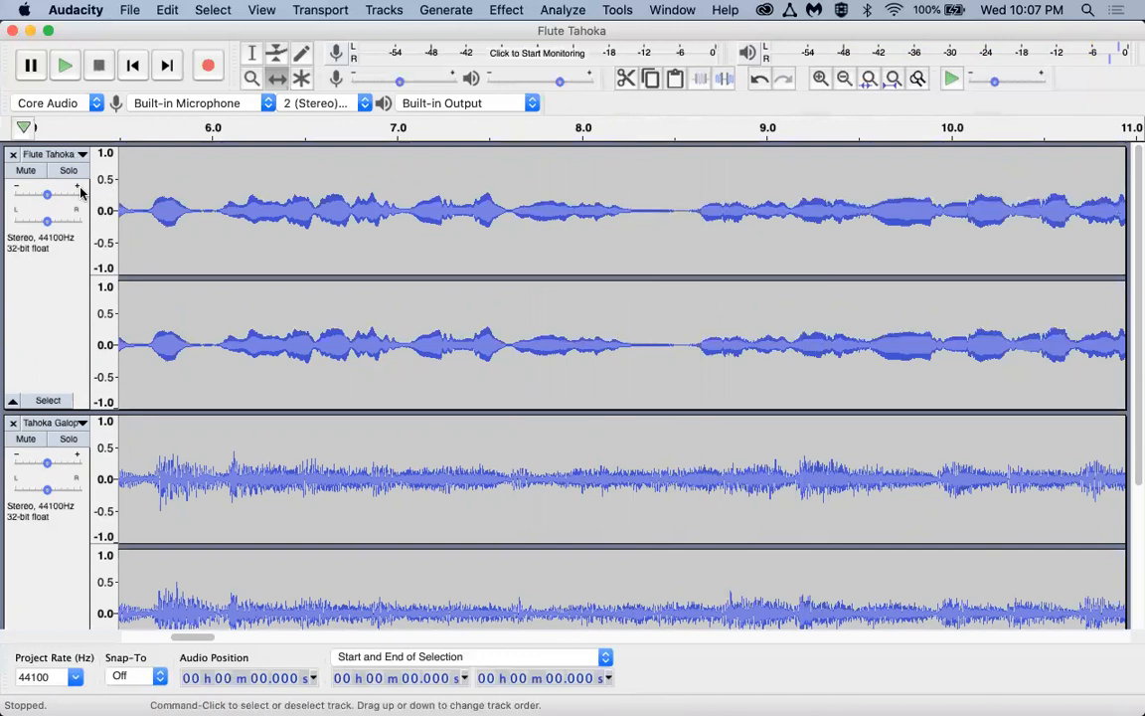
pyautogui.click(560, 178)
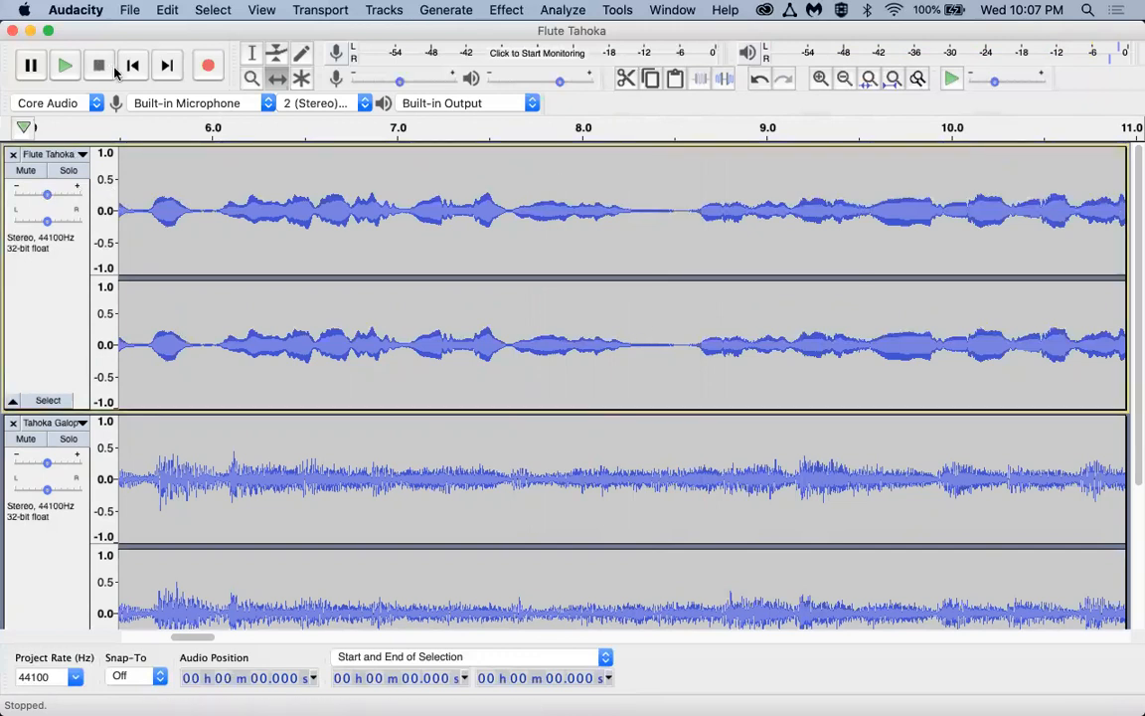
# - Split-cut the silent stretch of the flute track from about 8.254 to 8.540 seconds, leaving a gap
pyautogui.click(252, 51)
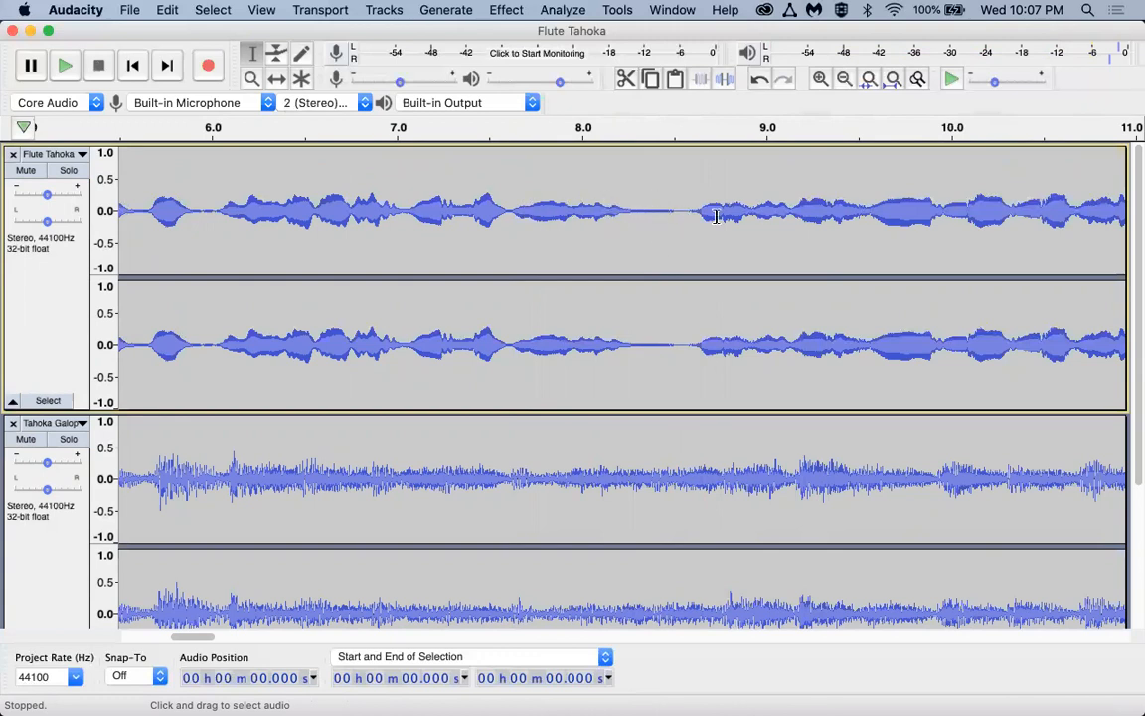
pyautogui.moveTo(629, 176); pyautogui.dragTo(681, 186)
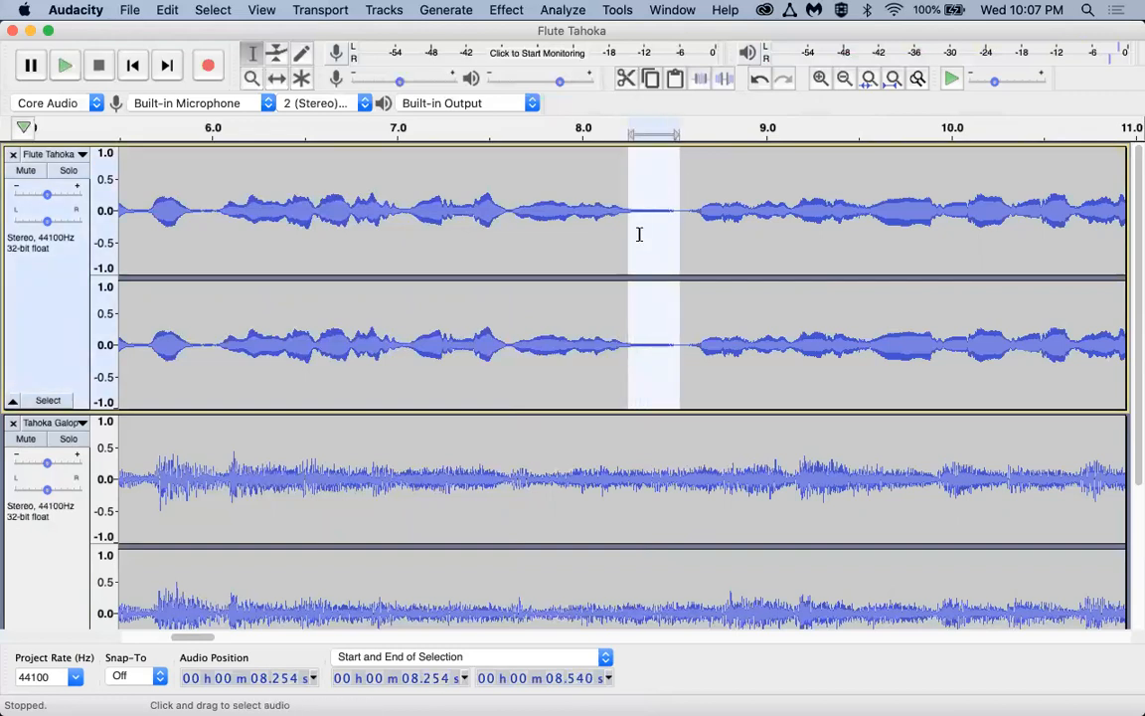
pyautogui.click(167, 9)
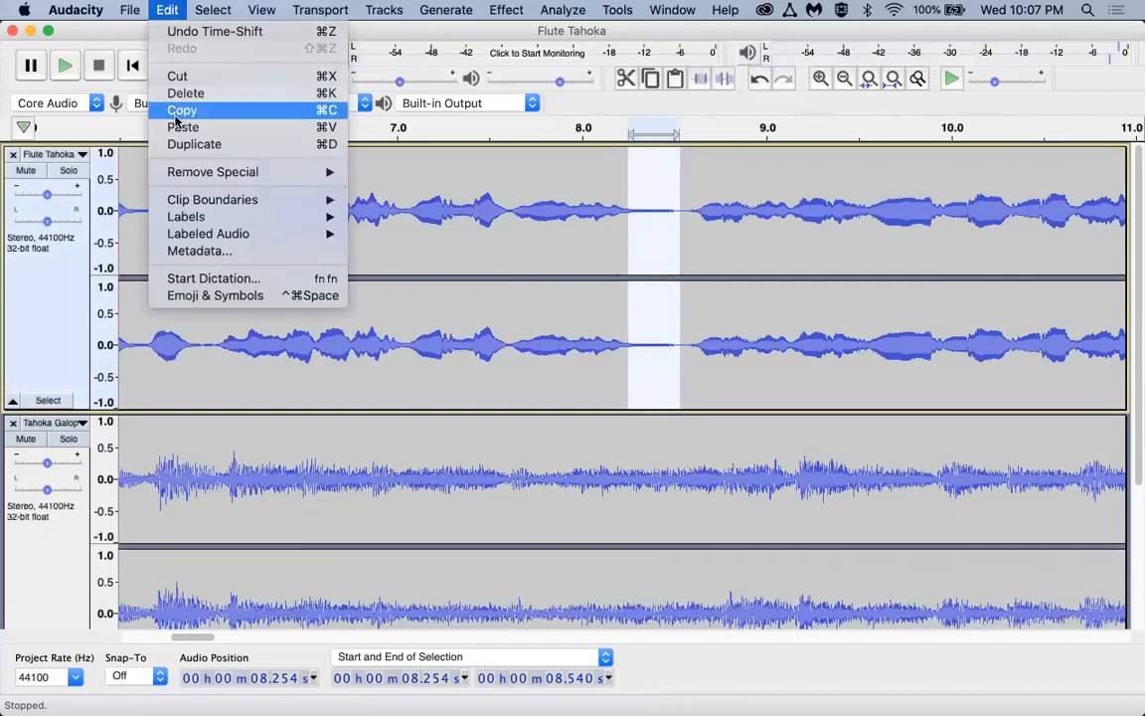
pyautogui.moveTo(183, 175)
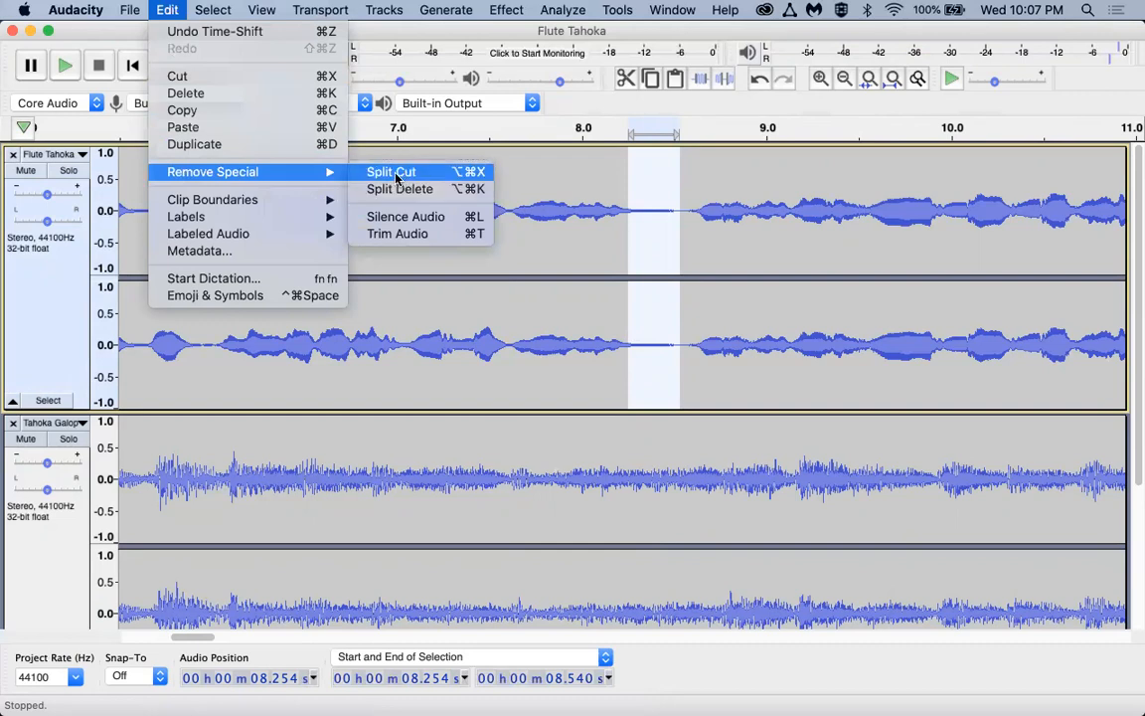
pyautogui.moveTo(299, 197)
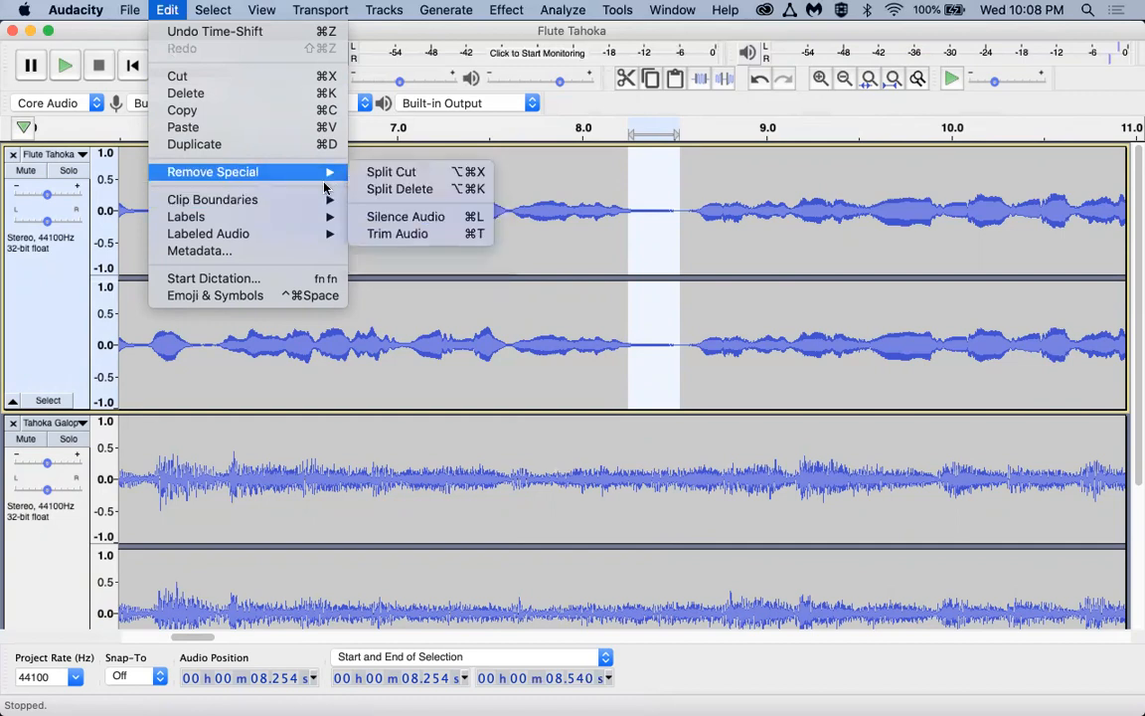
pyautogui.moveTo(323, 172)
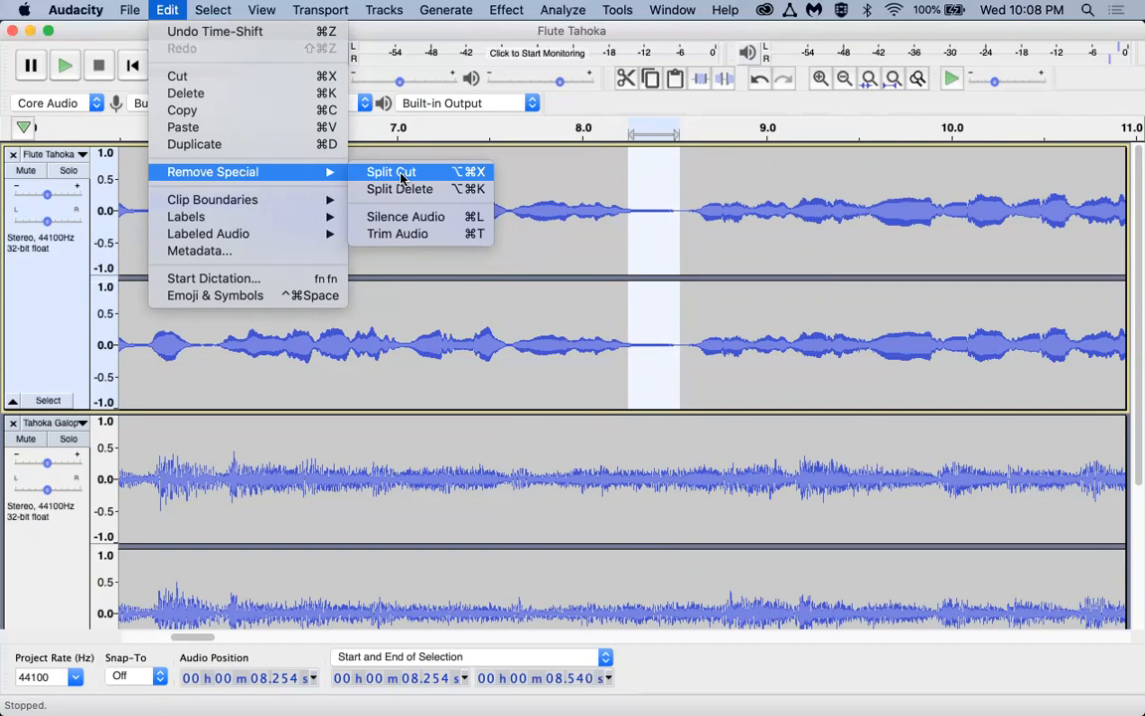
pyautogui.click(392, 174)
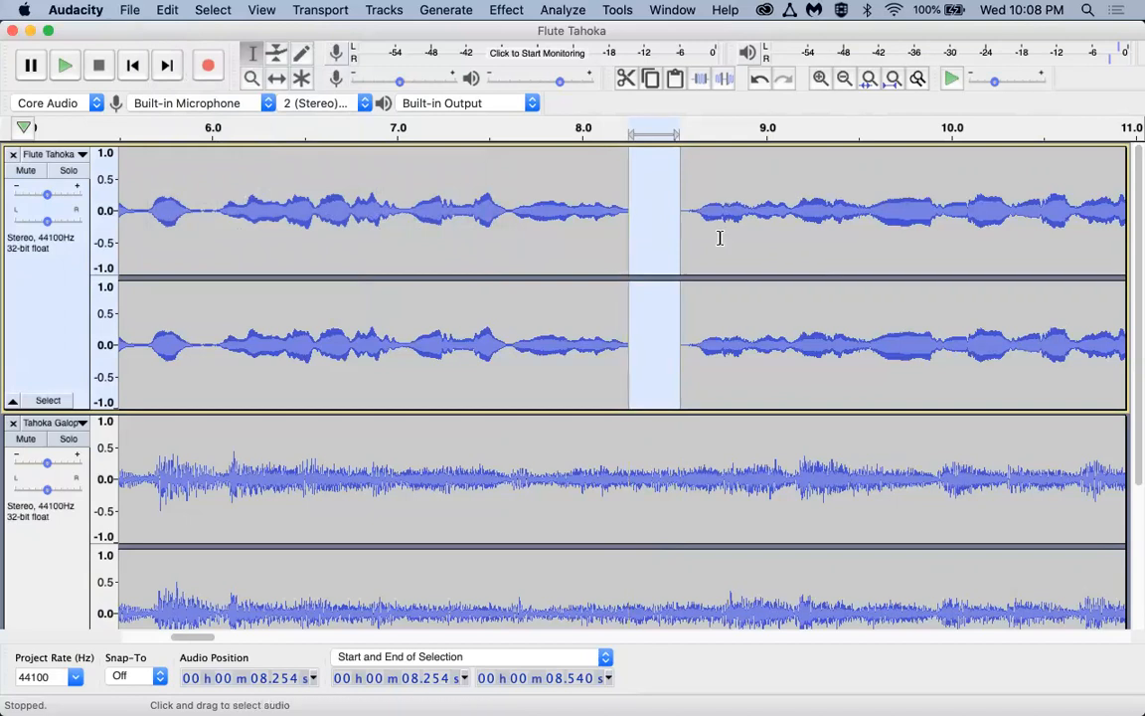
# - Time-shift the flute clip after the gap later so that it starts at about 8.8 seconds
pyautogui.click(277, 77)
pyautogui.moveTo(753, 172); pyautogui.dragTo(820, 171)
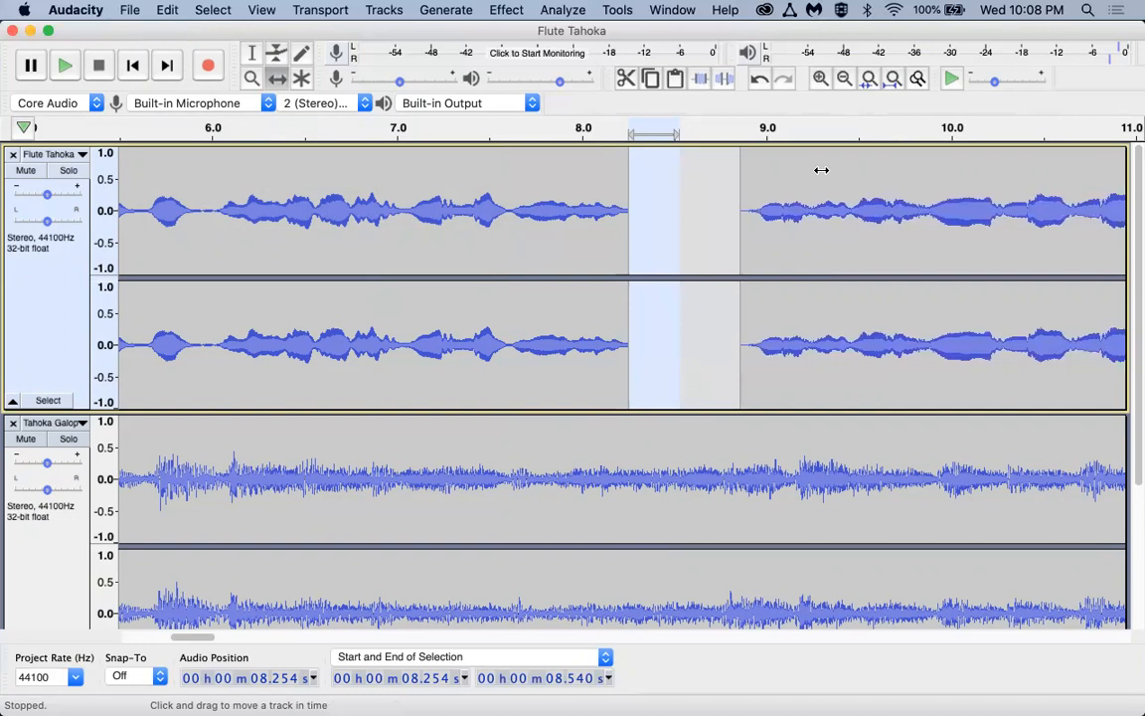
pyautogui.moveTo(807, 176); pyautogui.dragTo(799, 175)
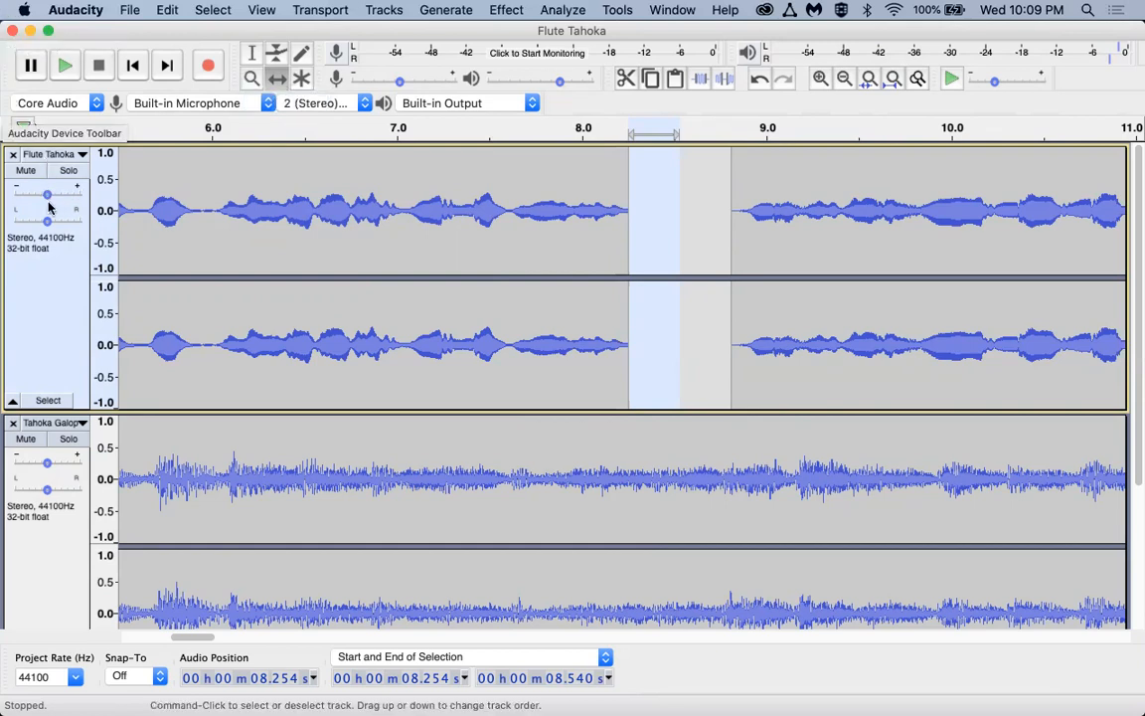
pyautogui.moveTo(47, 199); pyautogui.dragTo(48, 195)
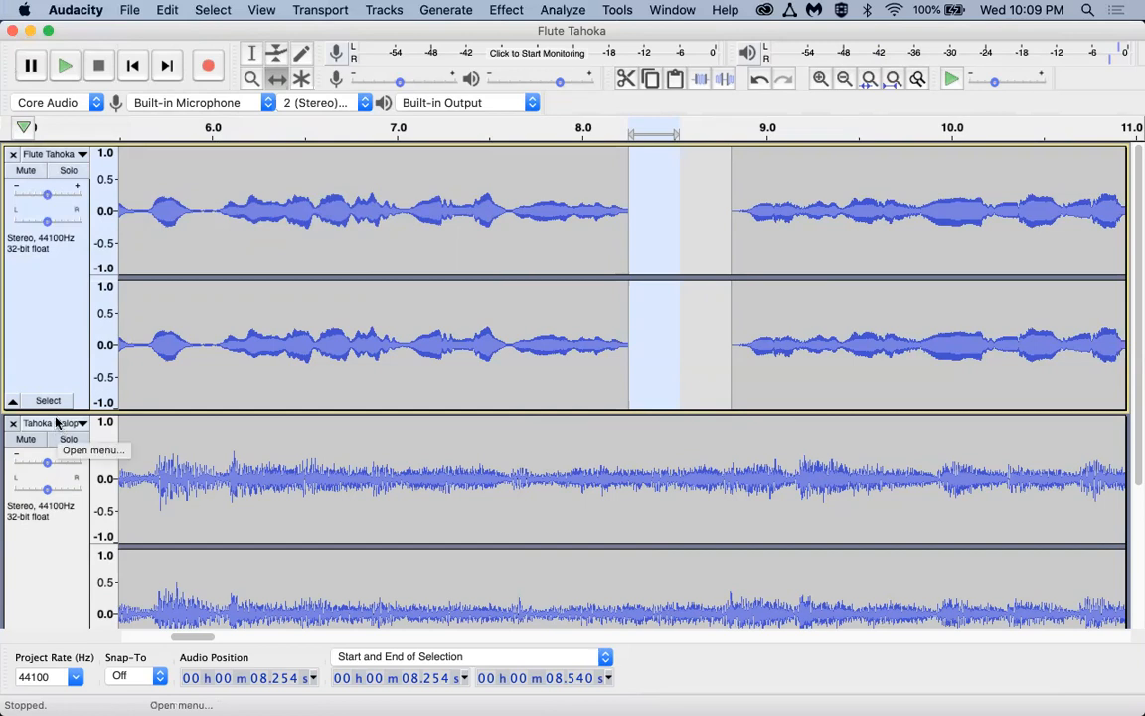
# - Close the Flute Tahoka project without saving the changes and return to the desktop
pyautogui.click(14, 33)
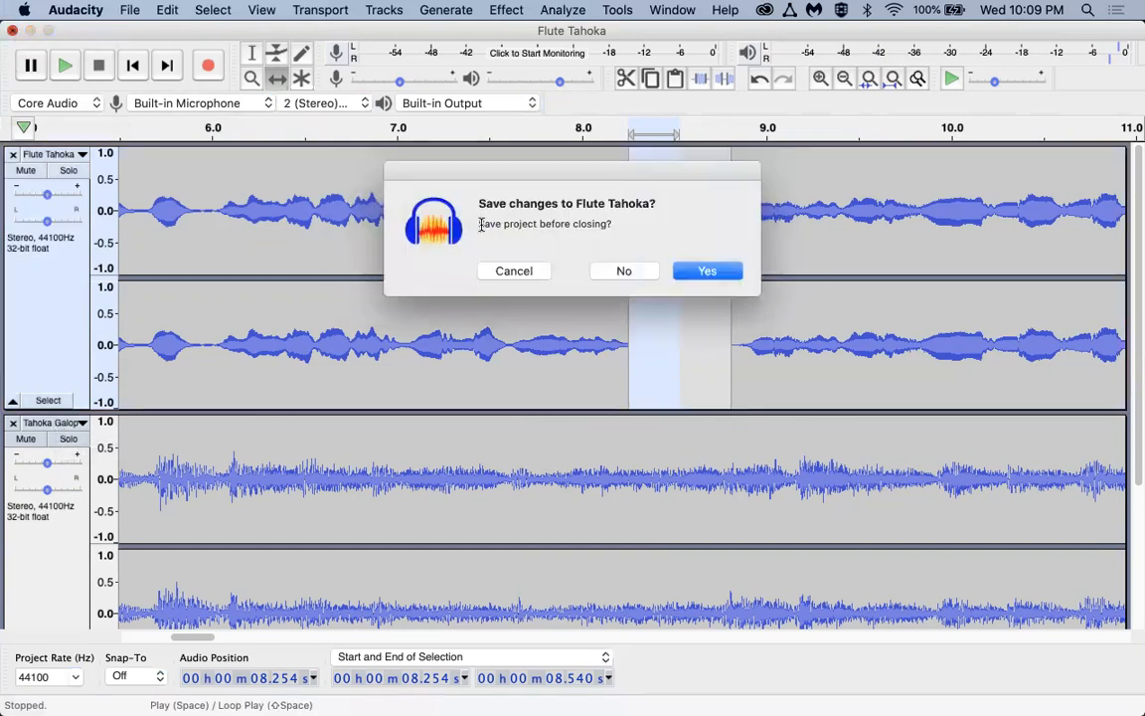
pyautogui.click(623, 274)
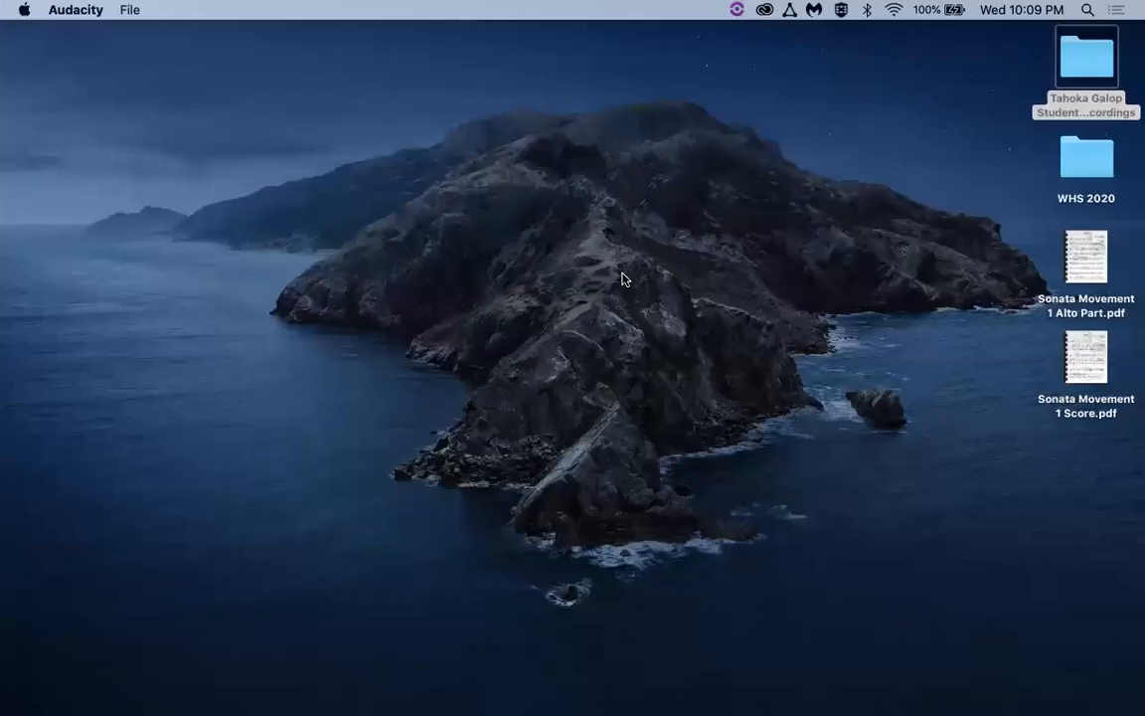
pyautogui.click(710, 494)
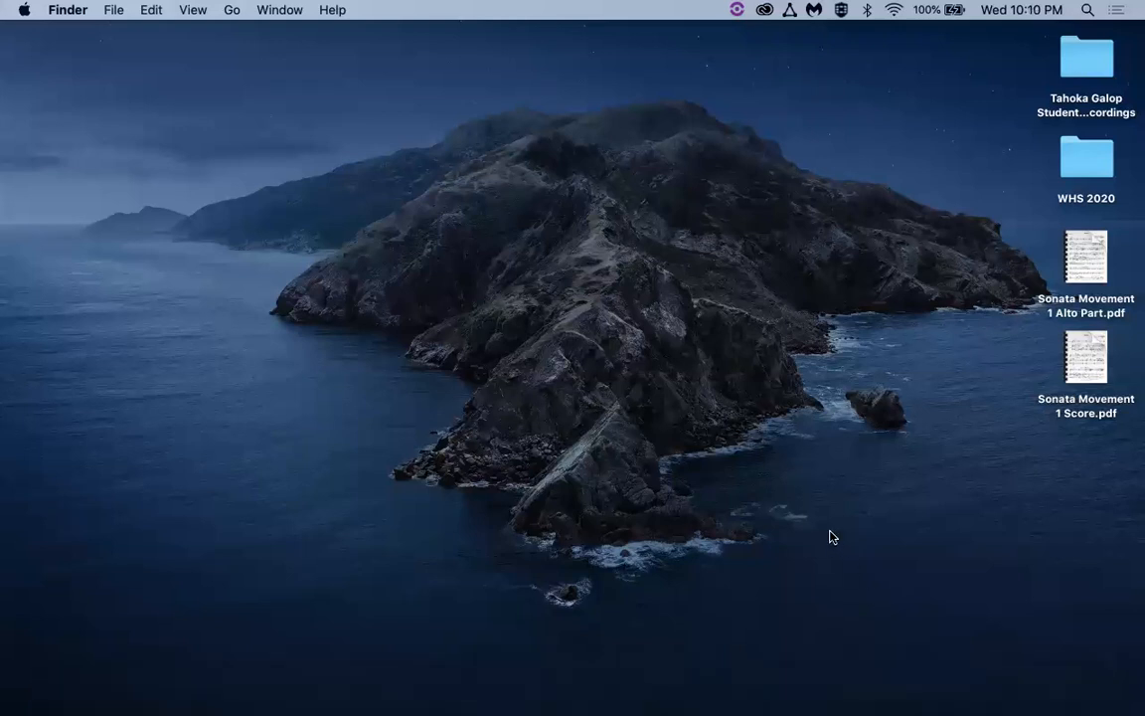
# - Switch to GarageBand and close the Audio Editing Demo project
pyautogui.click(1086, 12)
pyautogui.write('garage')
pyautogui.press('Return')
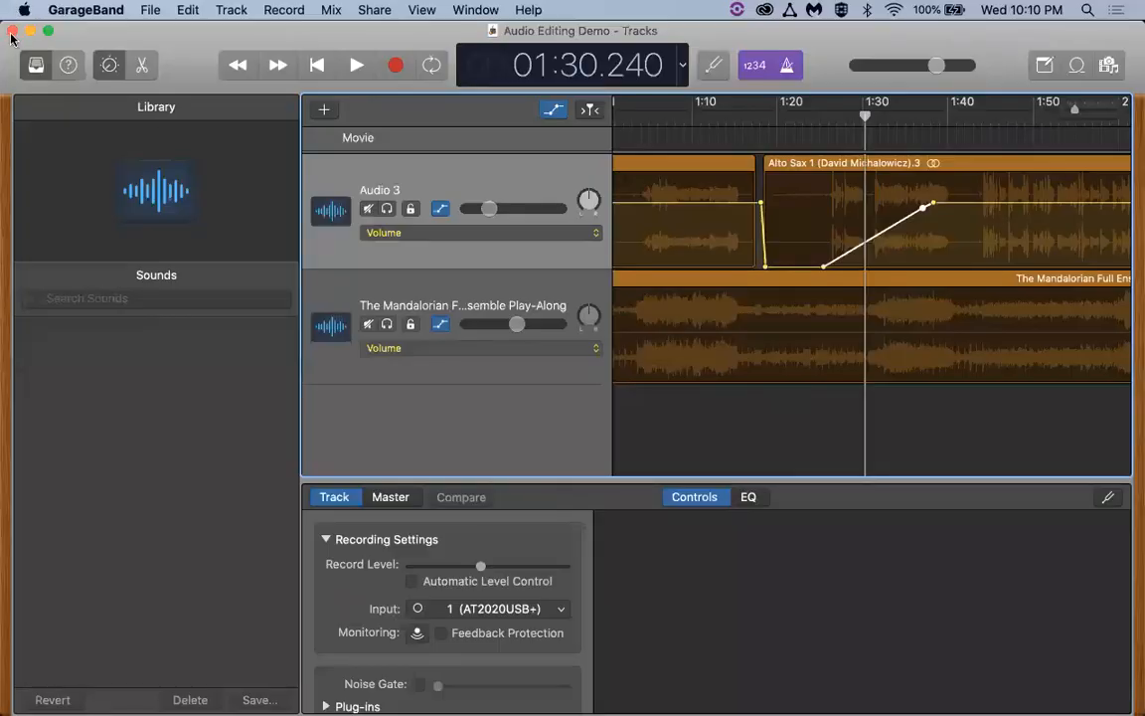
pyautogui.press('super+w')
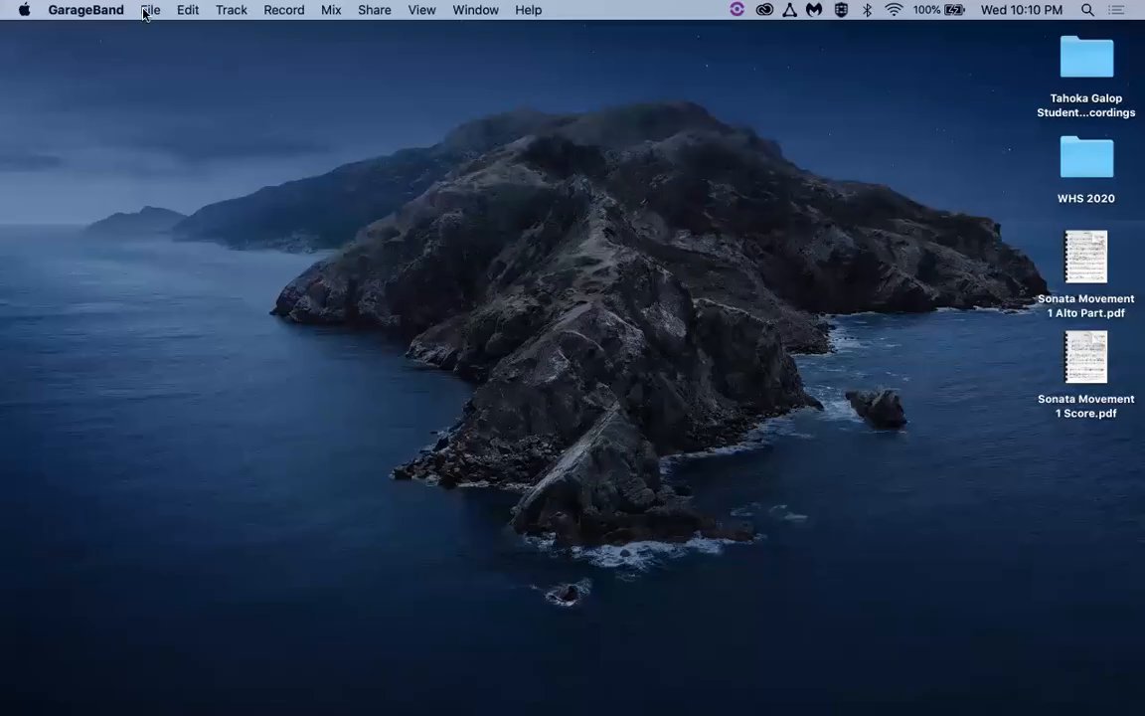
# - Create a new empty project with one microphone audio track
pyautogui.click(147, 10)
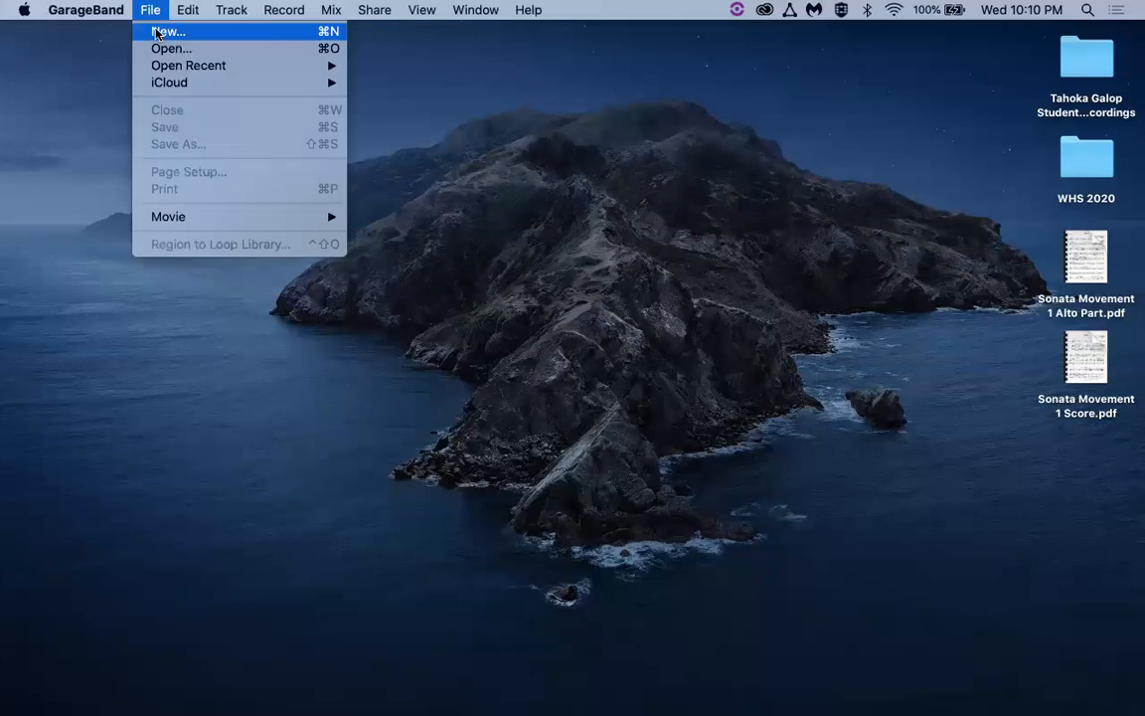
pyautogui.click(159, 32)
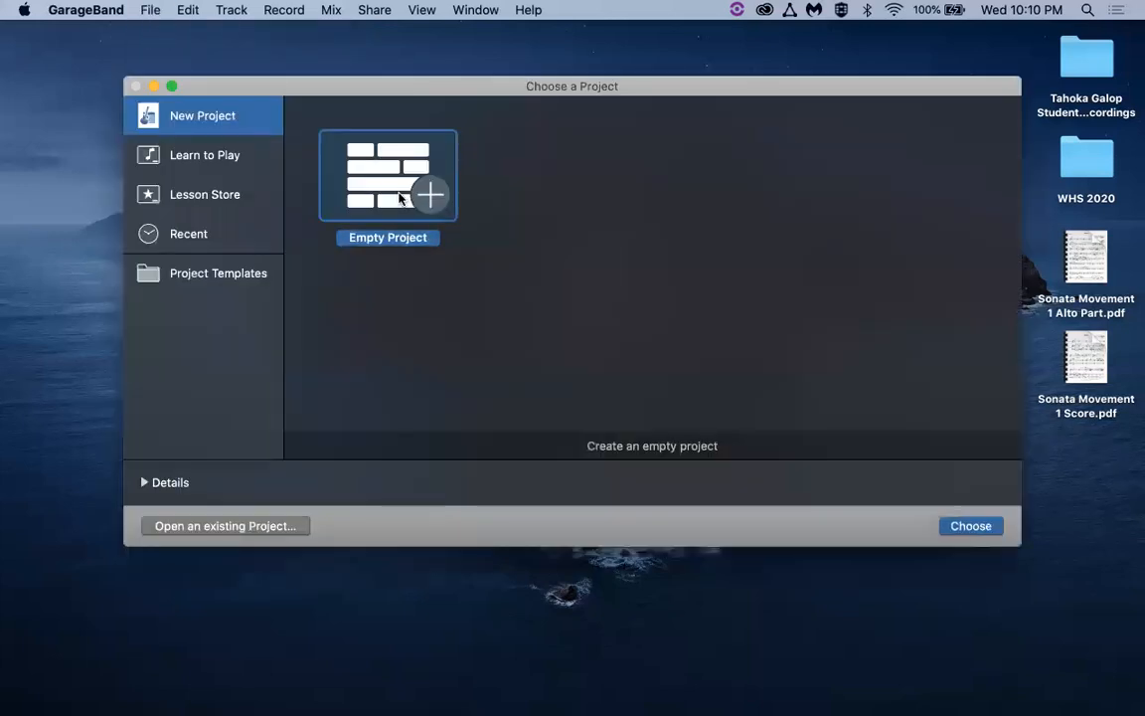
pyautogui.doubleClick(379, 199)
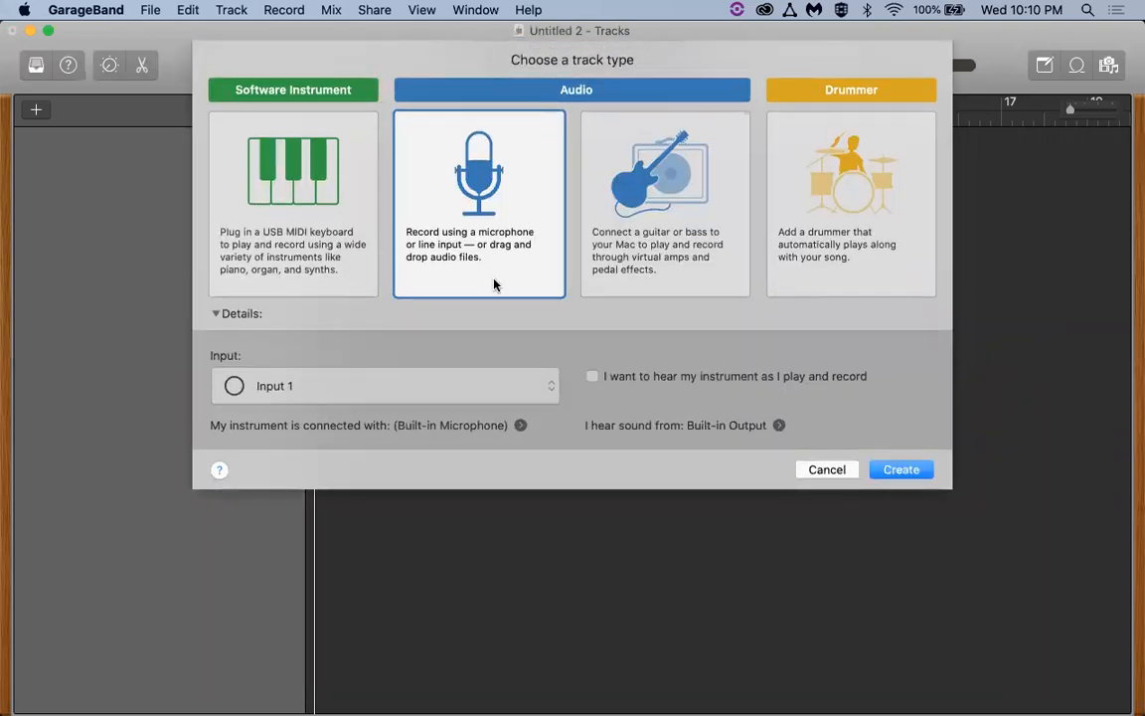
pyautogui.doubleClick(481, 255)
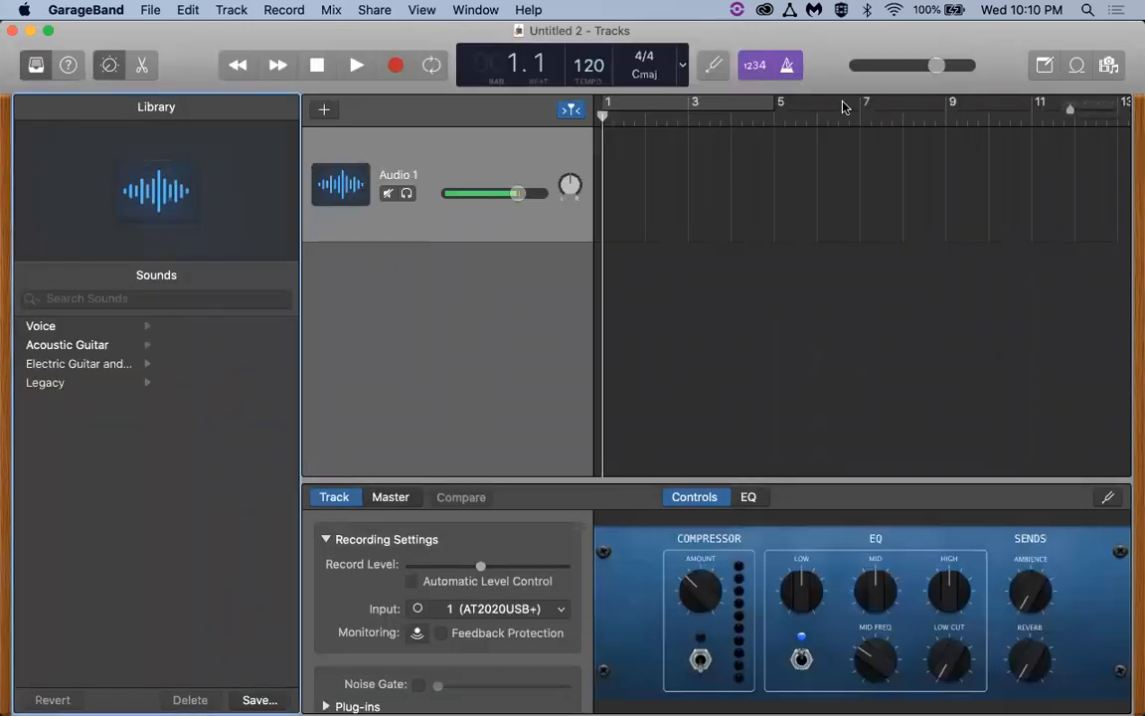
# - Import Flute Tahoka.mp3, Tahoka Galop Guide Track.mp3 and Tuba Tahoka.mp3 from the Tahoka Galop Student Recordings folder as separate tracks
pyautogui.moveTo(827, 42); pyautogui.dragTo(700, 43)
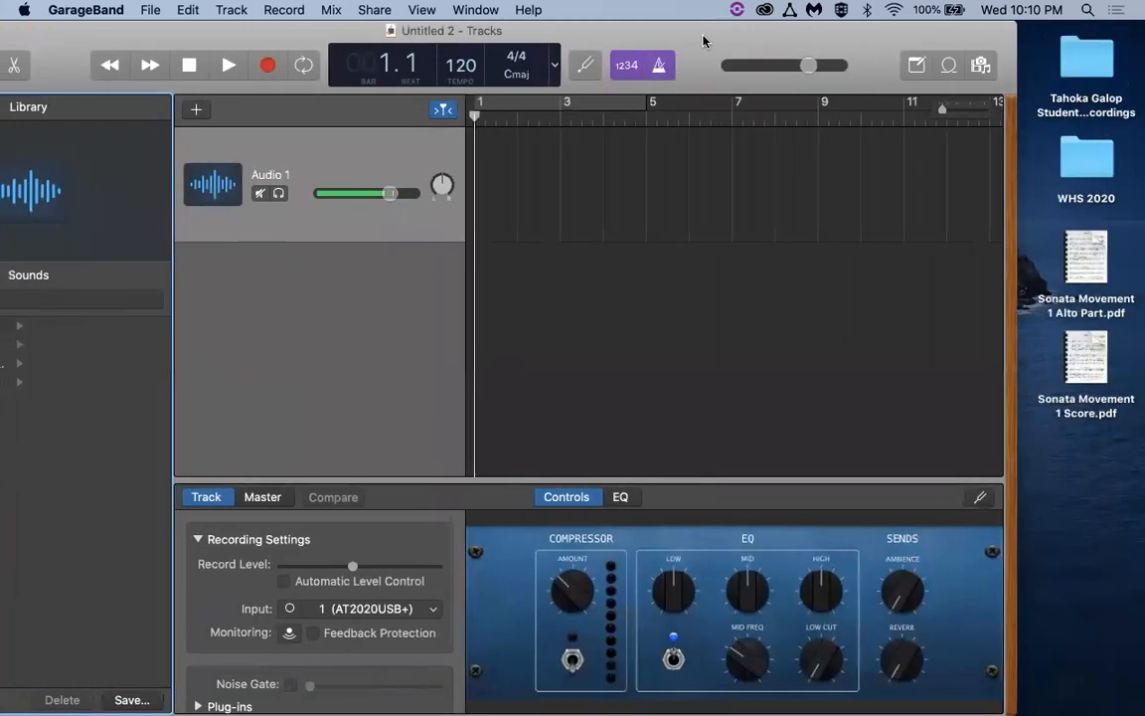
pyautogui.click(1070, 61)
pyautogui.doubleClick(1071, 62)
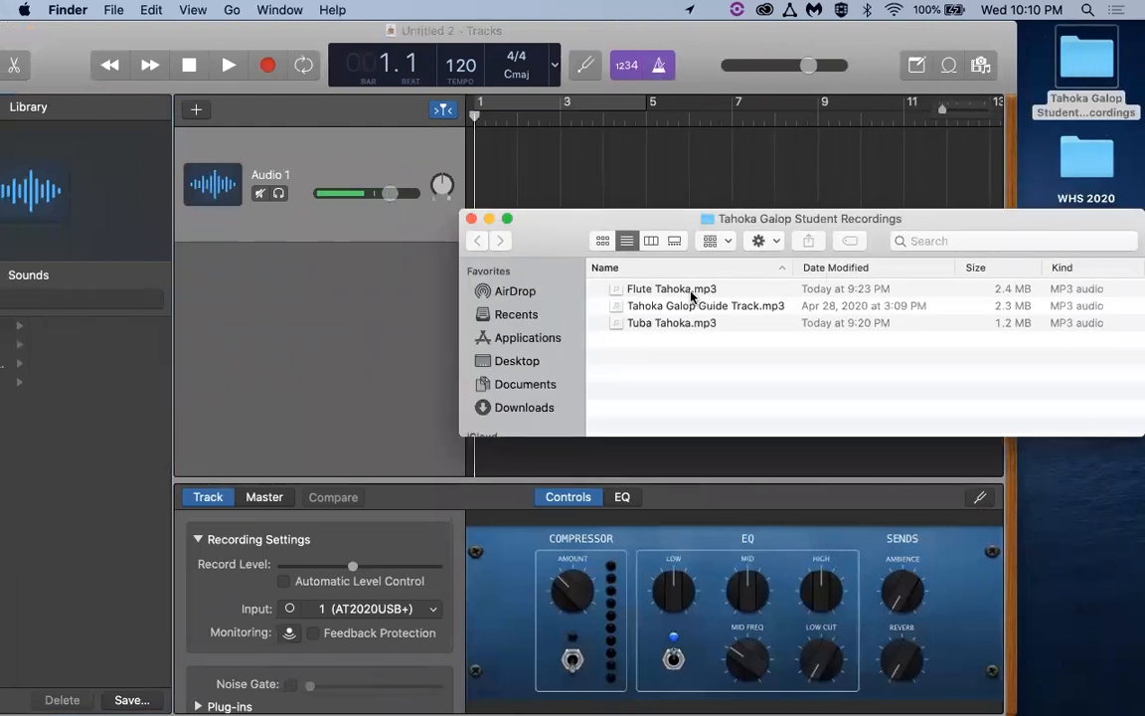
pyautogui.click(633, 288)
pyautogui.keyDown('super'); pyautogui.click(679, 306); pyautogui.keyUp('super')
pyautogui.keyDown('super'); pyautogui.click(676, 322); pyautogui.keyUp('super')
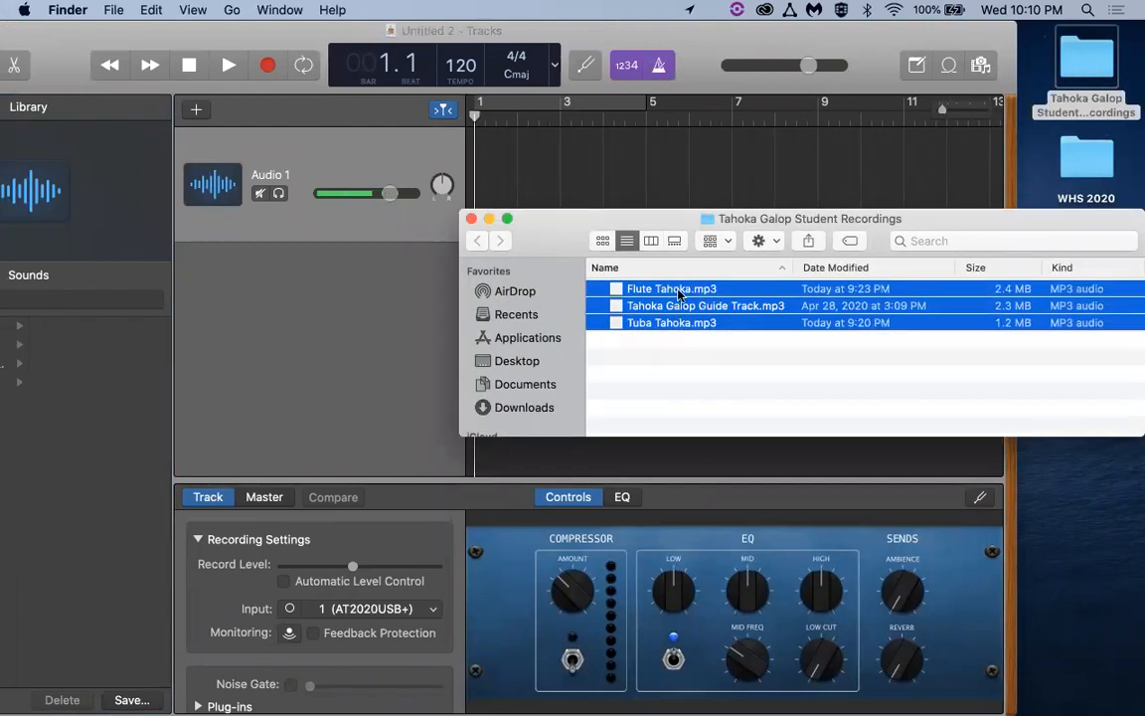
pyautogui.moveTo(664, 302); pyautogui.dragTo(564, 204)
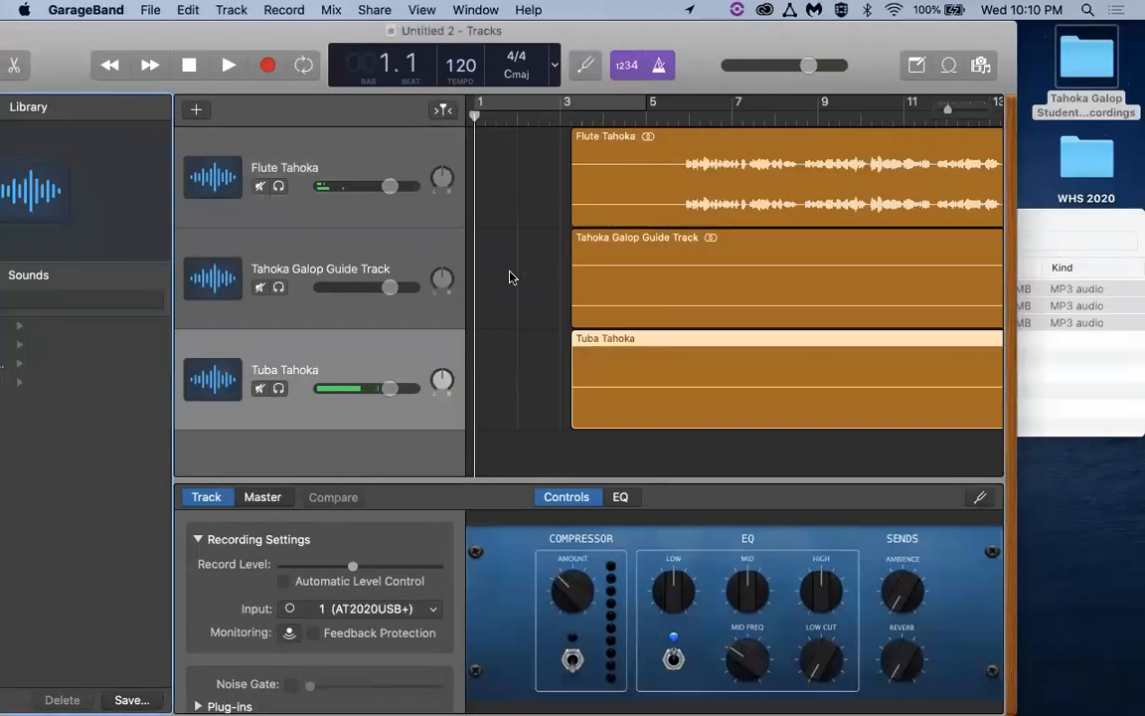
# - Move the flute, guide and tuba regions to the start of the timeline at bar 1
pyautogui.hscroll(2, 532, 295)
pyautogui.hscroll(-3, 533, 295)
pyautogui.moveTo(571, 144); pyautogui.dragTo(548, 218)
pyautogui.moveTo(726, 289); pyautogui.dragTo(651, 291)
pyautogui.moveTo(753, 376); pyautogui.dragTo(676, 378)
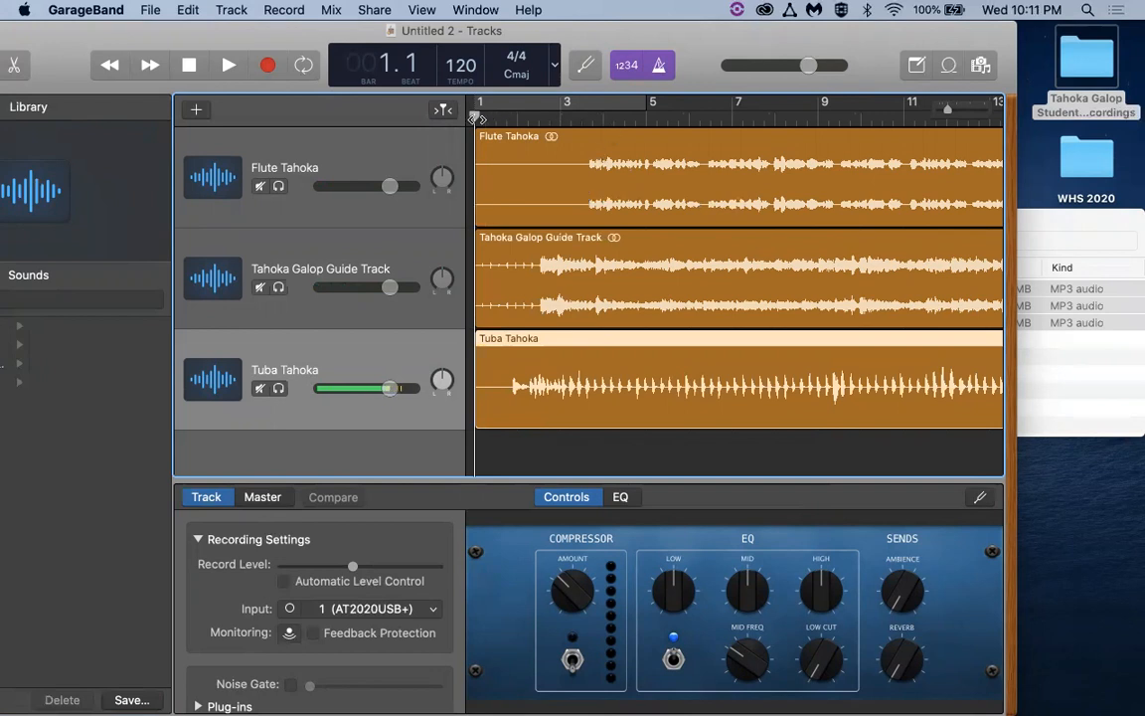
# - Bring the project window fully back on screen and hide the Smart Controls and the Library
pyautogui.moveTo(767, 40); pyautogui.dragTo(914, 42)
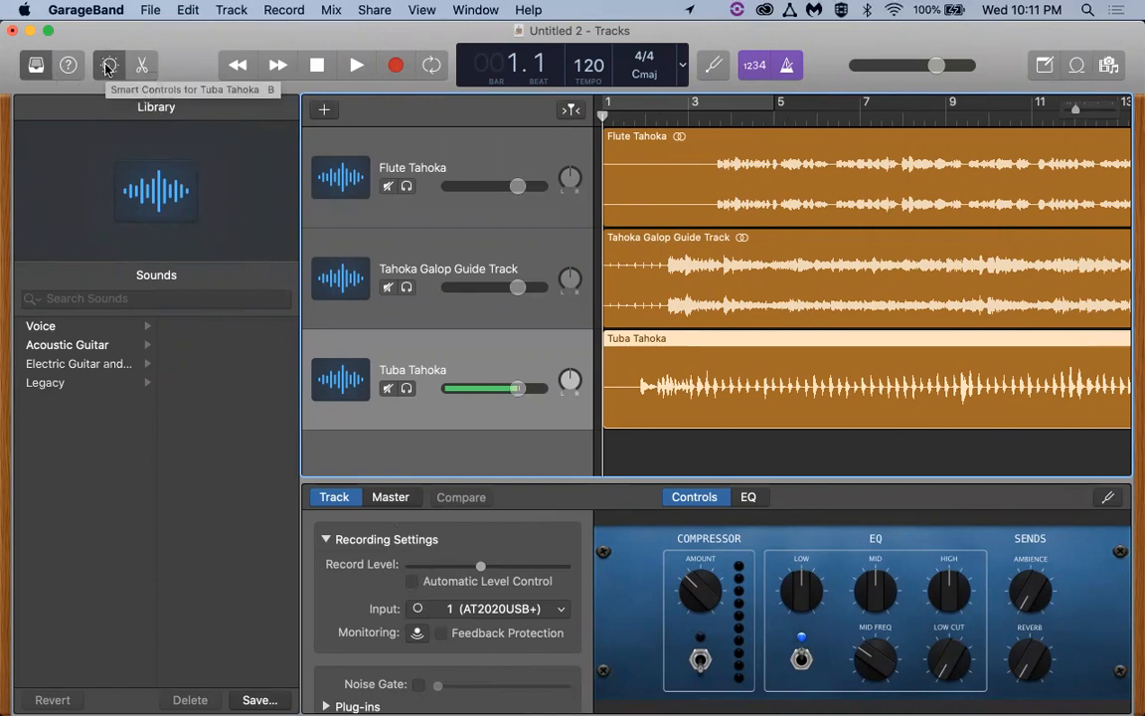
pyautogui.click(110, 66)
pyautogui.click(35, 66)
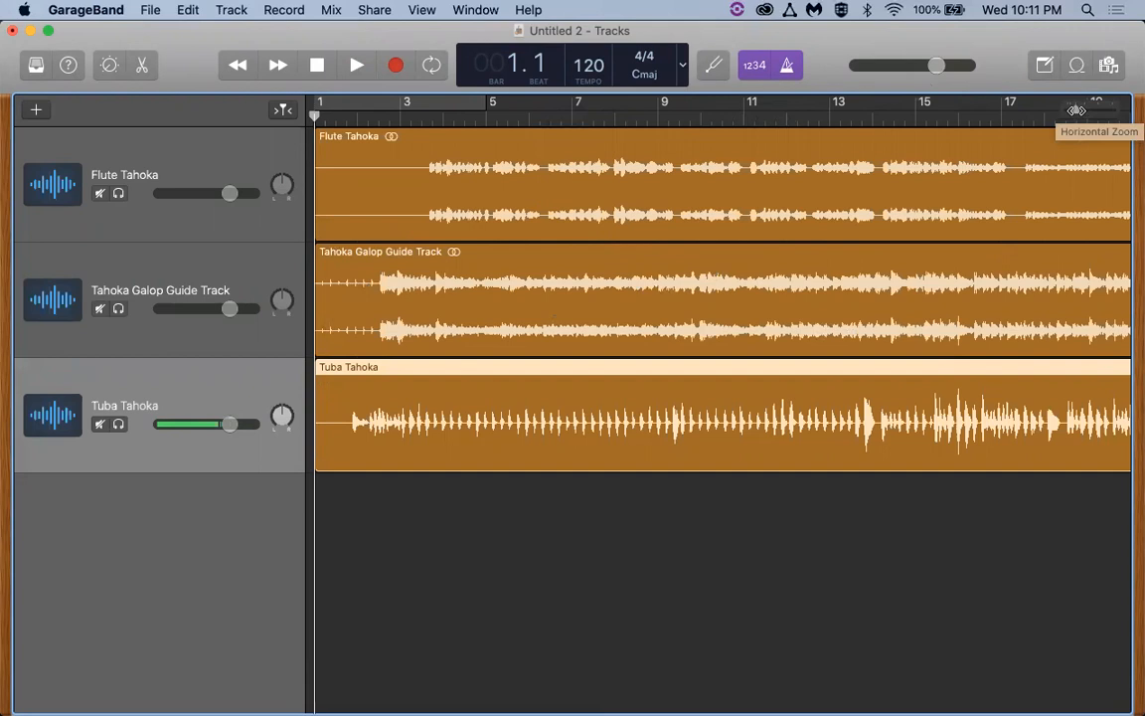
# - Move the flute region later, to about bar 2.3, so its first note lines up with the guide track's entrance
pyautogui.moveTo(1077, 110); pyautogui.dragTo(1087, 111)
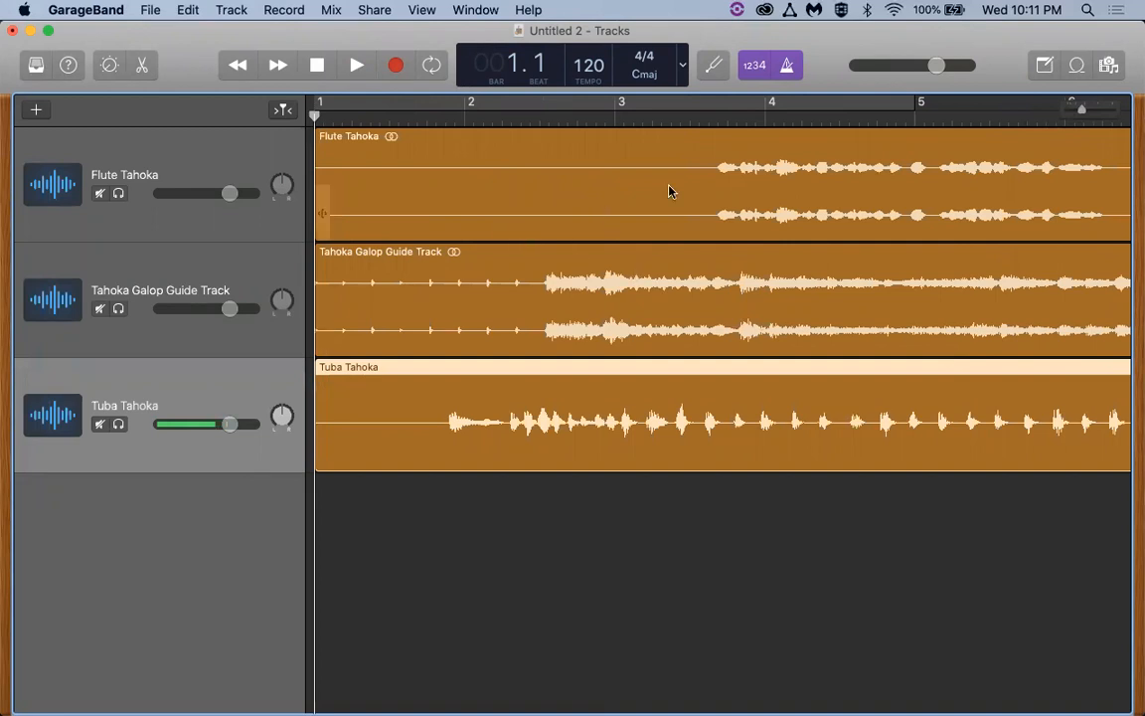
pyautogui.moveTo(1086, 115); pyautogui.dragTo(1087, 115)
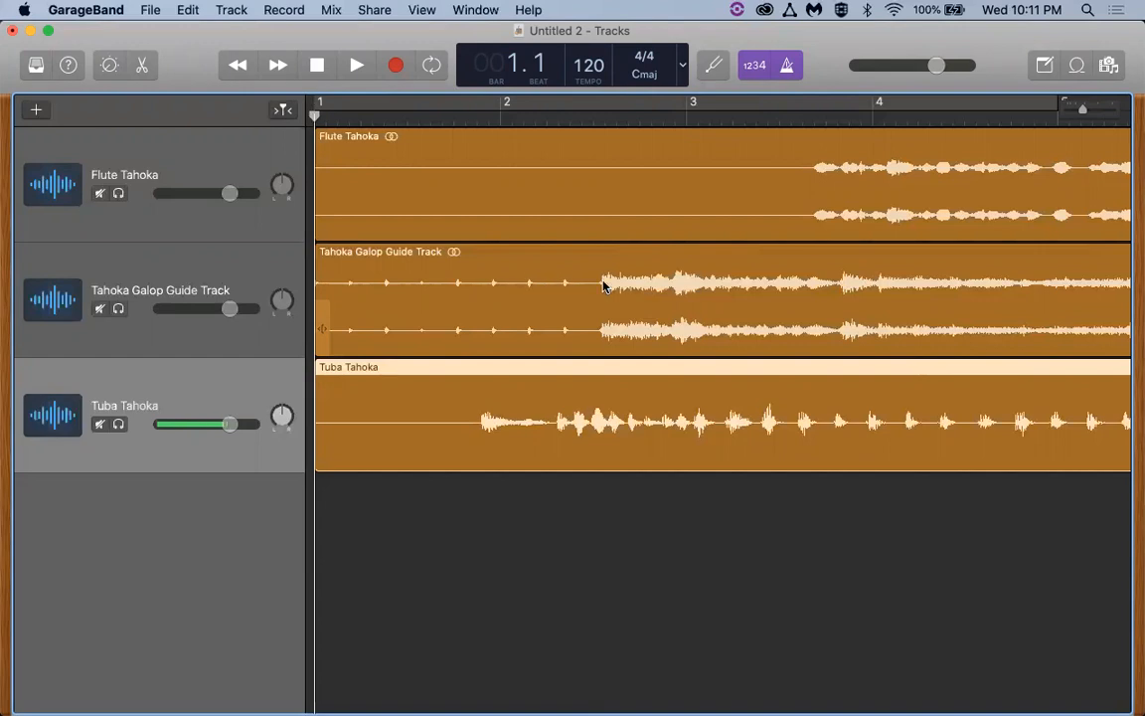
pyautogui.moveTo(323, 222); pyautogui.dragTo(626, 211)
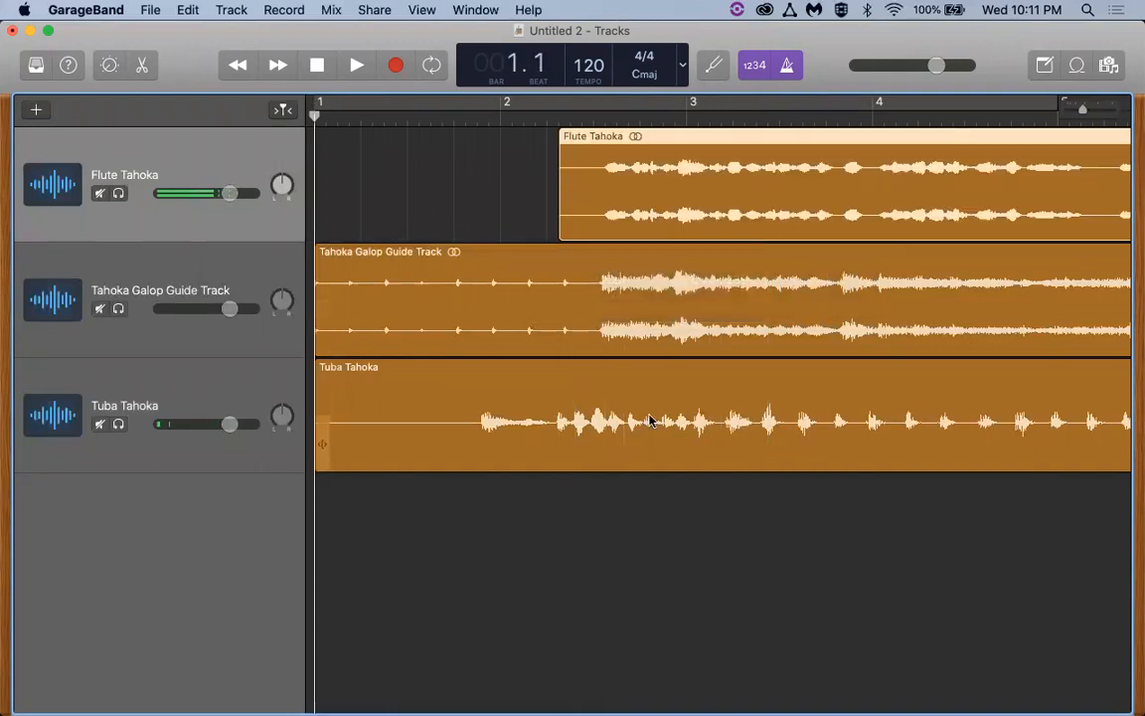
# - Move the tuba region later so its first note lines up with the guide's entrance, rechecking the flute region's alignment
pyautogui.moveTo(318, 439); pyautogui.dragTo(455, 439)
pyautogui.moveTo(535, 401); pyautogui.dragTo(670, 396)
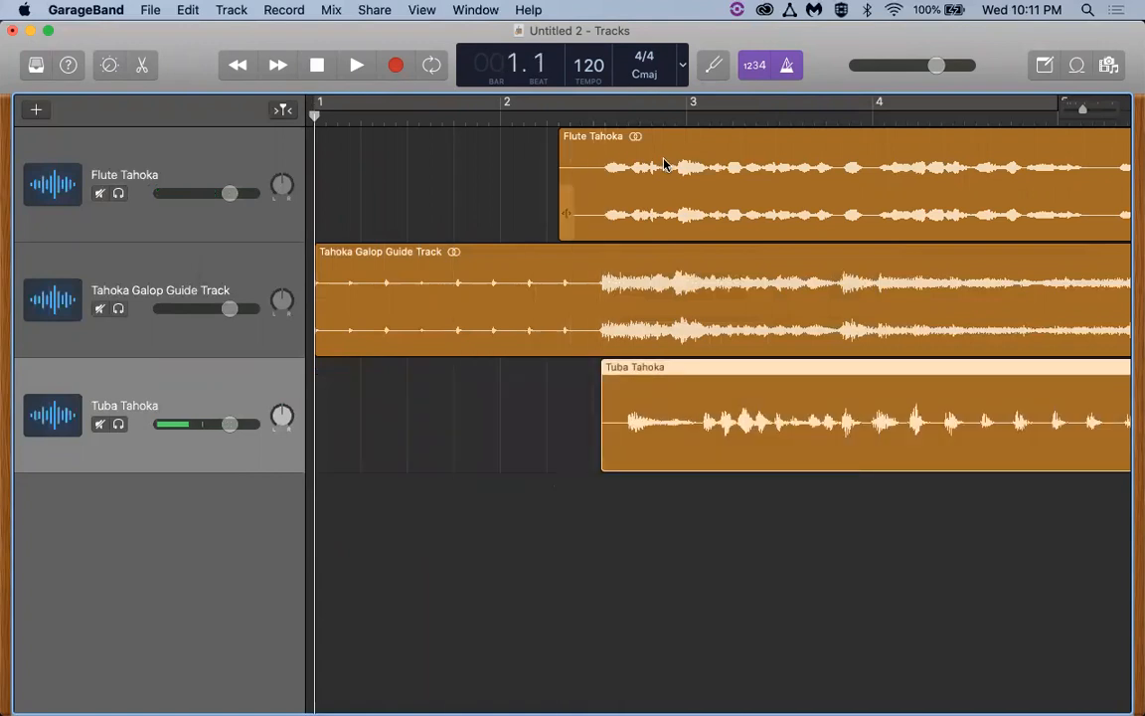
pyautogui.moveTo(672, 184); pyautogui.dragTo(664, 185)
pyautogui.moveTo(585, 195); pyautogui.dragTo(600, 192)
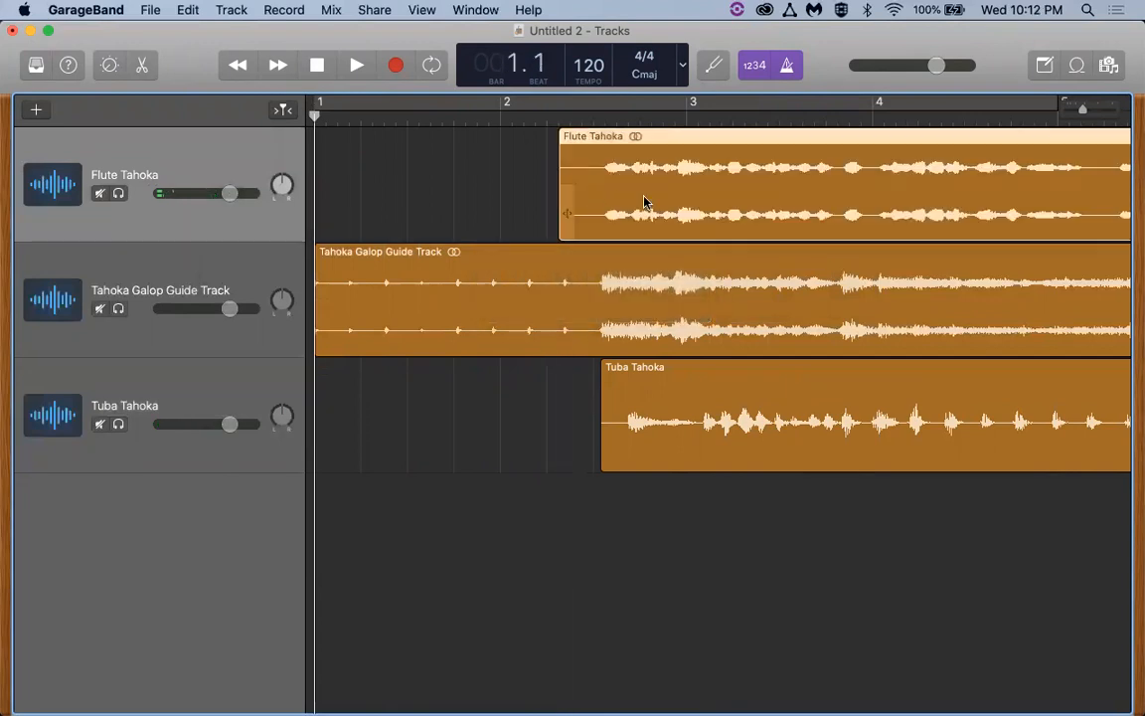
pyautogui.moveTo(639, 393); pyautogui.dragTo(615, 389)
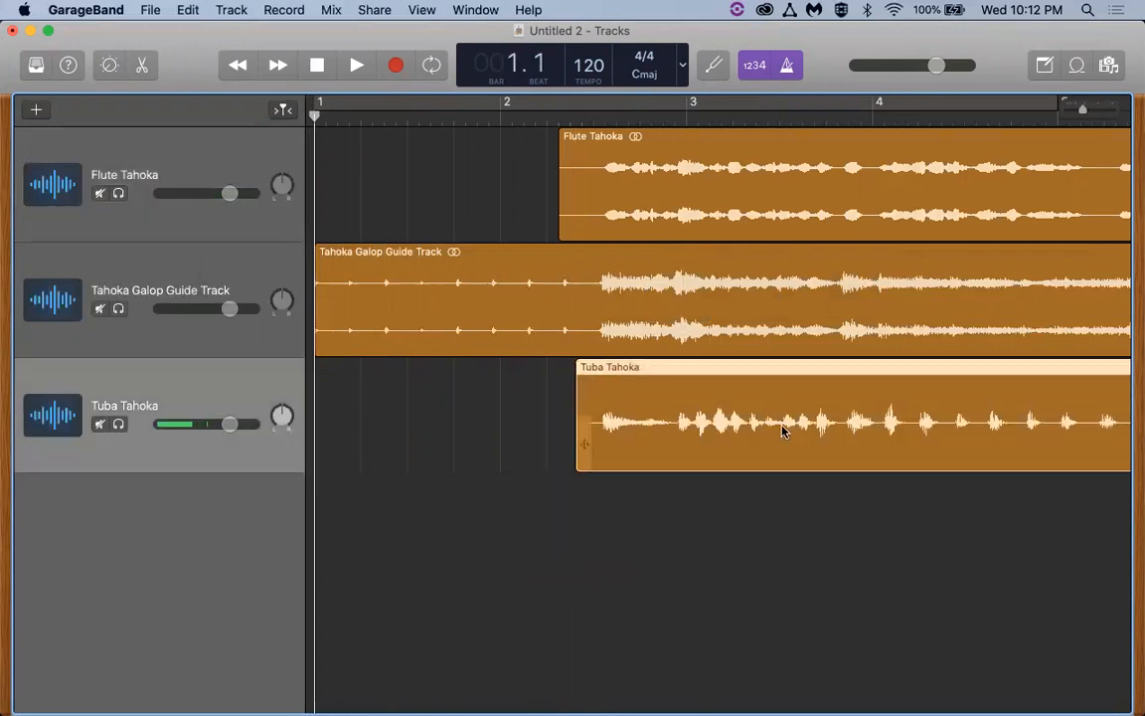
# - Play the tracks from the start, turn off the metronome and count-in, and stop playback
pyautogui.click(356, 65)
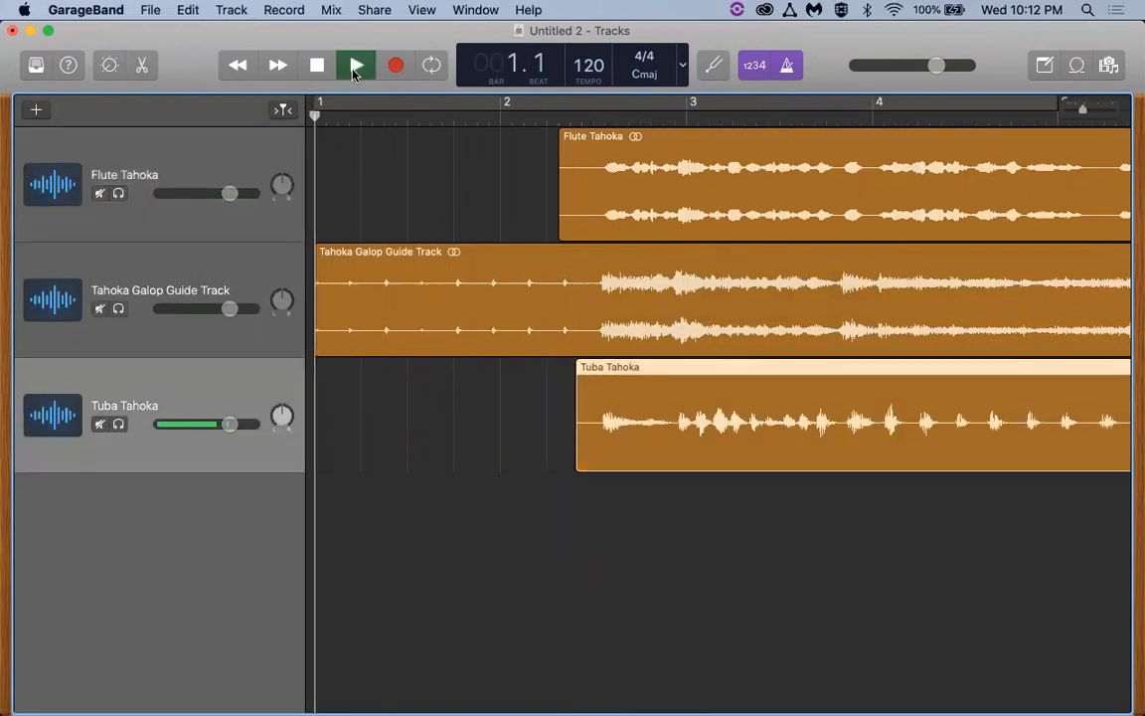
pyautogui.click(788, 67)
pyautogui.click(758, 67)
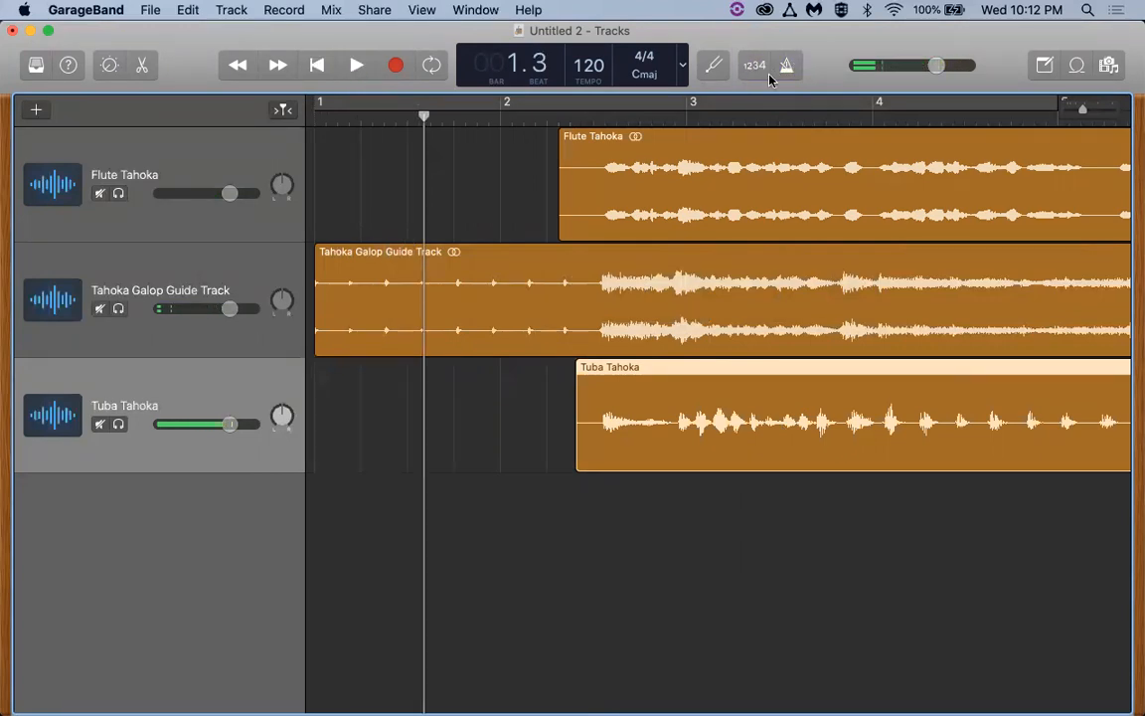
pyautogui.click(317, 66)
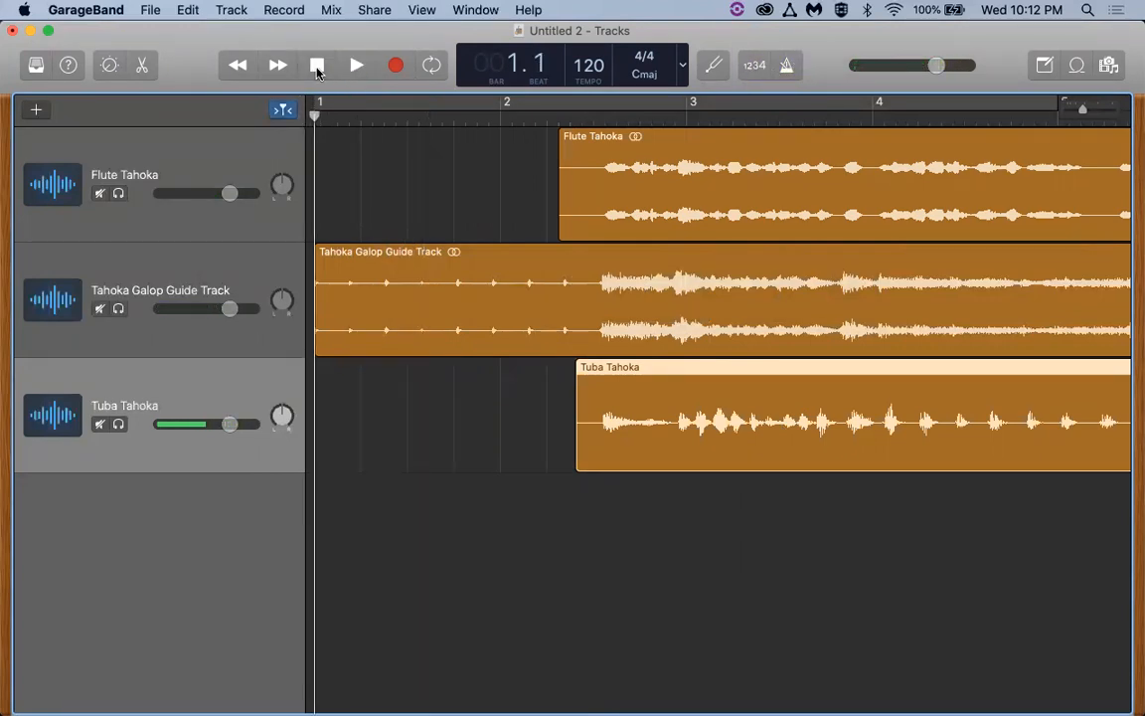
# - Play back the aligned tracks from the start to check their sync, and move the tuba region slightly earlier
pyautogui.click(358, 65)
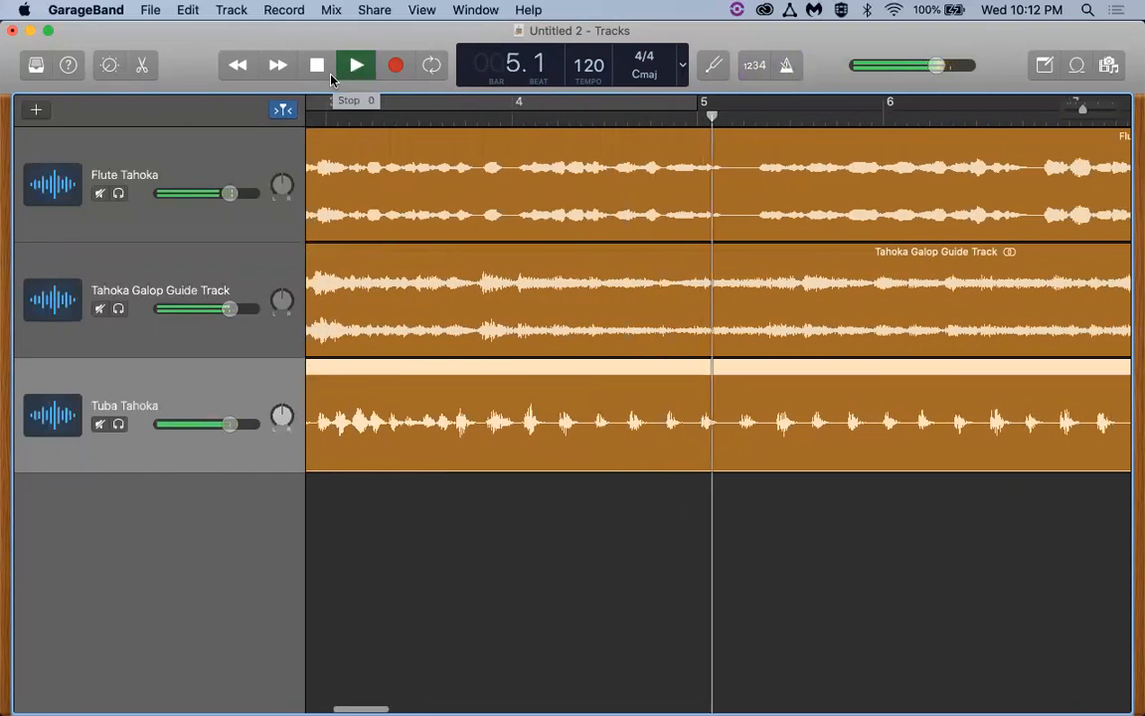
pyautogui.click(325, 76)
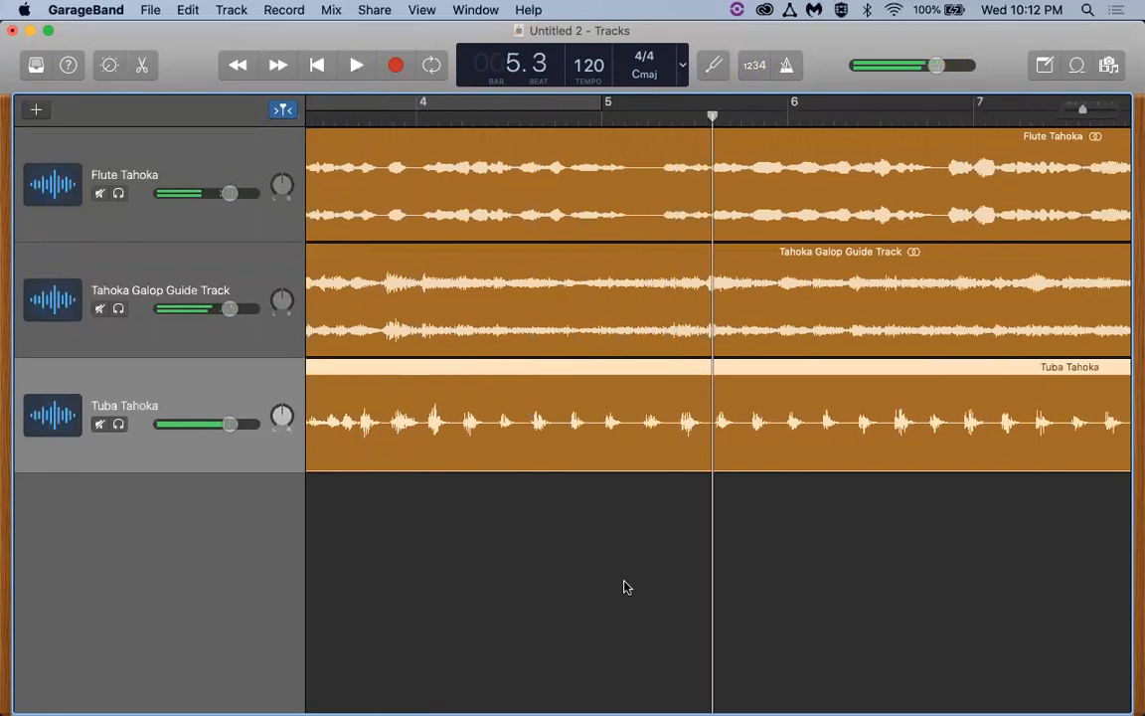
pyautogui.hscroll(-8, 631, 586)
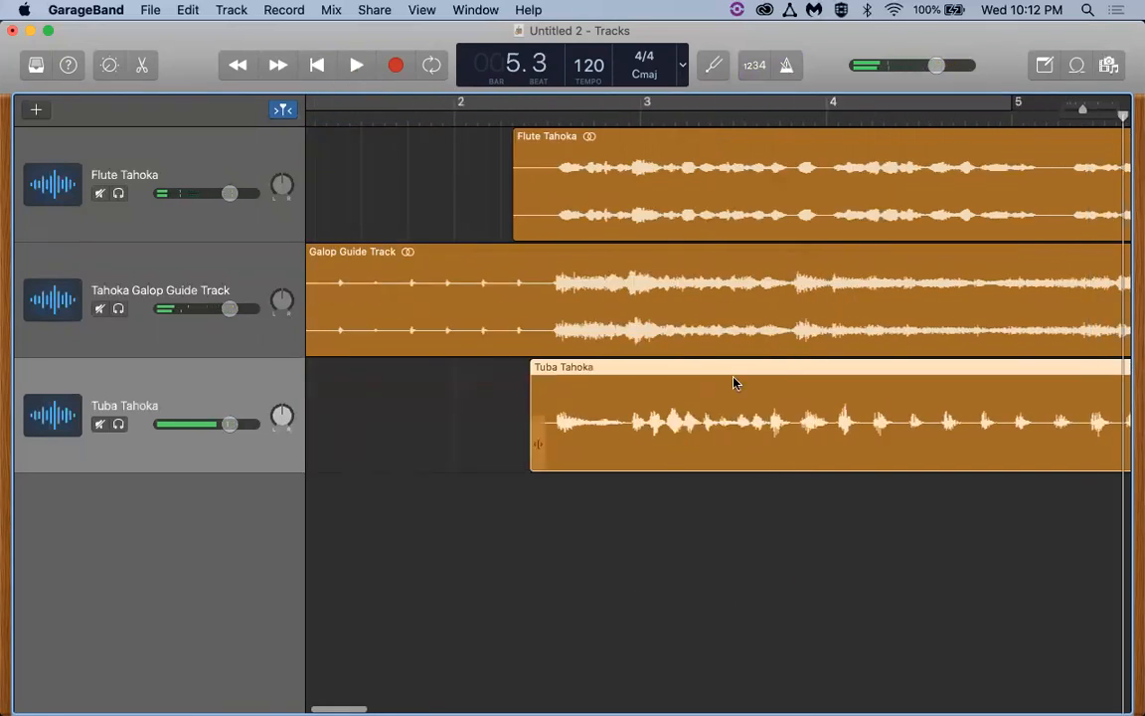
pyautogui.moveTo(736, 384); pyautogui.dragTo(722, 388)
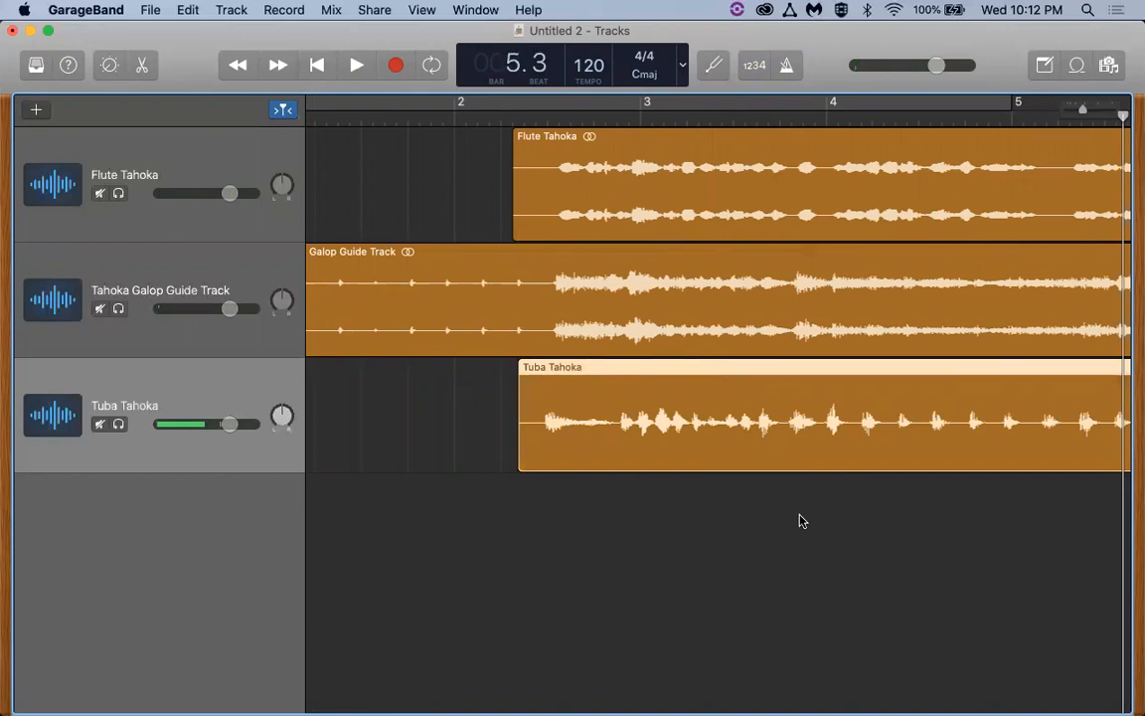
# - Split the tuba region at about bar 5 beat 2 and move the part after the split slightly earlier
pyautogui.hscroll(2, 803, 520)
pyautogui.hscroll(6, 802, 521)
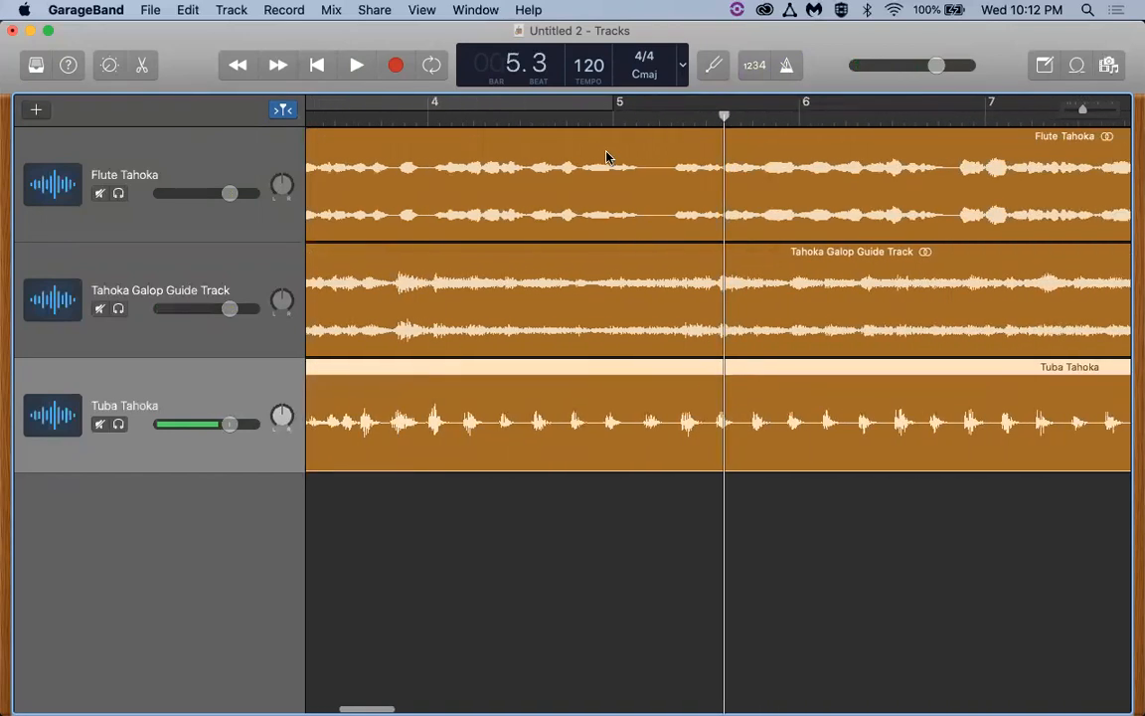
pyautogui.click(652, 114)
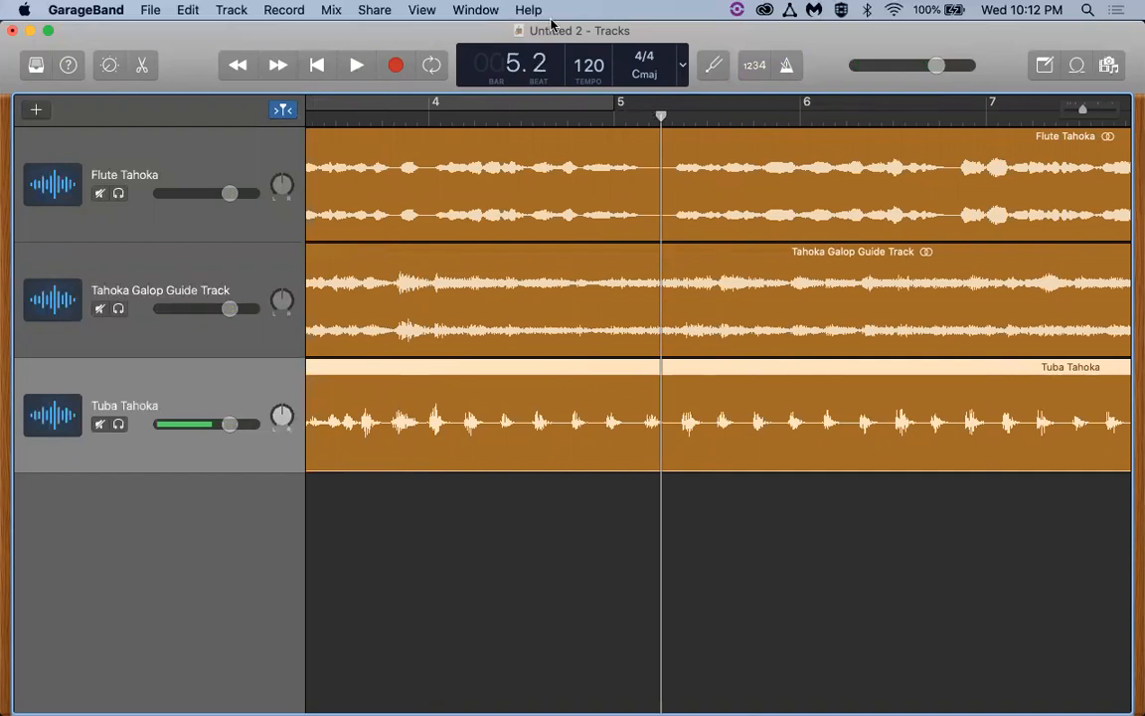
pyautogui.click(191, 11)
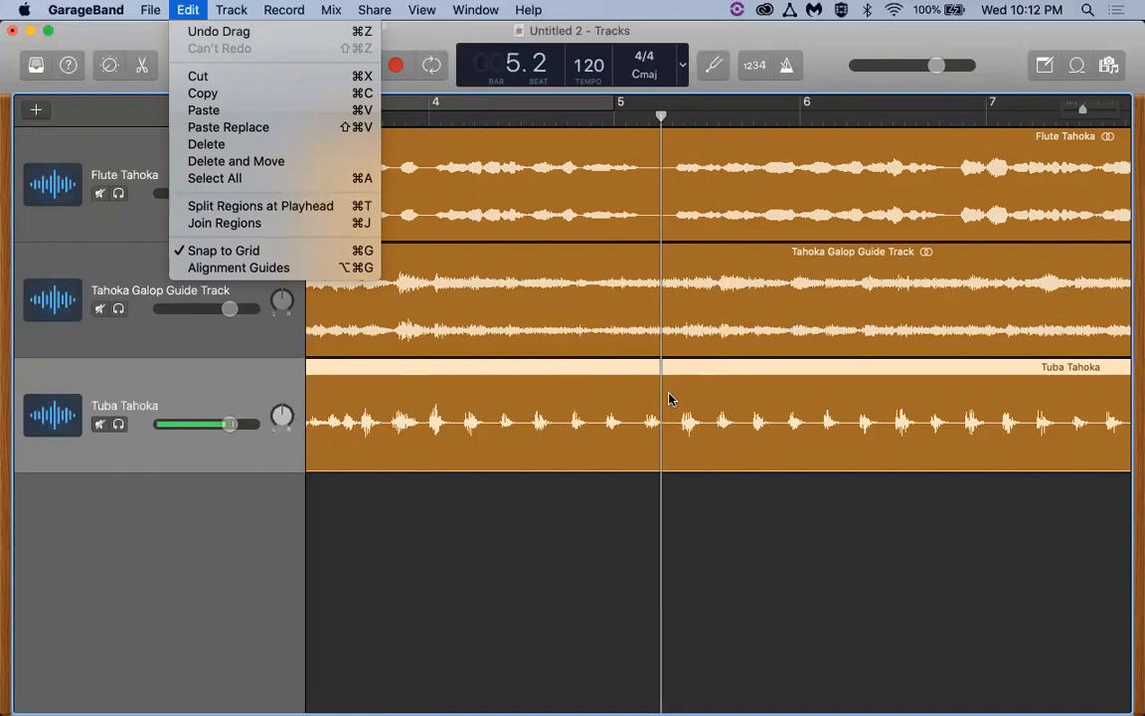
pyautogui.click(652, 415)
pyautogui.click(539, 286)
pyautogui.click(564, 372)
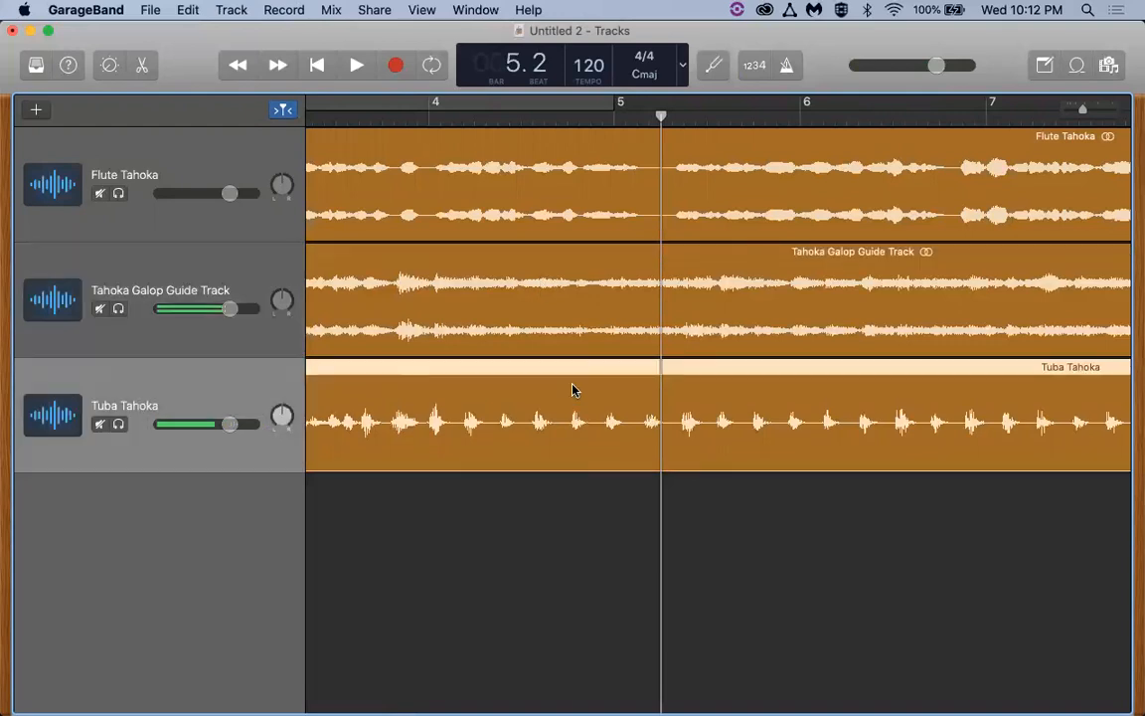
pyautogui.click(179, 10)
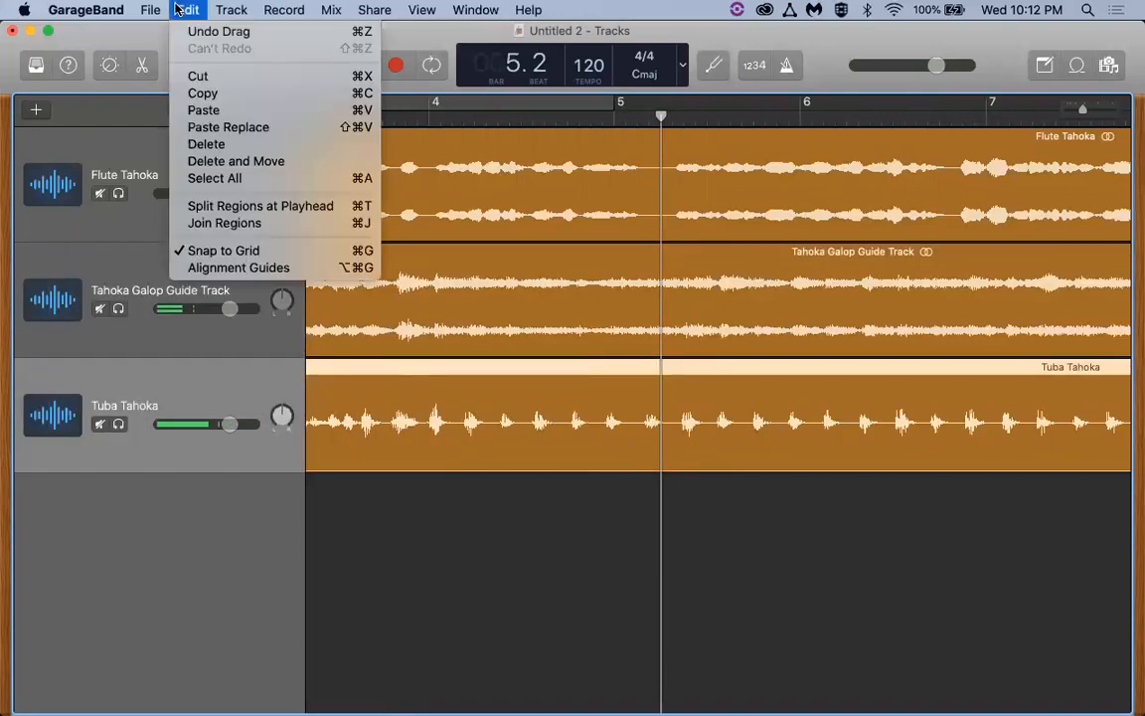
pyautogui.click(252, 207)
pyautogui.moveTo(666, 459); pyautogui.dragTo(617, 459)
pyautogui.moveTo(697, 402); pyautogui.dragTo(658, 403)
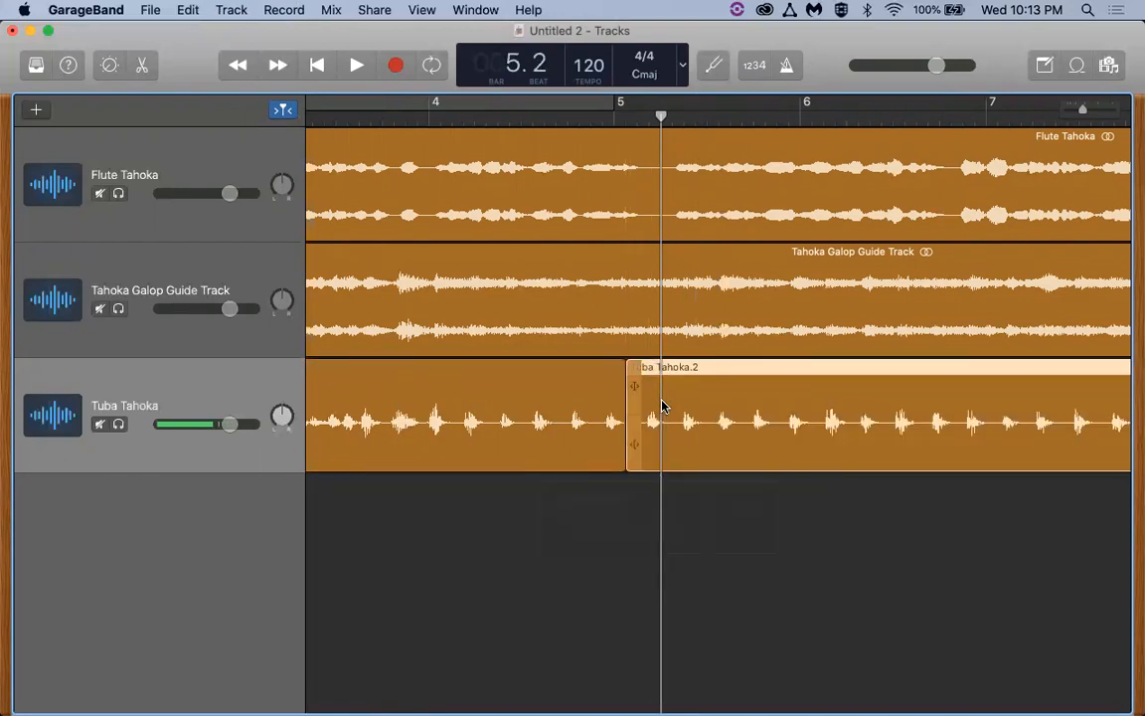
# - Split the second tuba part again just before the flute's re-entry after bar 5, and delete the short piece between the cuts
pyautogui.moveTo(661, 117); pyautogui.dragTo(672, 116)
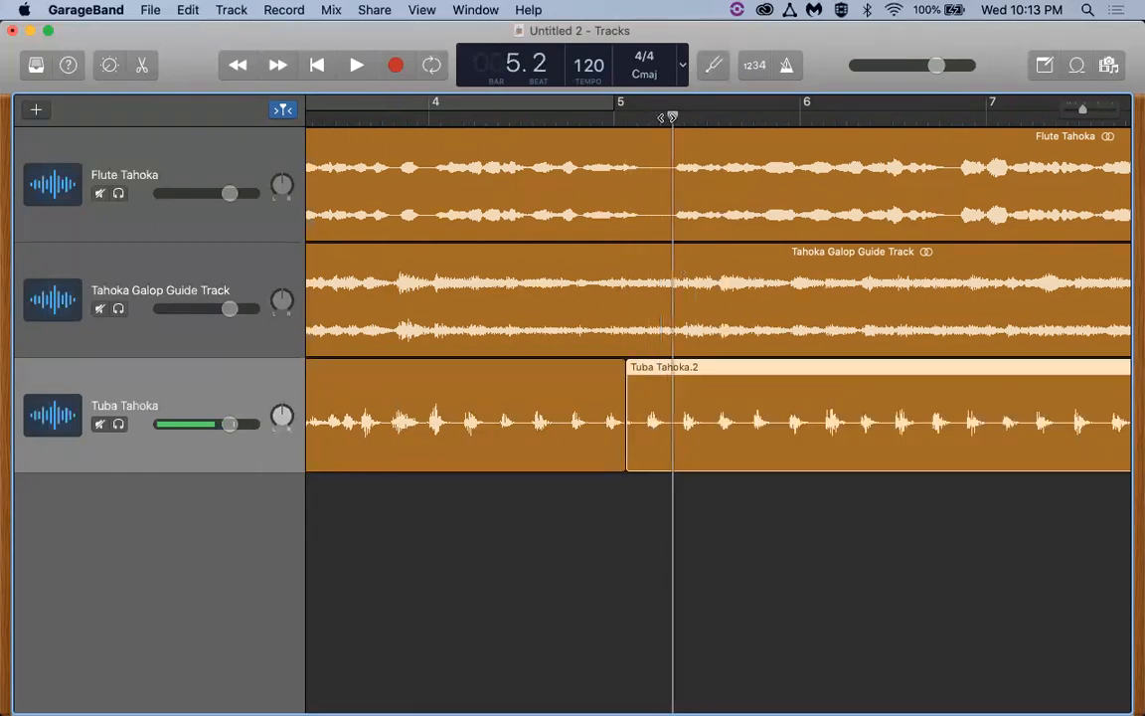
pyautogui.click(188, 10)
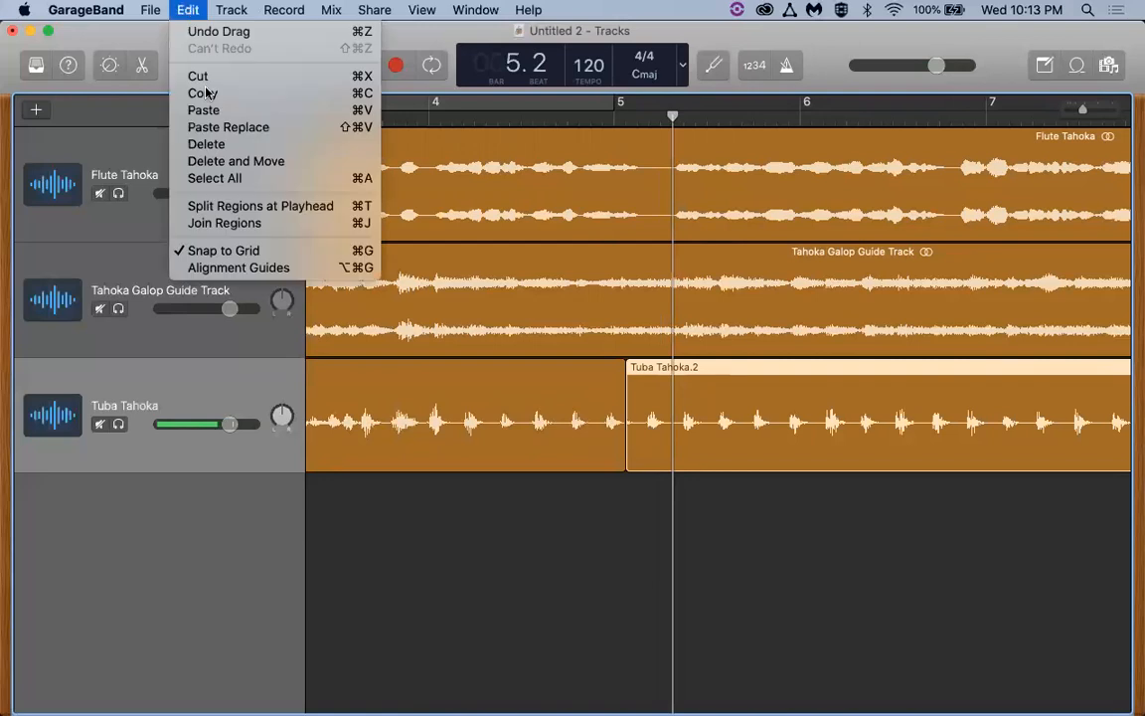
pyautogui.click(223, 206)
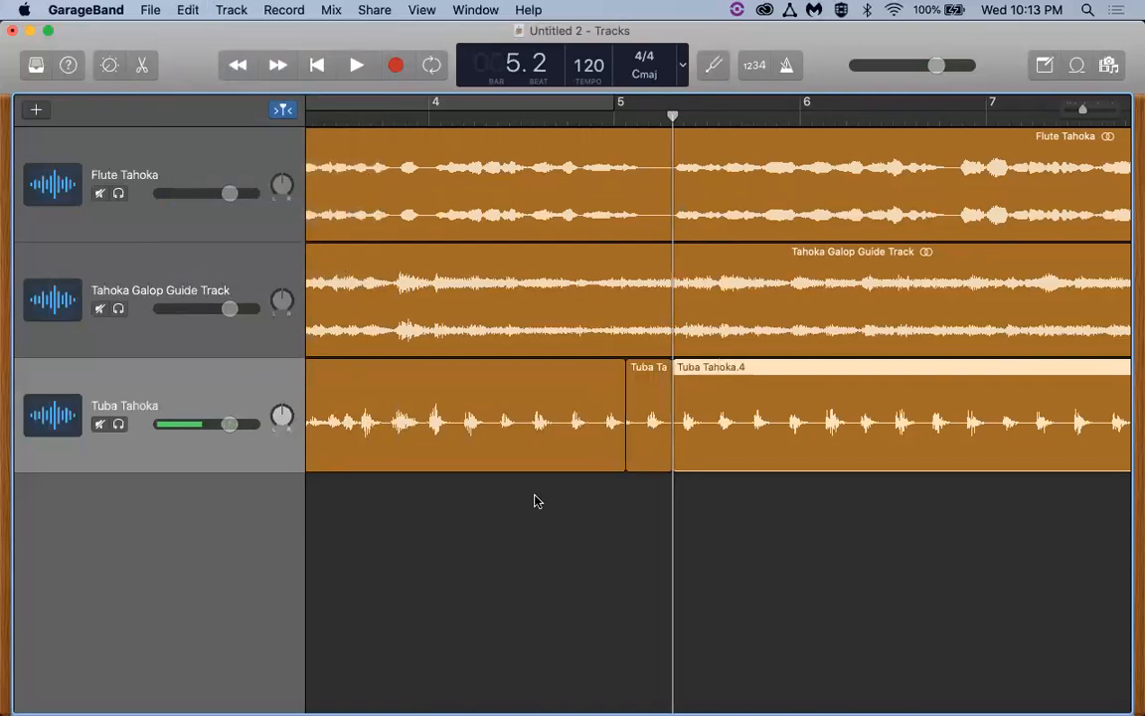
pyautogui.click(641, 397)
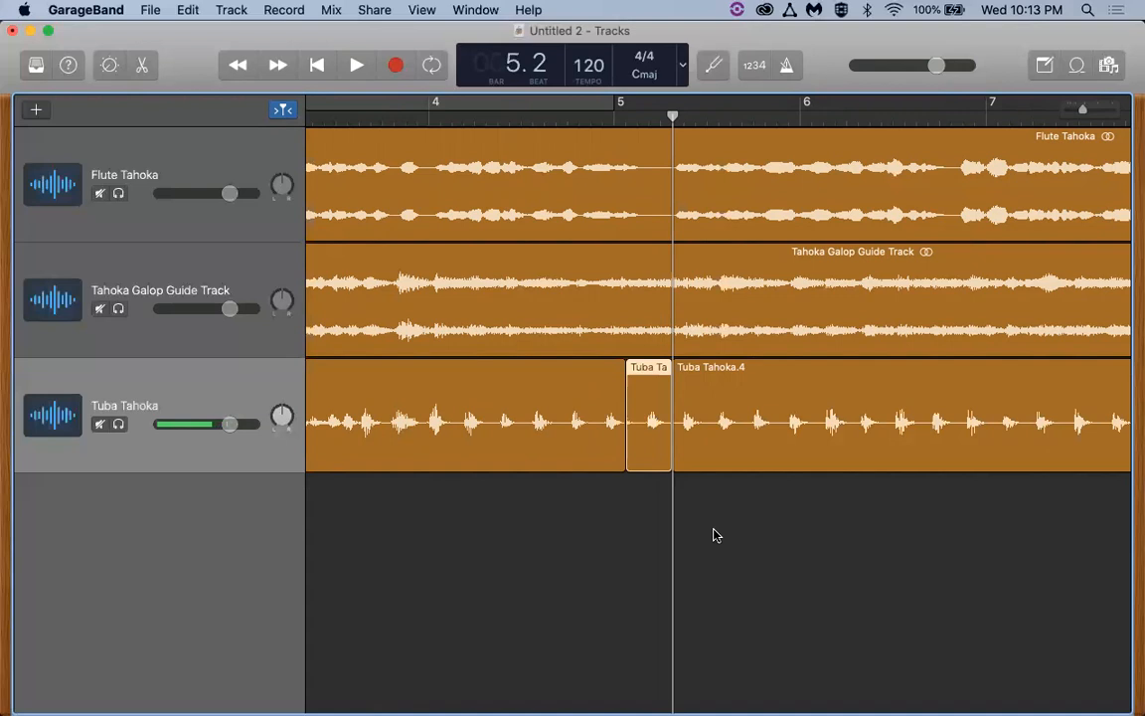
pyautogui.press('Delete')
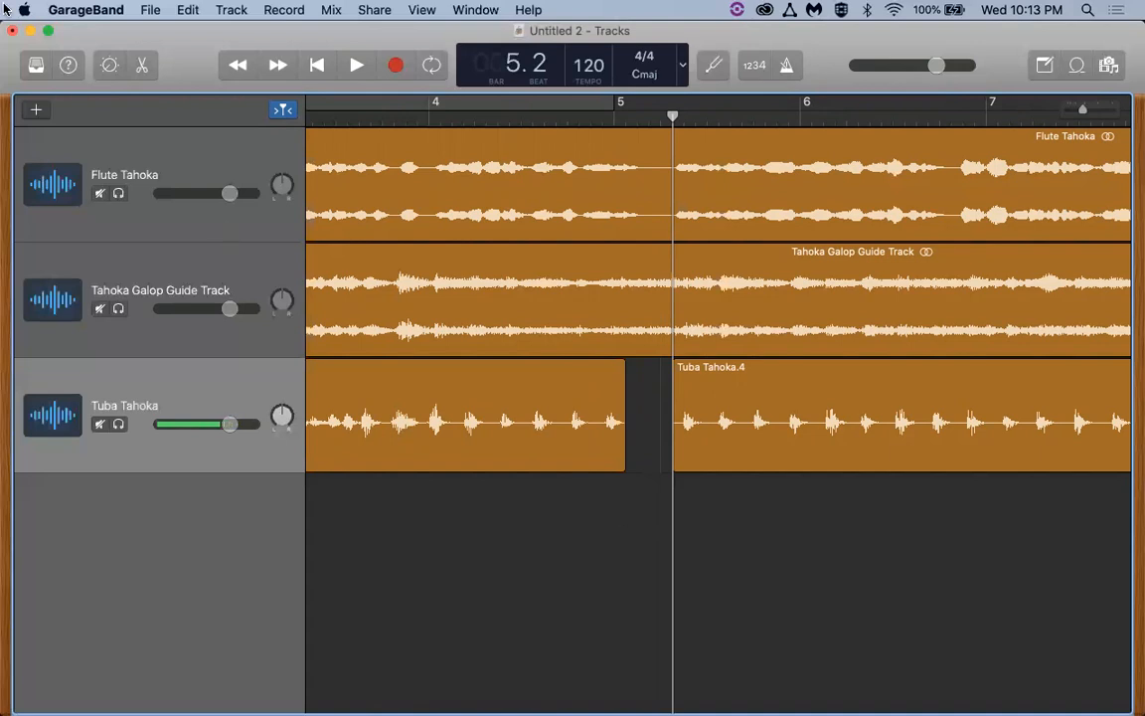
# - Close the project without saving, quit GarageBand, and close the Tahoka Galop Student Recordings folder window
pyautogui.click(12, 30)
pyautogui.click(511, 271)
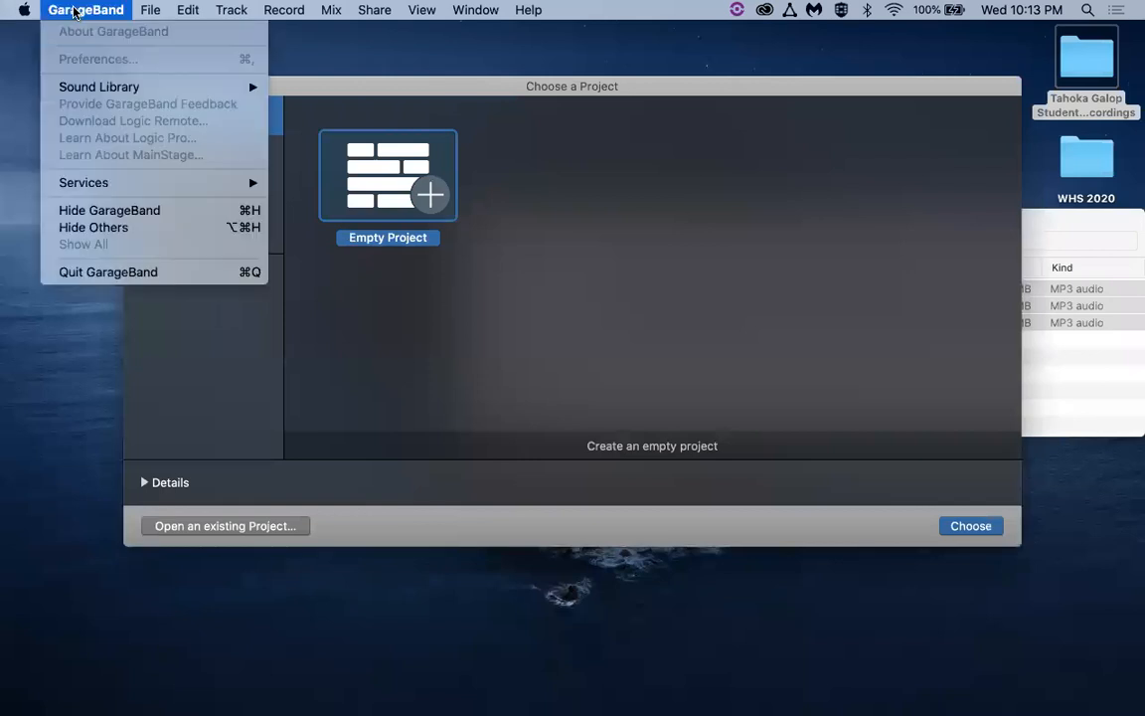
pyautogui.click(69, 10)
pyautogui.click(135, 273)
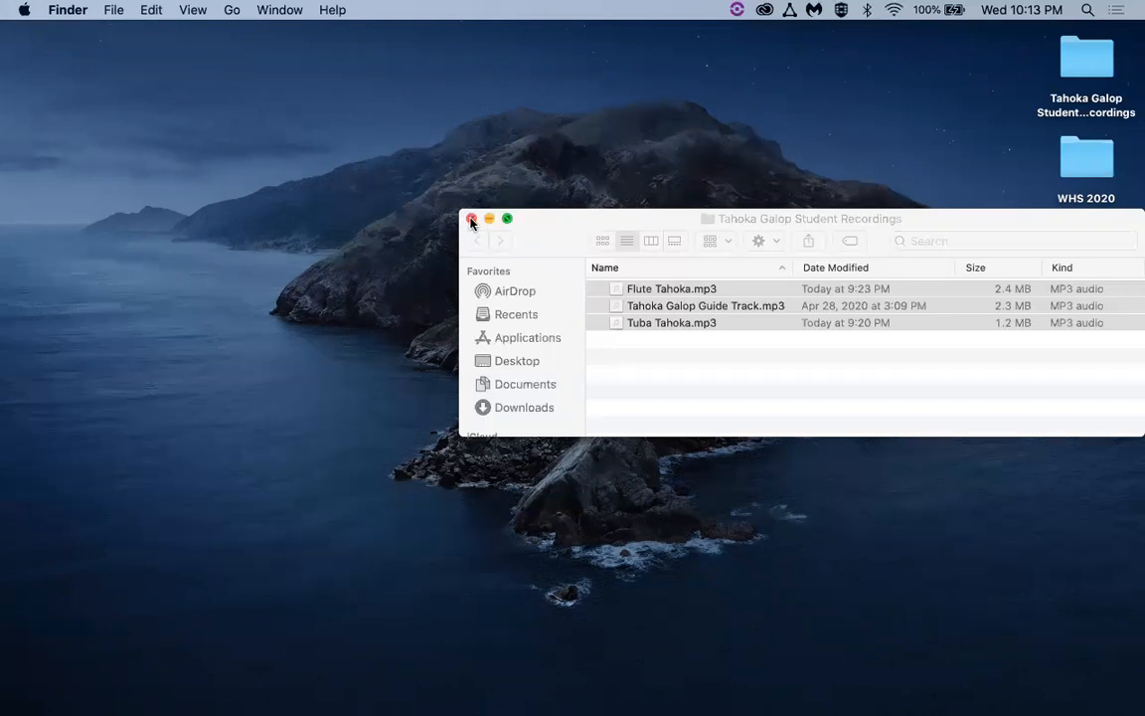
pyautogui.click(471, 219)
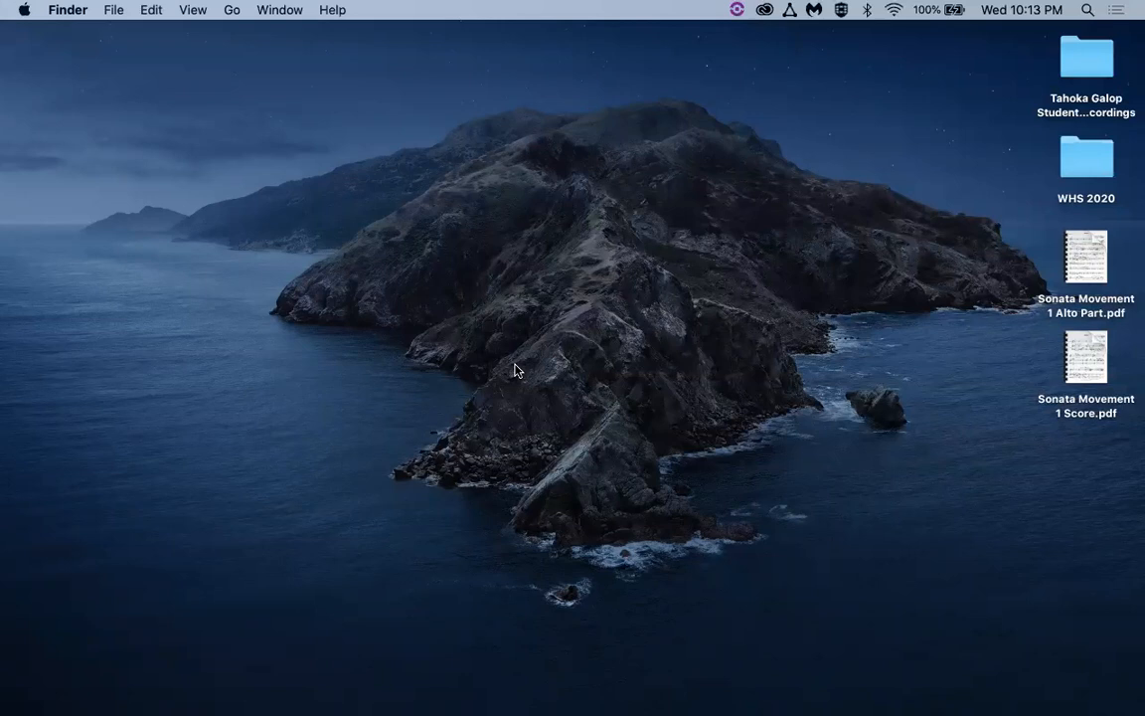
# - Switch to Logic Pro X and close the Ideas for Alto Sonata project without saving
pyautogui.moveTo(636, 697)
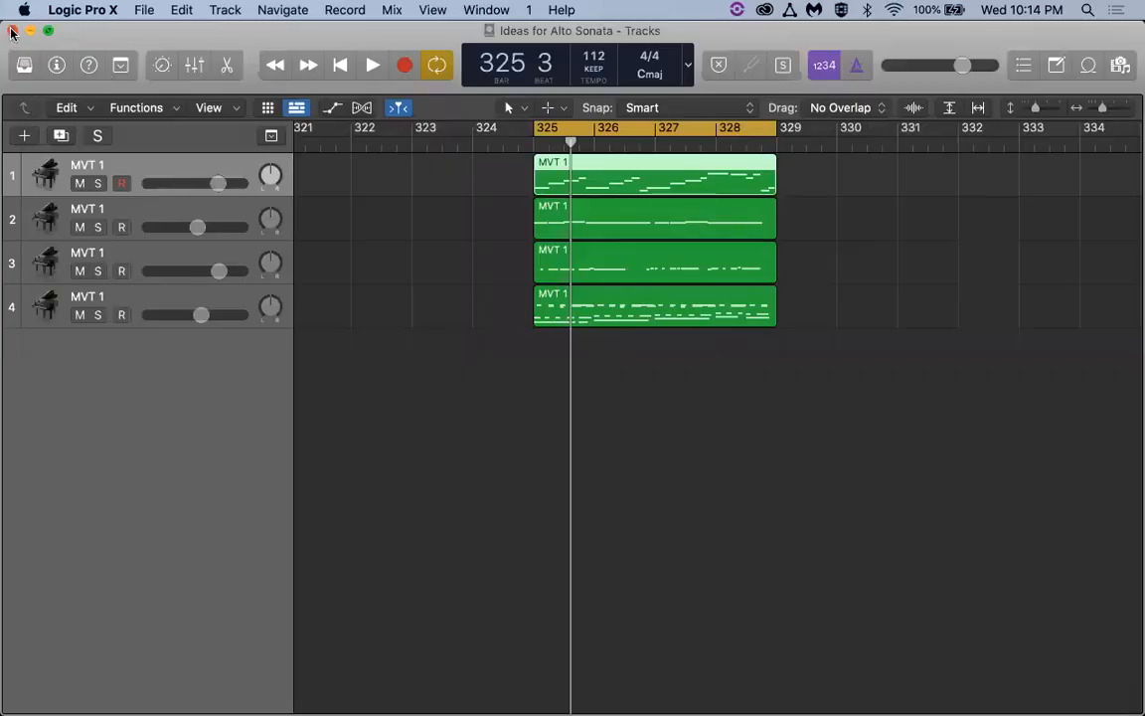
pyautogui.click(12, 31)
pyautogui.click(512, 270)
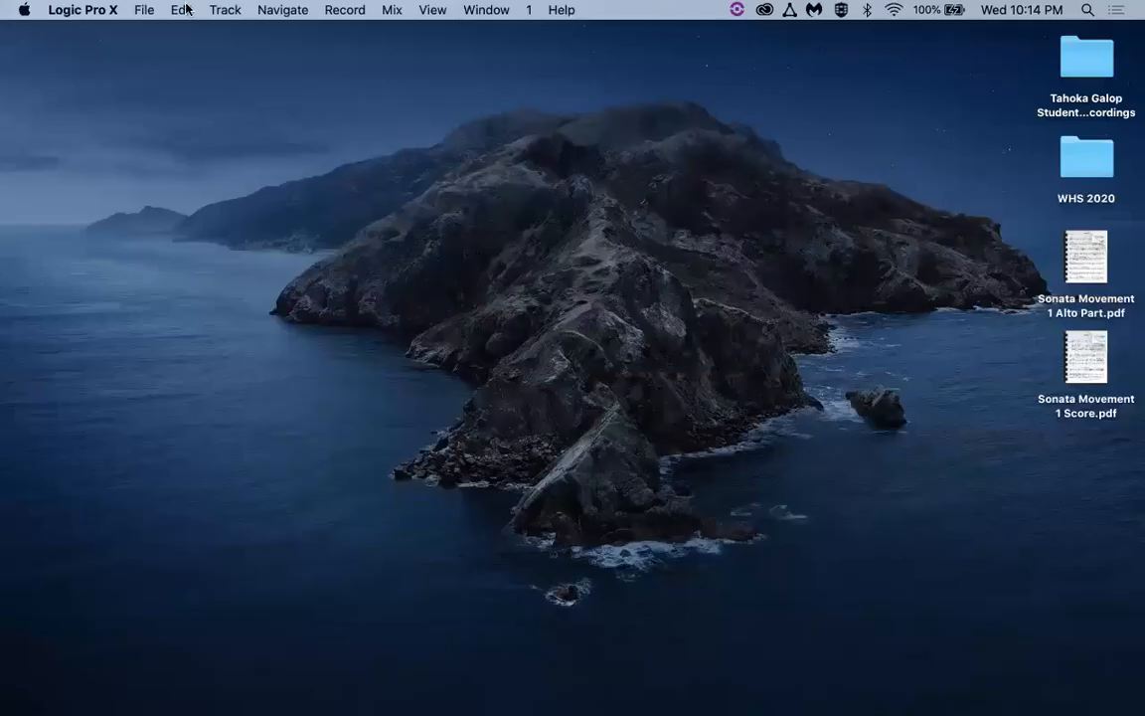
# - Start a new project with one audio track and hide the inspector
pyautogui.click(141, 10)
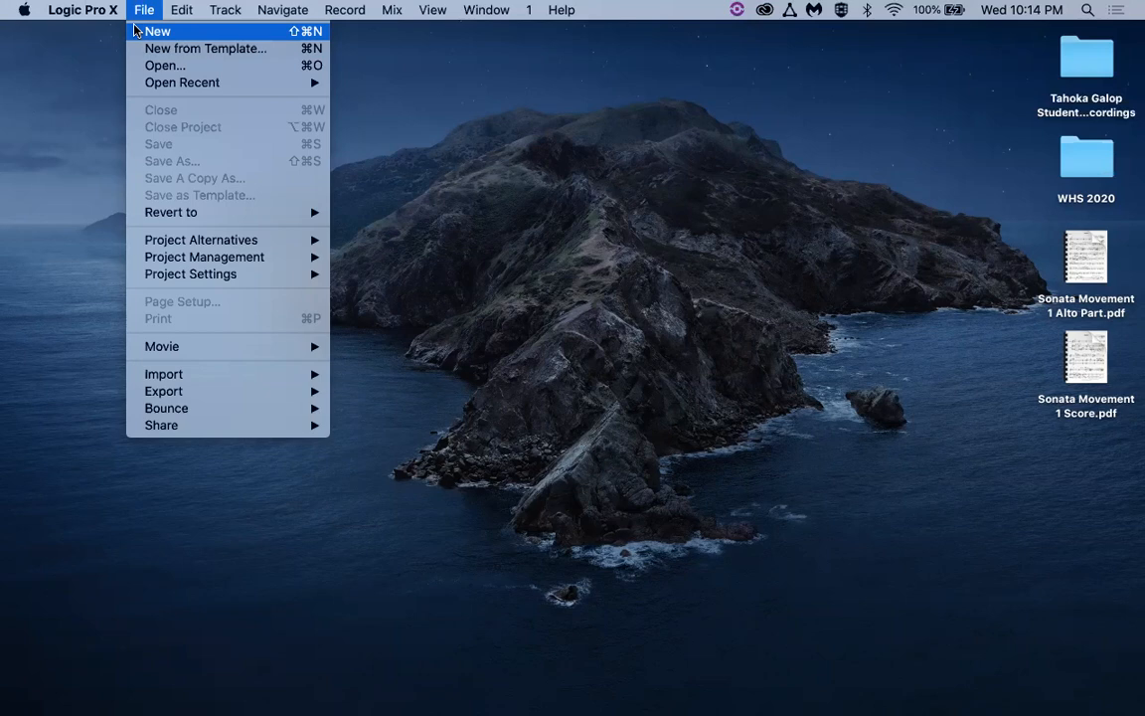
pyautogui.click(151, 33)
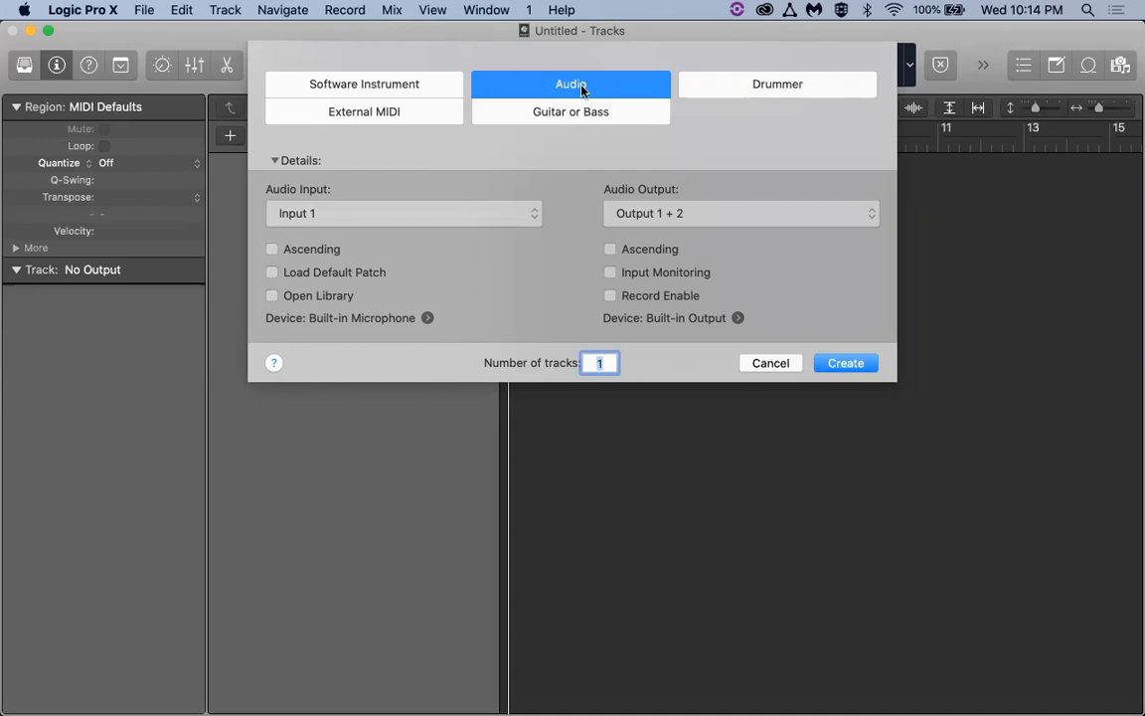
pyautogui.click(860, 366)
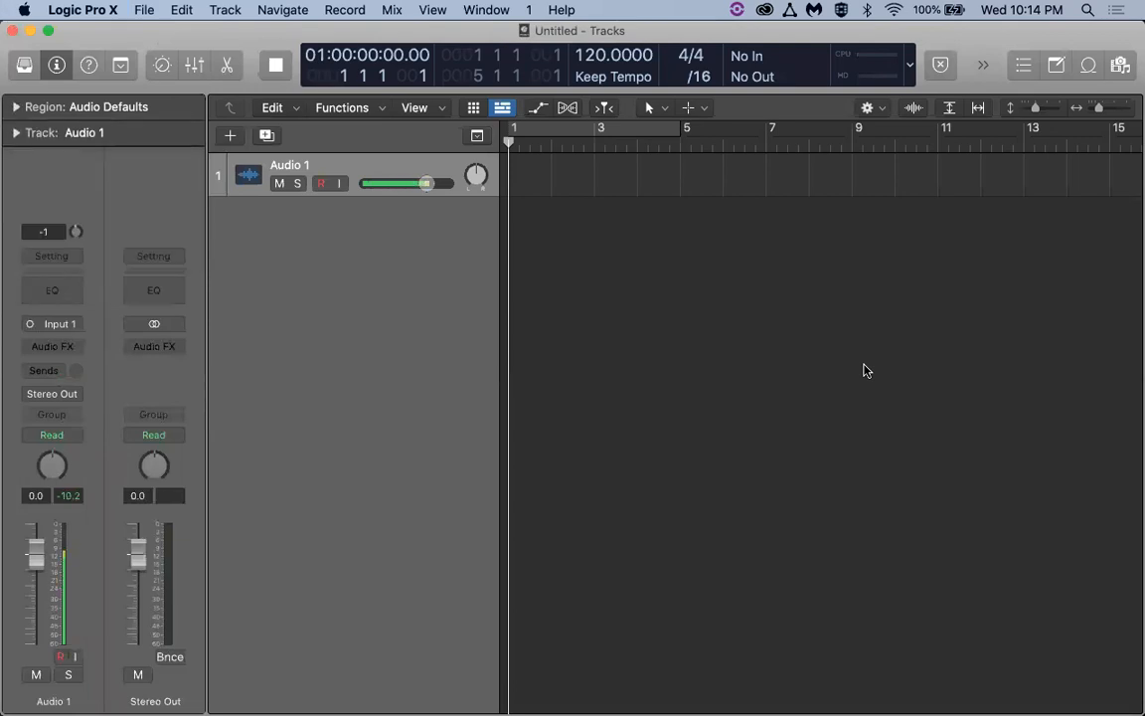
pyautogui.click(56, 67)
# - Move the project window aside to expose the desktop and open the Tahoka Galop Student Recordings folder
pyautogui.moveTo(986, 36); pyautogui.dragTo(943, 43)
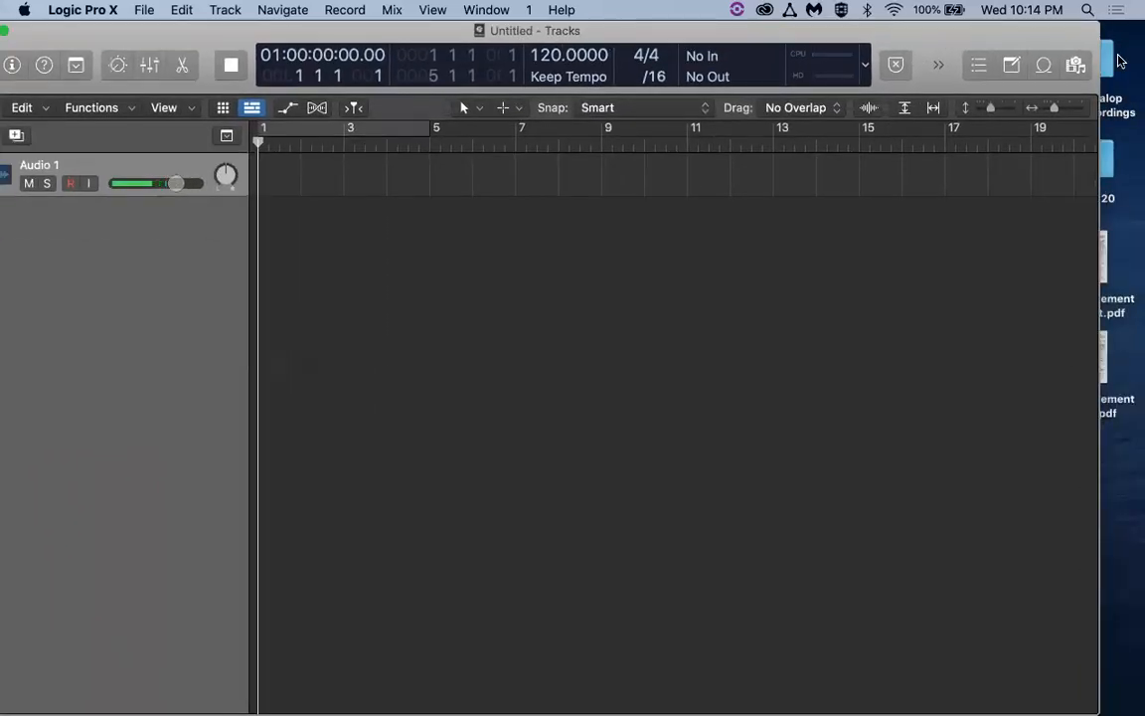
pyautogui.click(1112, 66)
pyautogui.doubleClick(1112, 66)
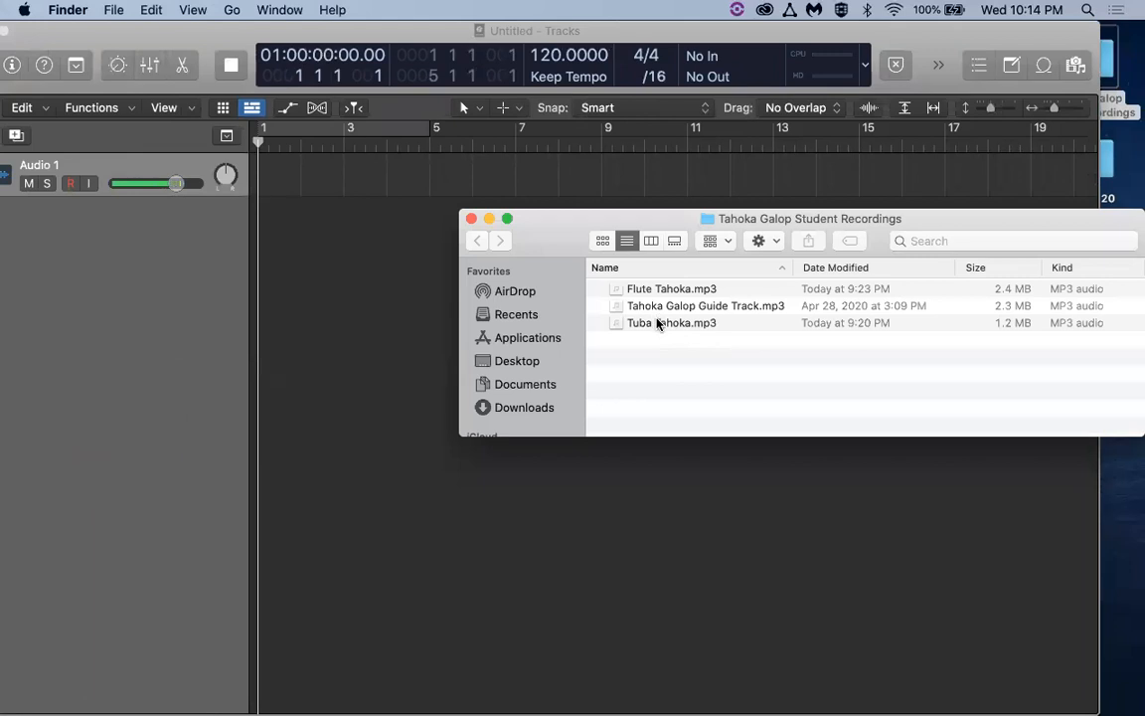
# - Import Flute Tahoka.mp3, Tahoka Galop Guide Track.mp3 and Tuba Tahoka.mp3 into the project on new tracks, starting at about bar 3 beat 4
pyautogui.click(663, 321)
pyautogui.keyDown('shift'); pyautogui.click(662, 306); pyautogui.keyUp('shift')
pyautogui.click(659, 288)
pyautogui.keyDown('shift'); pyautogui.click(661, 307); pyautogui.keyUp('shift')
pyautogui.keyDown('shift'); pyautogui.click(664, 323); pyautogui.keyUp('shift')
pyautogui.moveTo(636, 289); pyautogui.dragTo(371, 279)
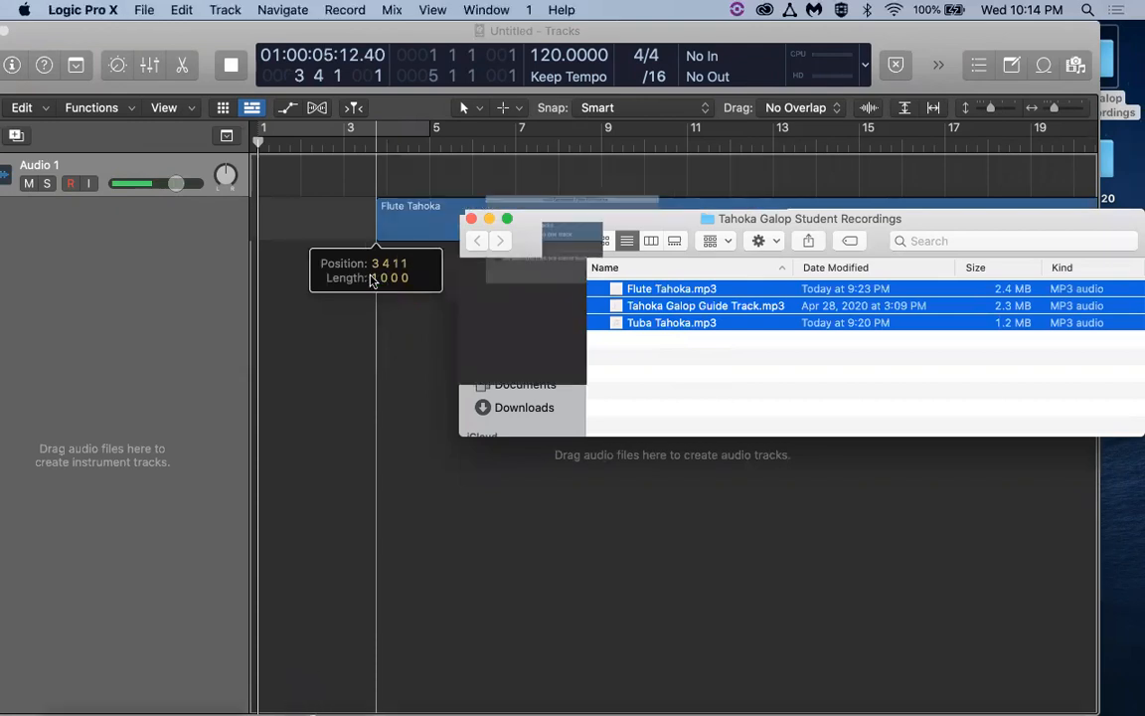
pyautogui.click(420, 191)
pyautogui.click(695, 306)
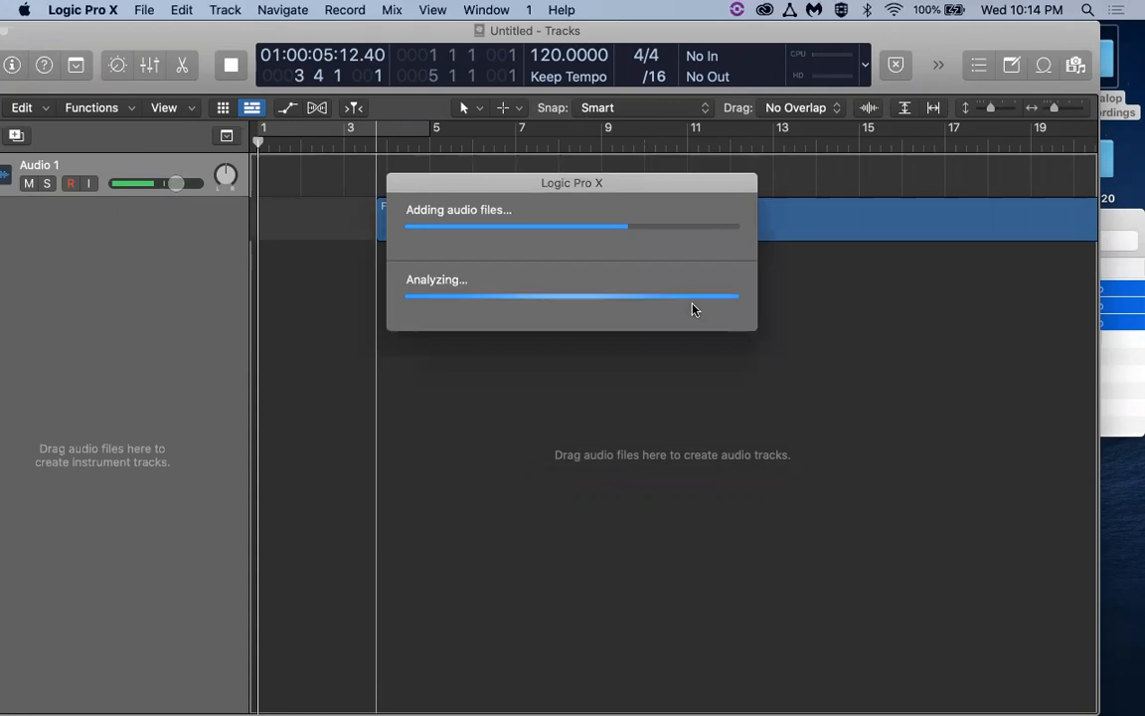
# - Delete the empty Audio 1 track and bring the track headers back into view on screen
pyautogui.click(109, 166)
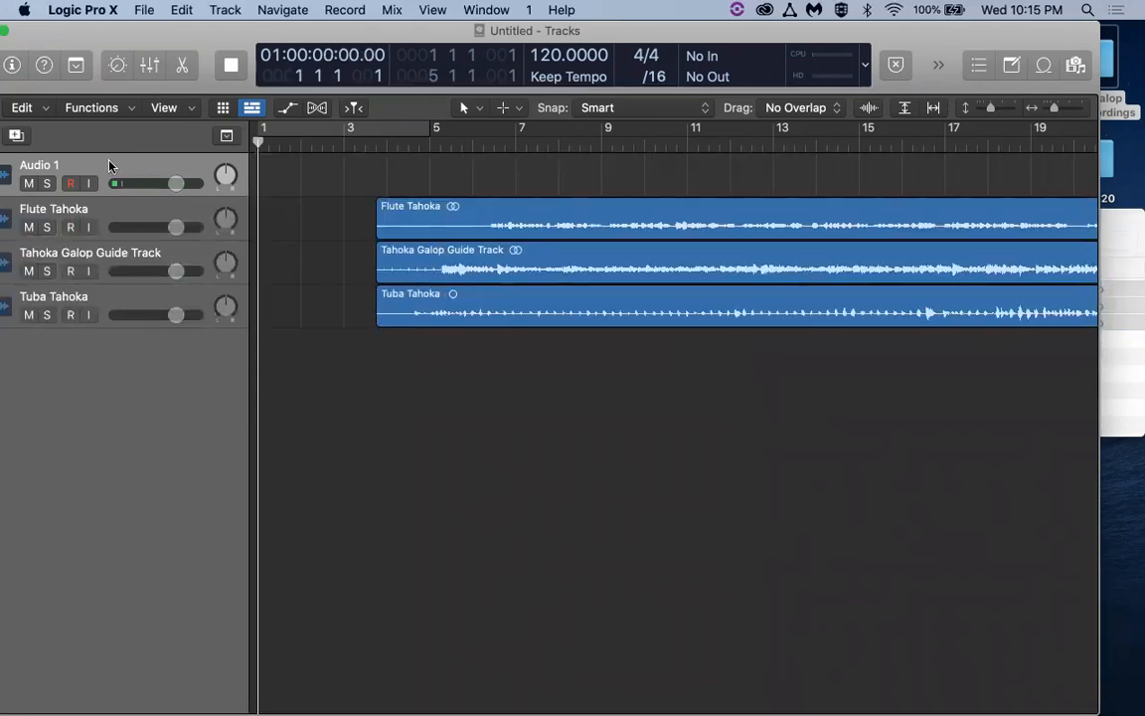
pyautogui.press('super+BackSpace')
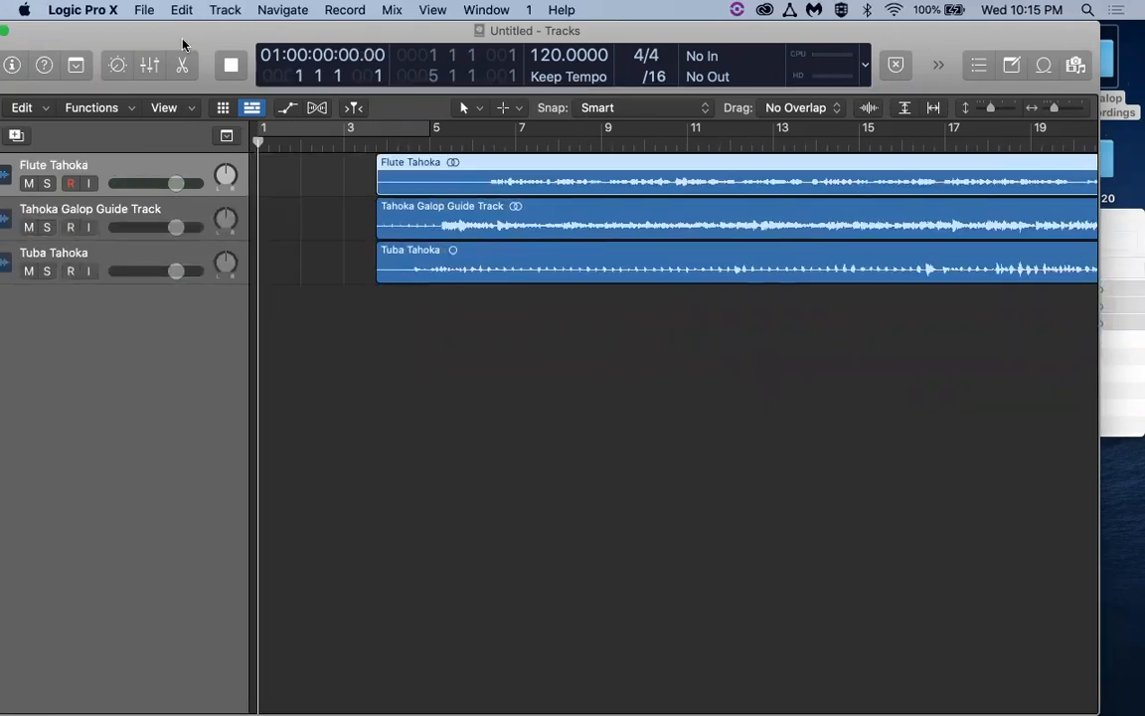
pyautogui.moveTo(228, 33); pyautogui.dragTo(307, 30)
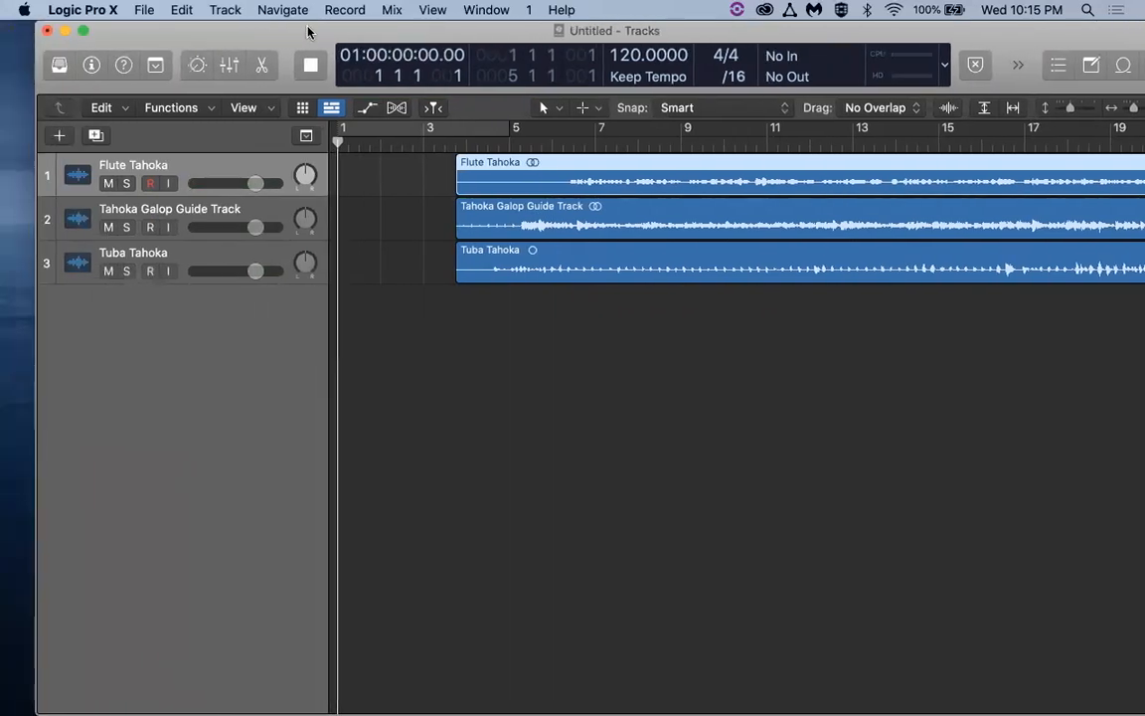
# - Select the flute, guide track and tuba regions together, move them to the start at bar 1, and realign the project window
pyautogui.click(170, 10)
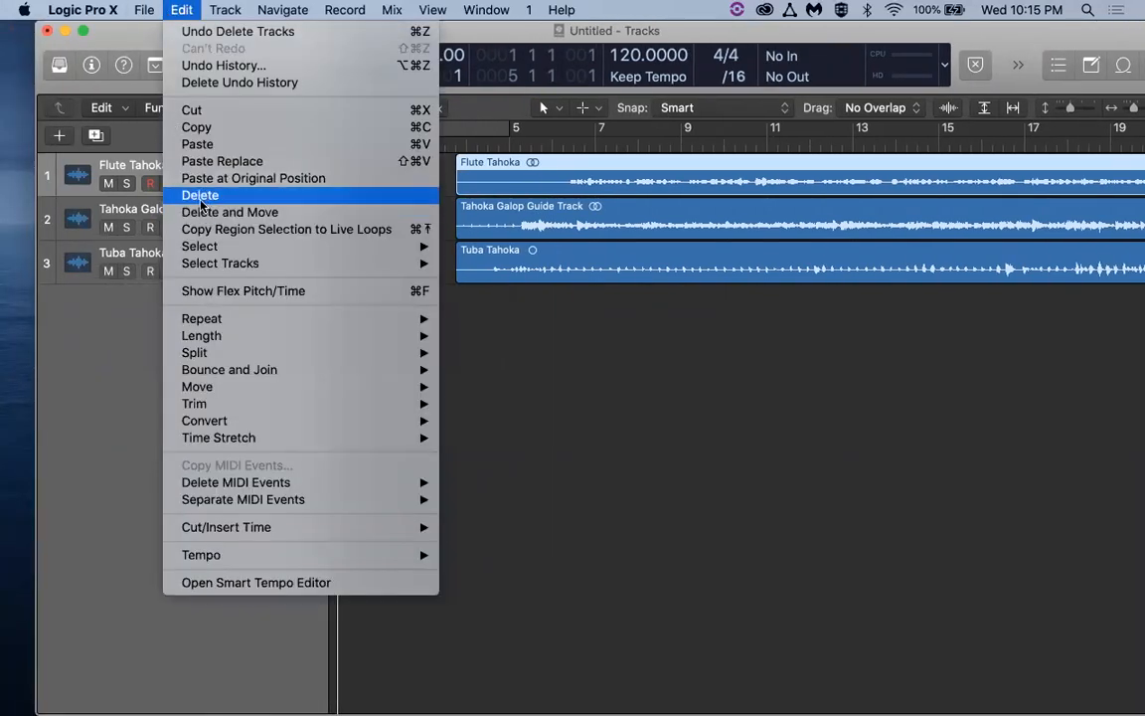
pyautogui.click(174, 7)
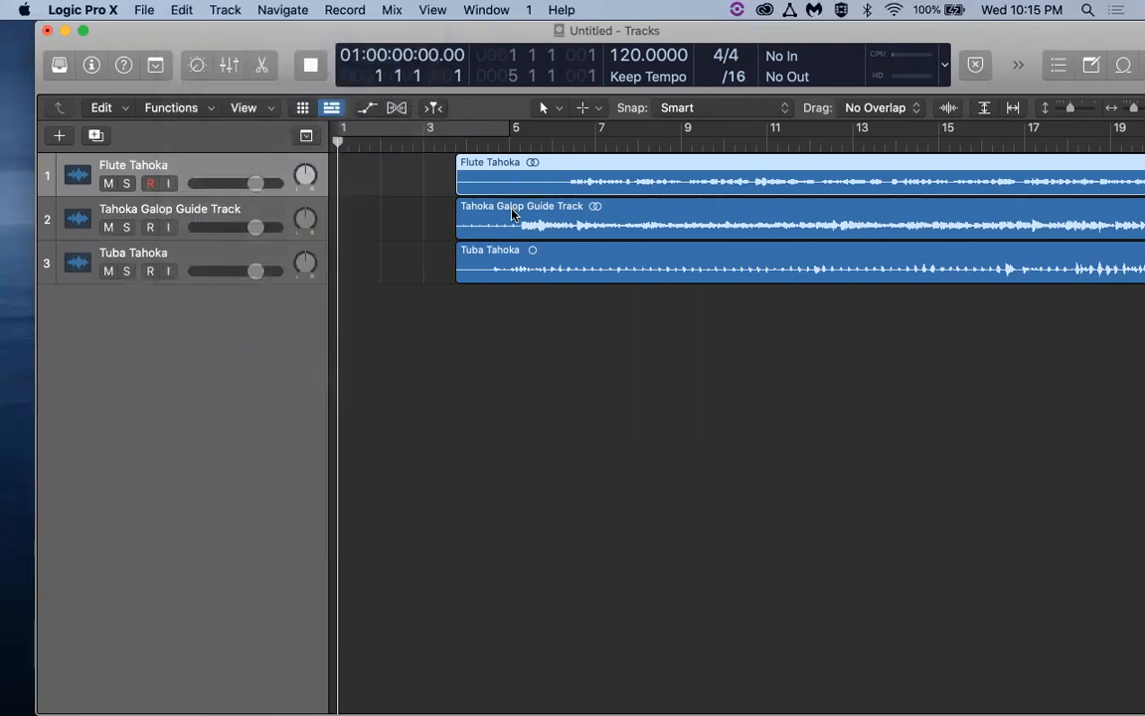
pyautogui.keyDown('shift'); pyautogui.click(499, 277); pyautogui.keyUp('shift')
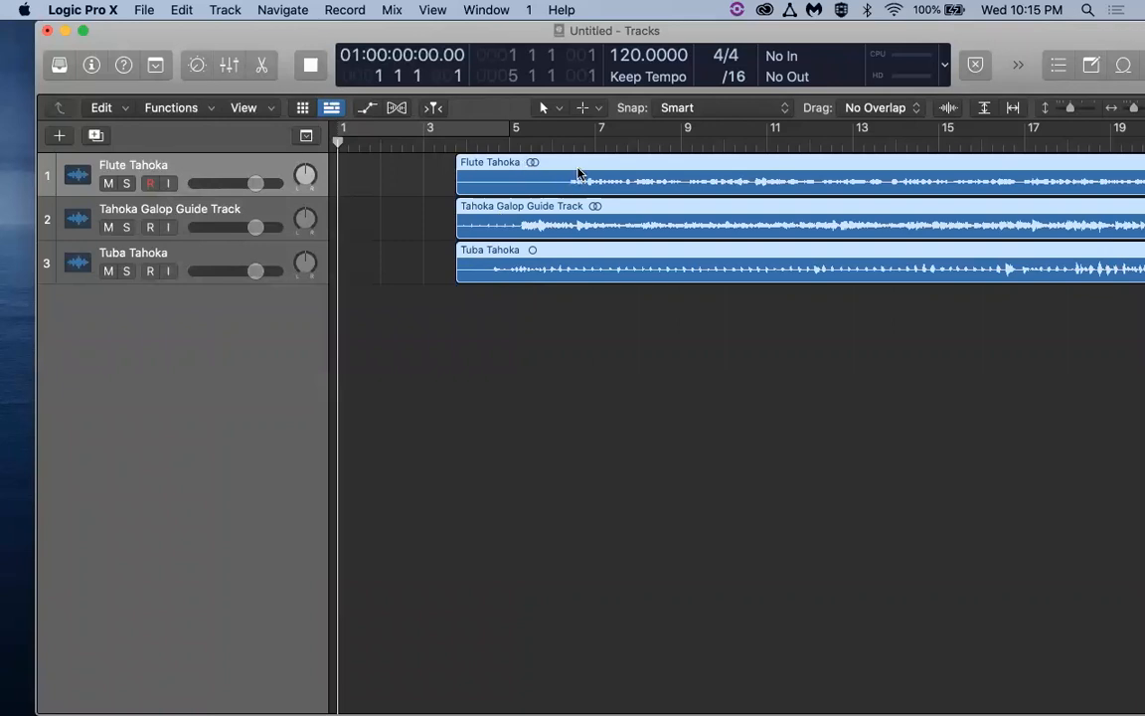
pyautogui.moveTo(564, 175); pyautogui.dragTo(447, 175)
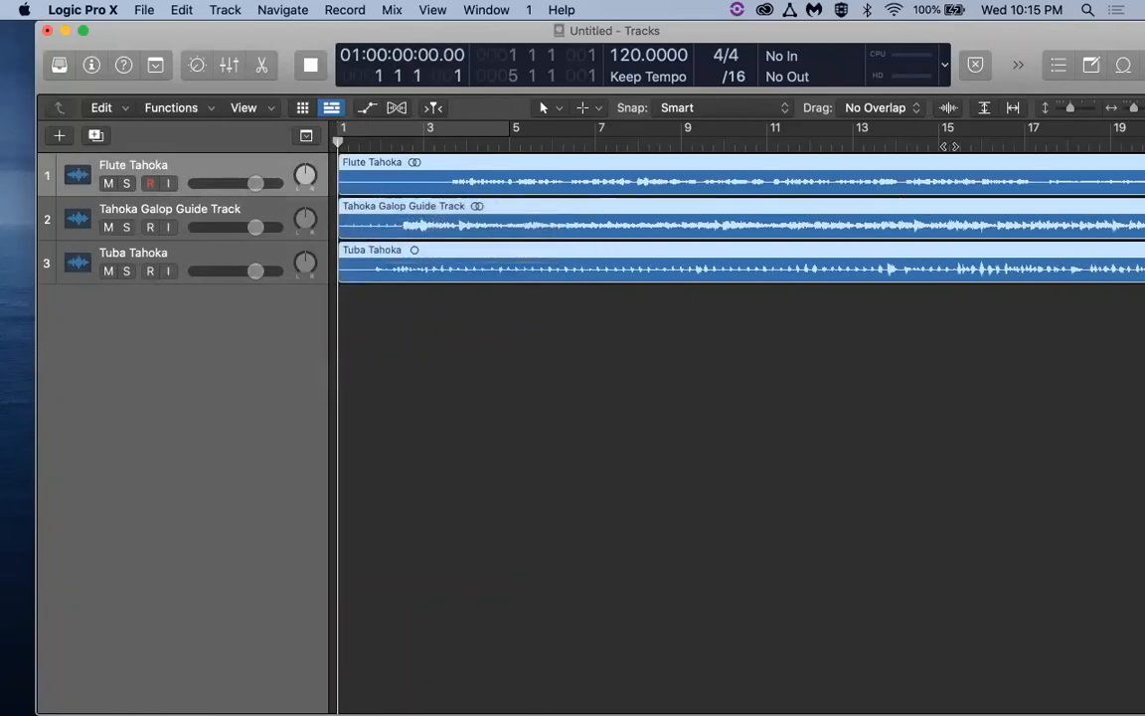
pyautogui.moveTo(992, 42); pyautogui.dragTo(957, 41)
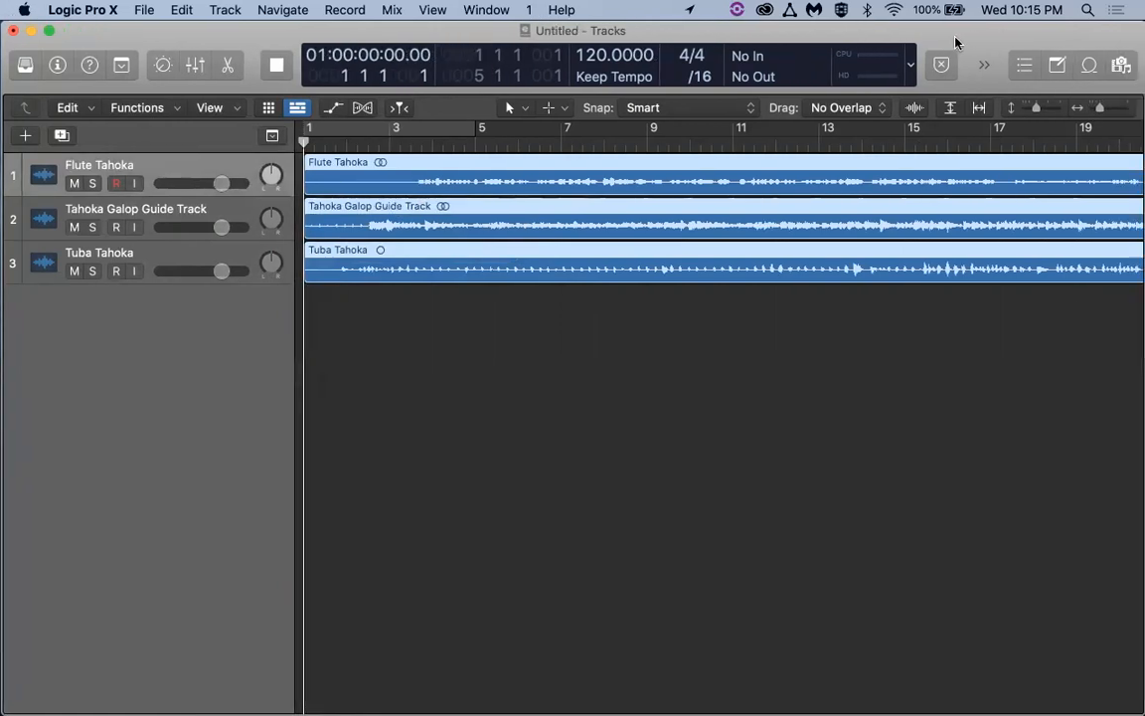
# - Enlarge the arrangement to show roughly the first four bars with taller tracks, deselect all regions, and turn on waveform zoom
pyautogui.click(1099, 110)
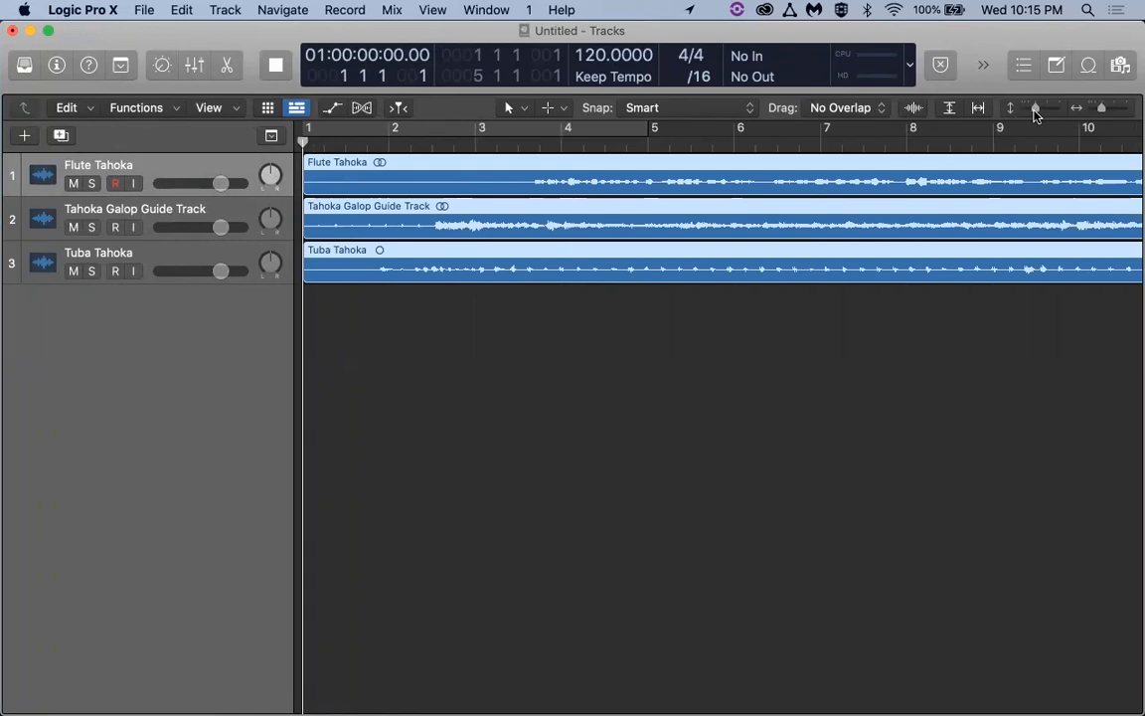
pyautogui.moveTo(1034, 109); pyautogui.dragTo(1047, 112)
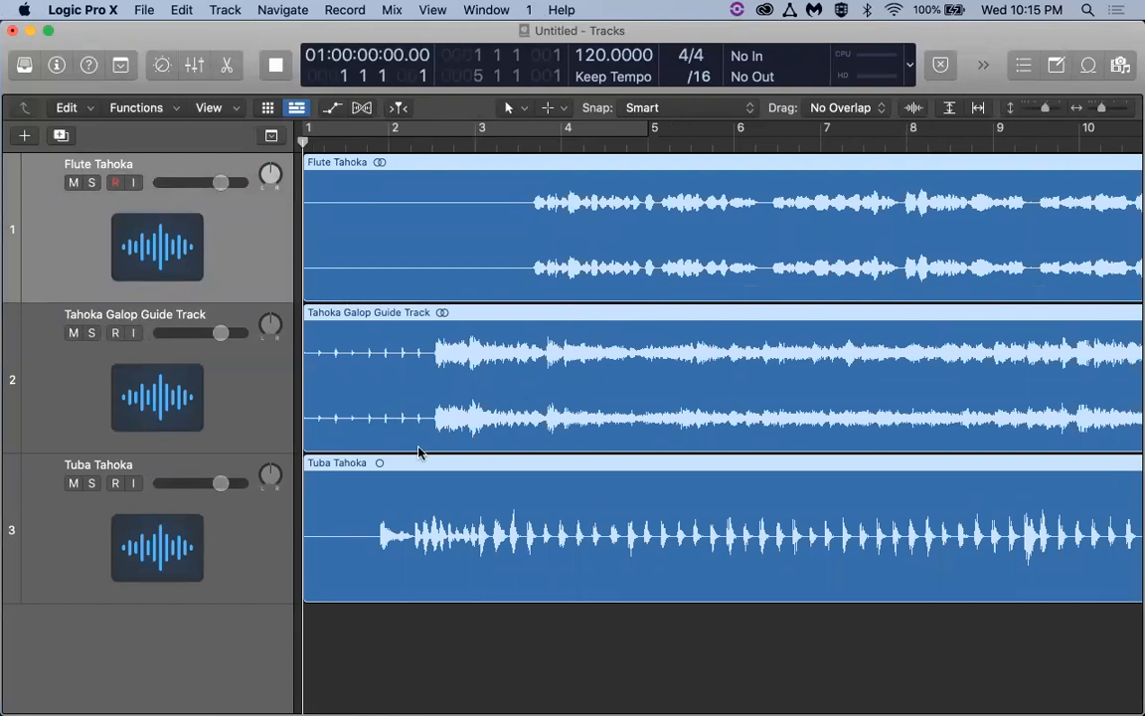
pyautogui.moveTo(1044, 112); pyautogui.dragTo(1114, 112)
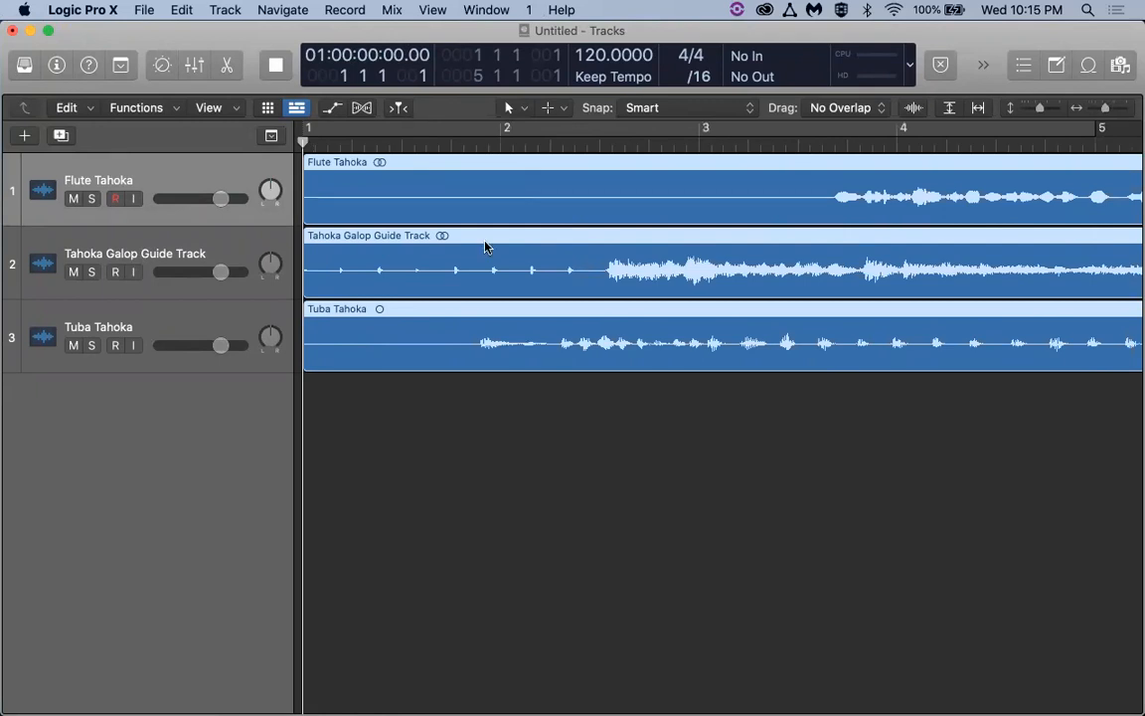
pyautogui.click(483, 468)
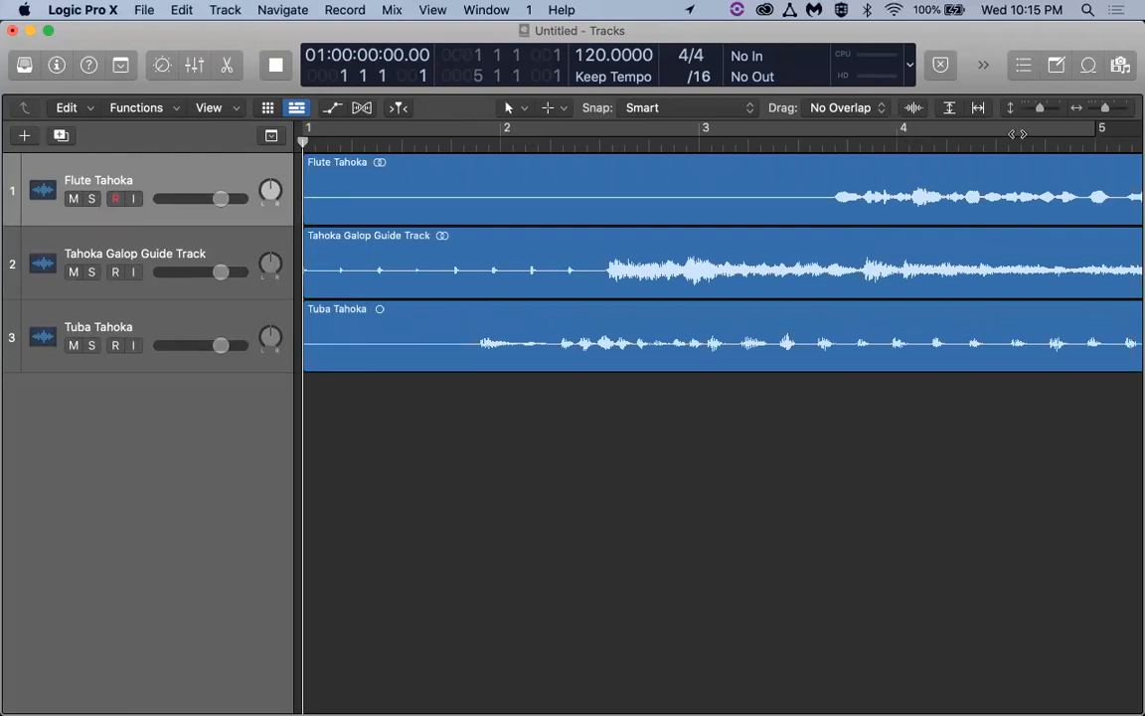
pyautogui.click(914, 112)
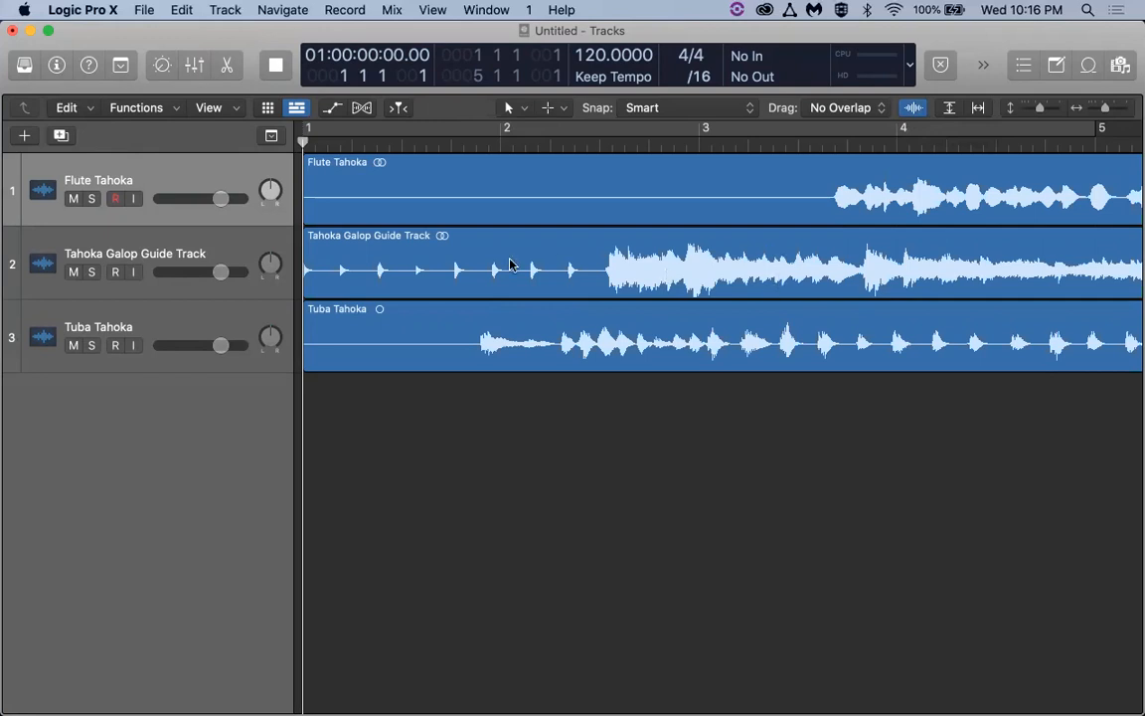
# - Place the playhead where the music begins after the clicks in the guide track, at 2 3 1 121
pyautogui.click(616, 144)
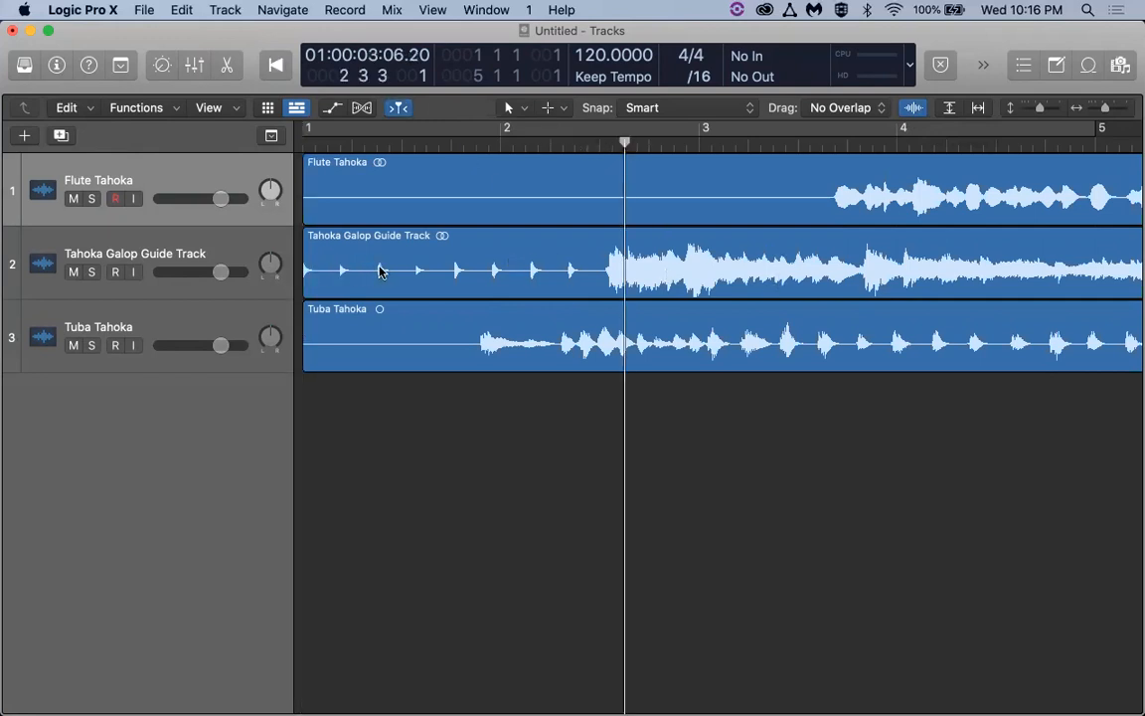
pyautogui.click(601, 143)
pyautogui.moveTo(610, 143); pyautogui.dragTo(606, 144)
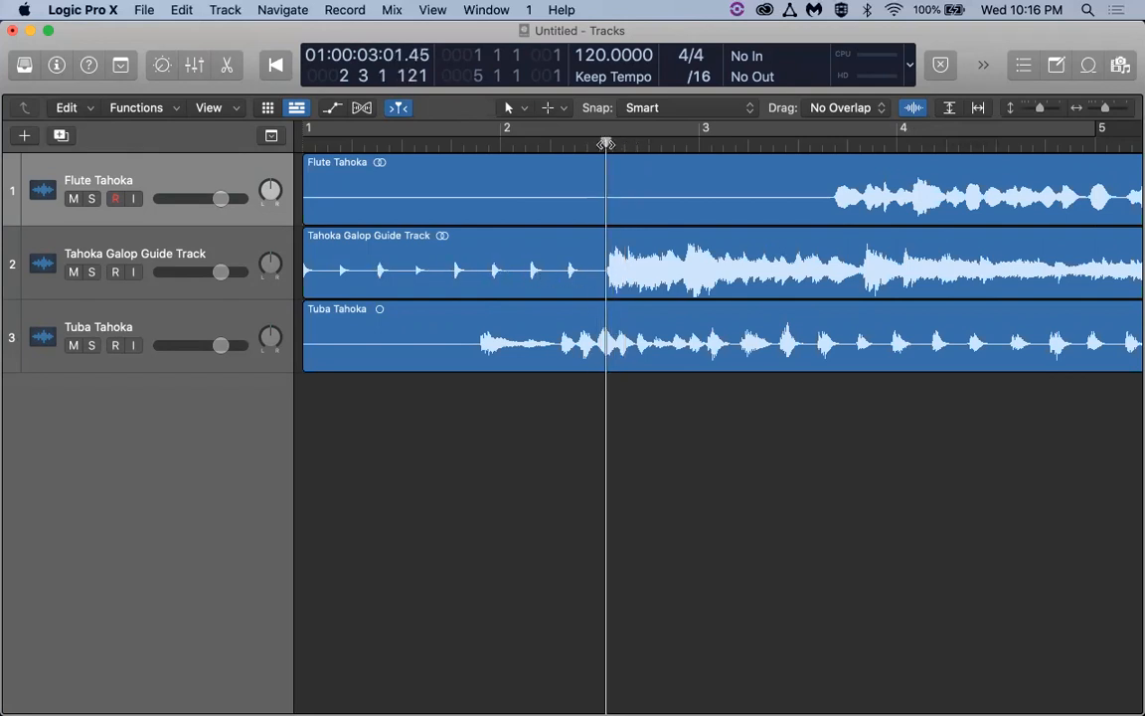
# - Shift the flute and tuba regions so that the first note of each lines up with the playhead at the guide track's entrance
pyautogui.moveTo(306, 206); pyautogui.dragTo(642, 189)
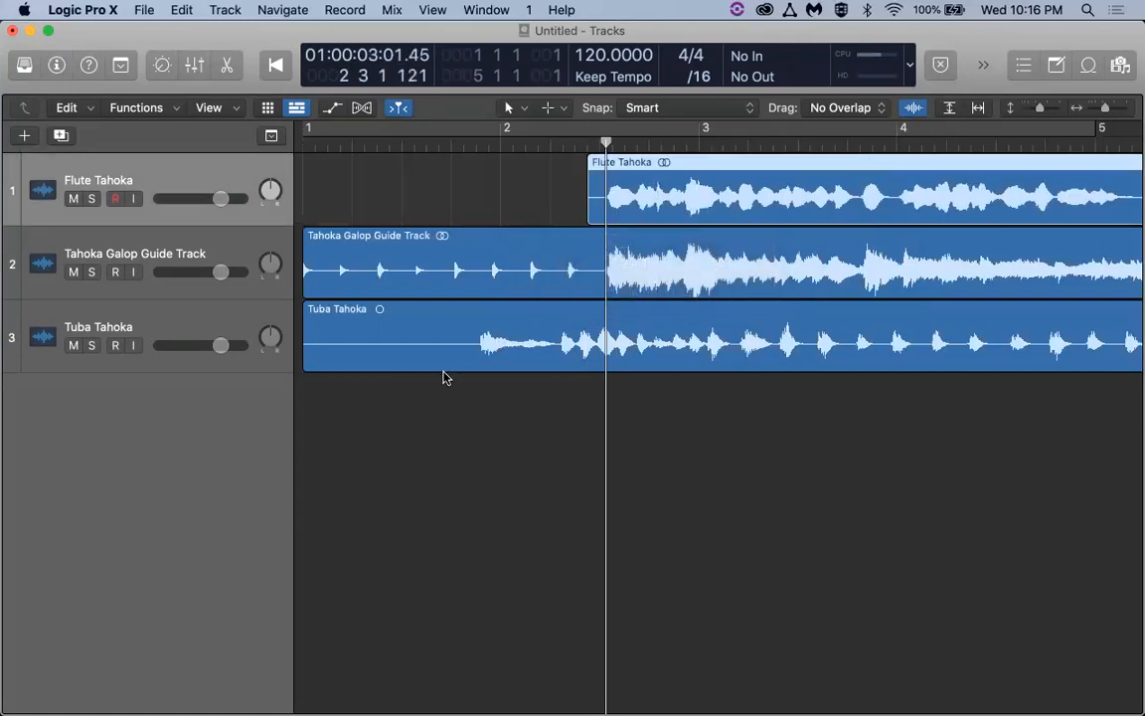
pyautogui.click(348, 360)
pyautogui.moveTo(307, 357); pyautogui.dragTo(465, 360)
pyautogui.moveTo(527, 338); pyautogui.dragTo(672, 330)
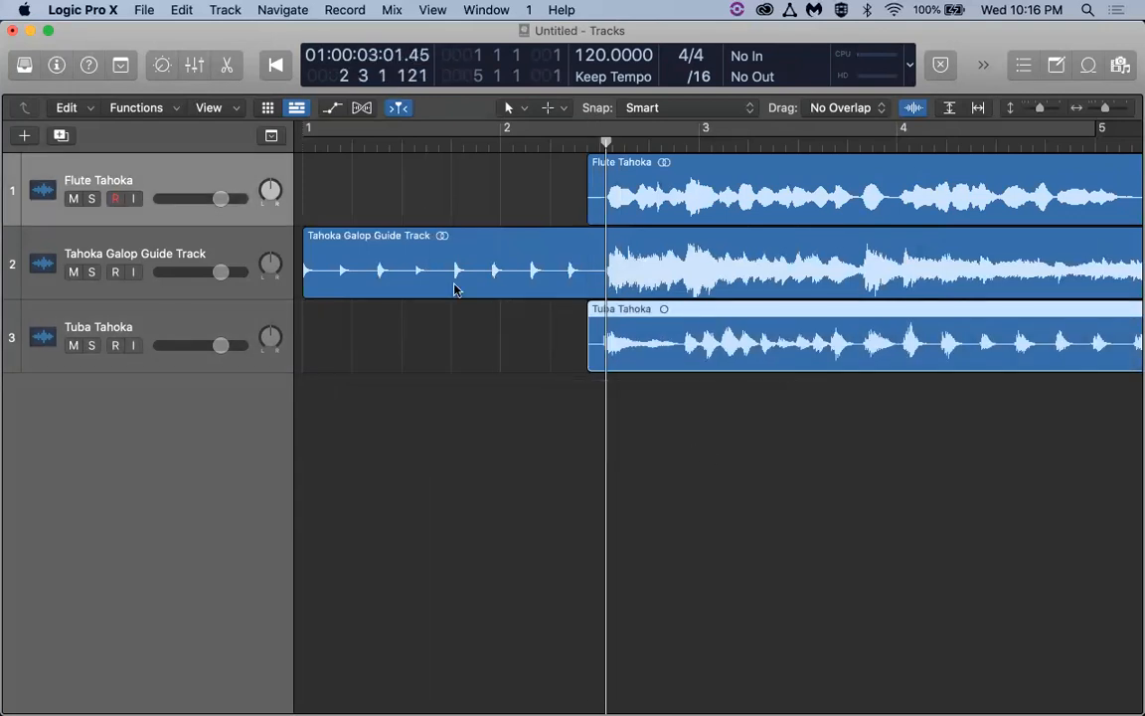
# - Play the project from the beginning for about ten seconds to check the flute and tuba against the guide track
pyautogui.press('Return')
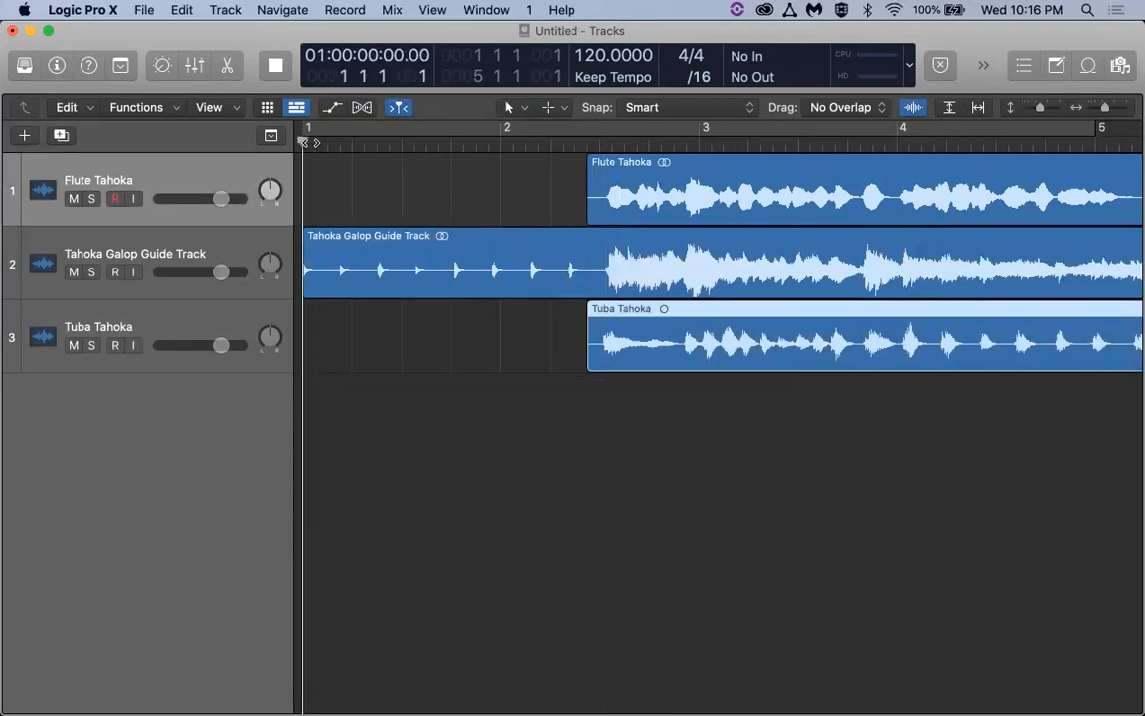
pyautogui.press('space')
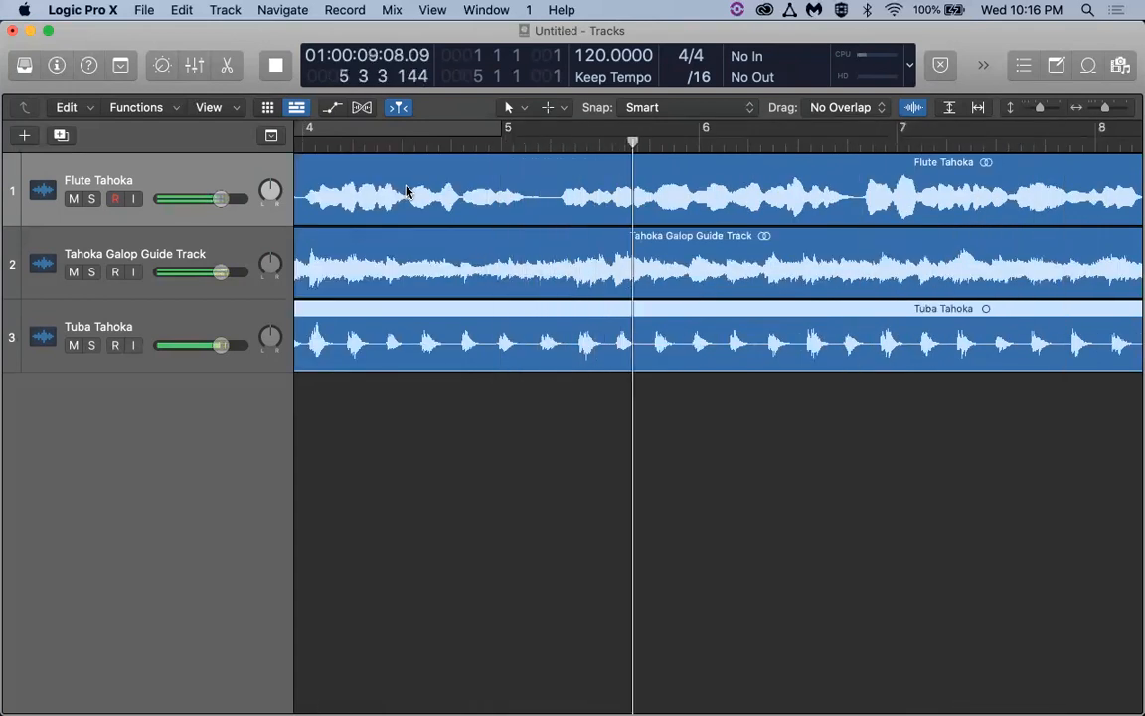
pyautogui.press('space')
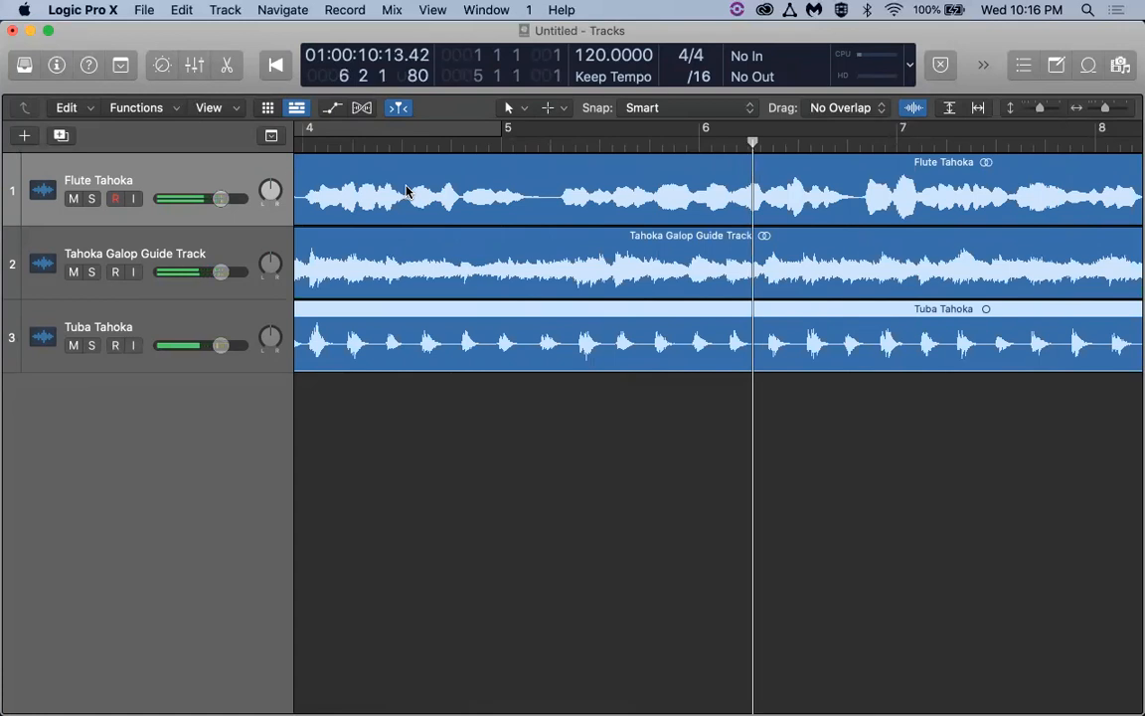
# - Split the flute region at 5 2 1 1, in the silence between phrases, and move the second part about half a beat to the right
pyautogui.click(503, 164)
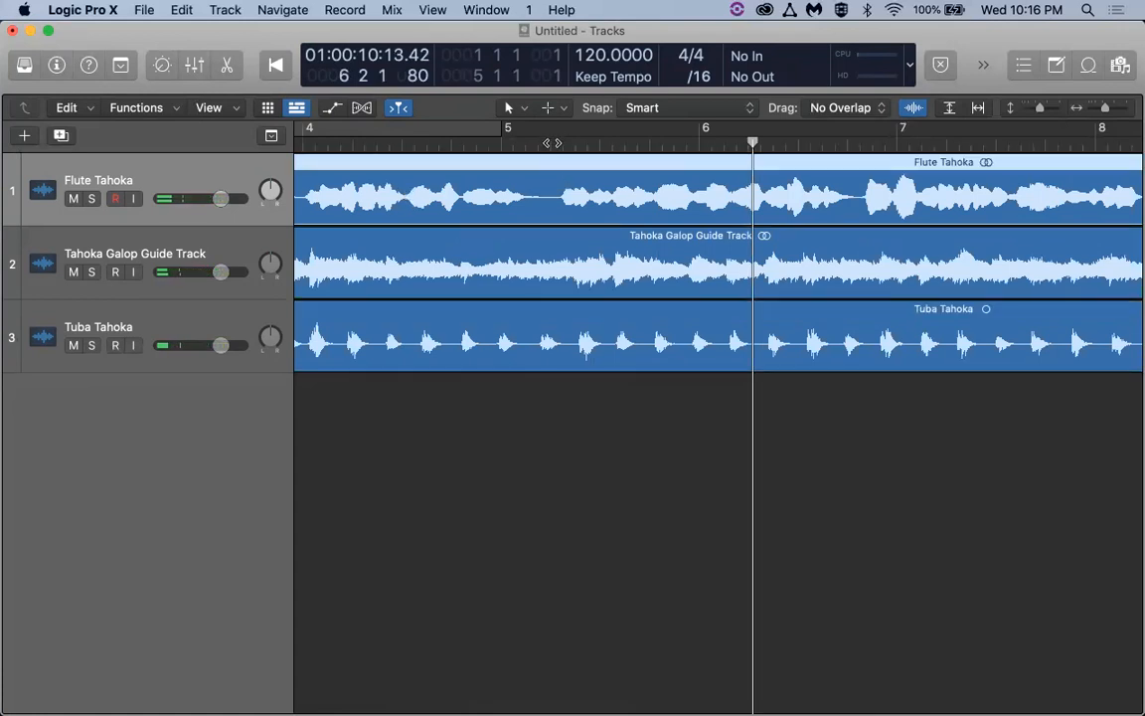
pyautogui.click(551, 143)
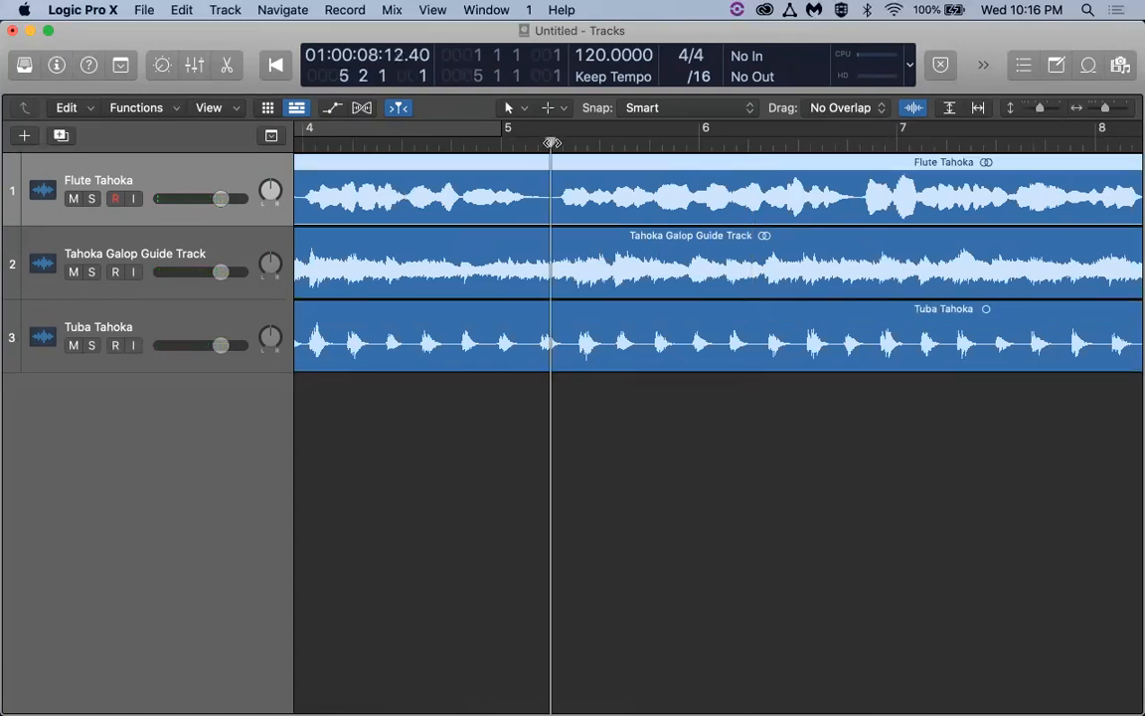
pyautogui.click(179, 10)
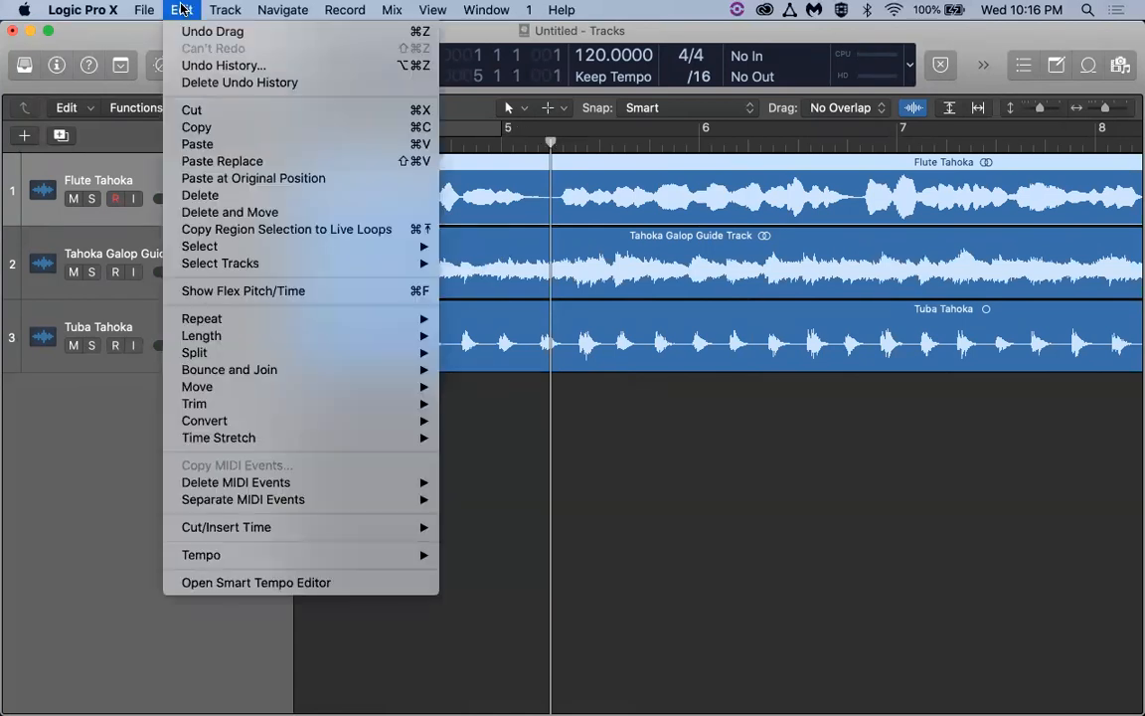
pyautogui.moveTo(230, 357)
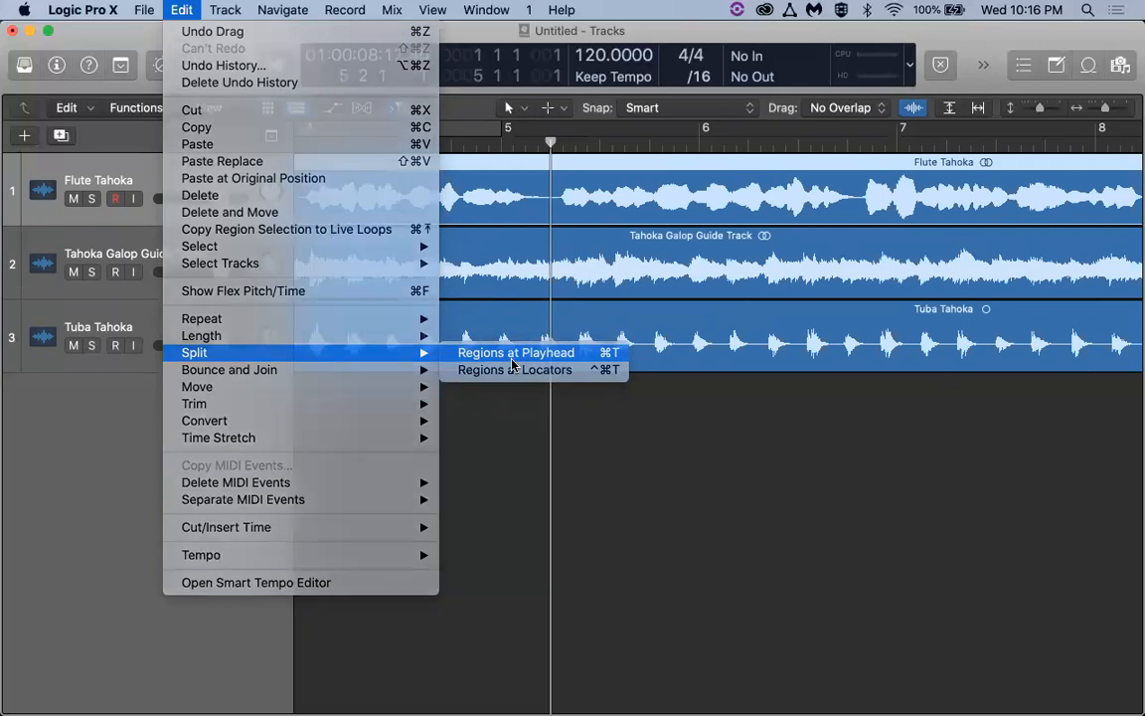
pyautogui.click(511, 357)
pyautogui.moveTo(596, 180); pyautogui.dragTo(626, 192)
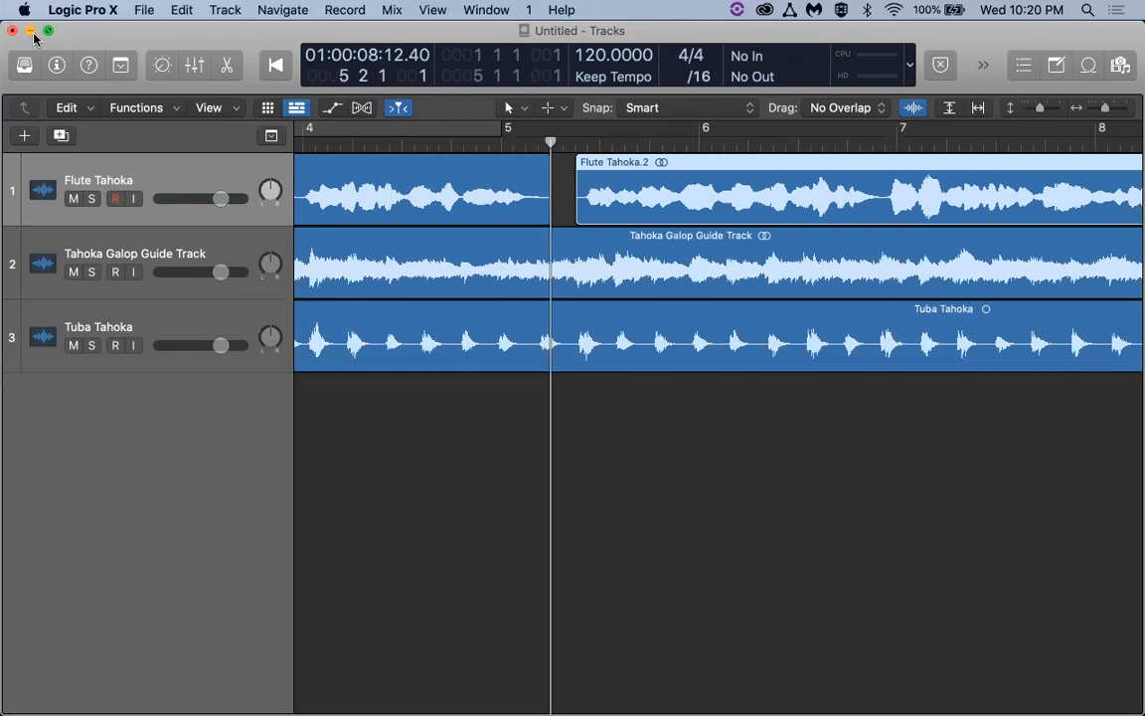
# - Minimize the Logic Pro X project window and switch to Zoom
pyautogui.click(30, 32)
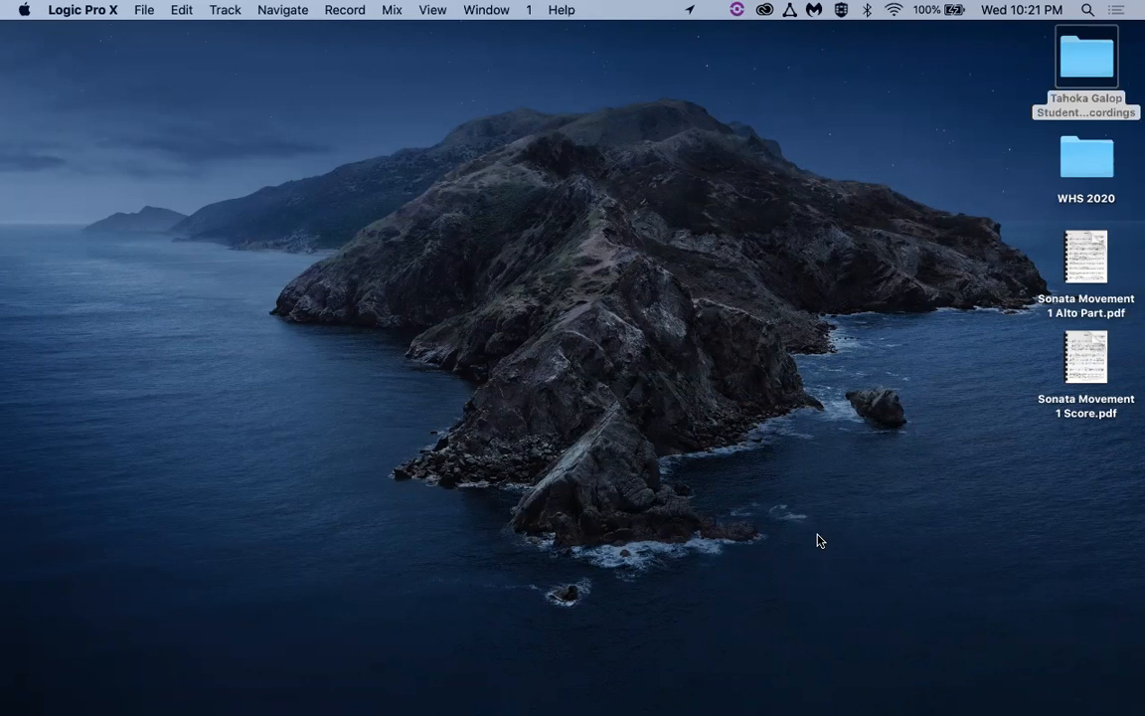
pyautogui.moveTo(694, 711)
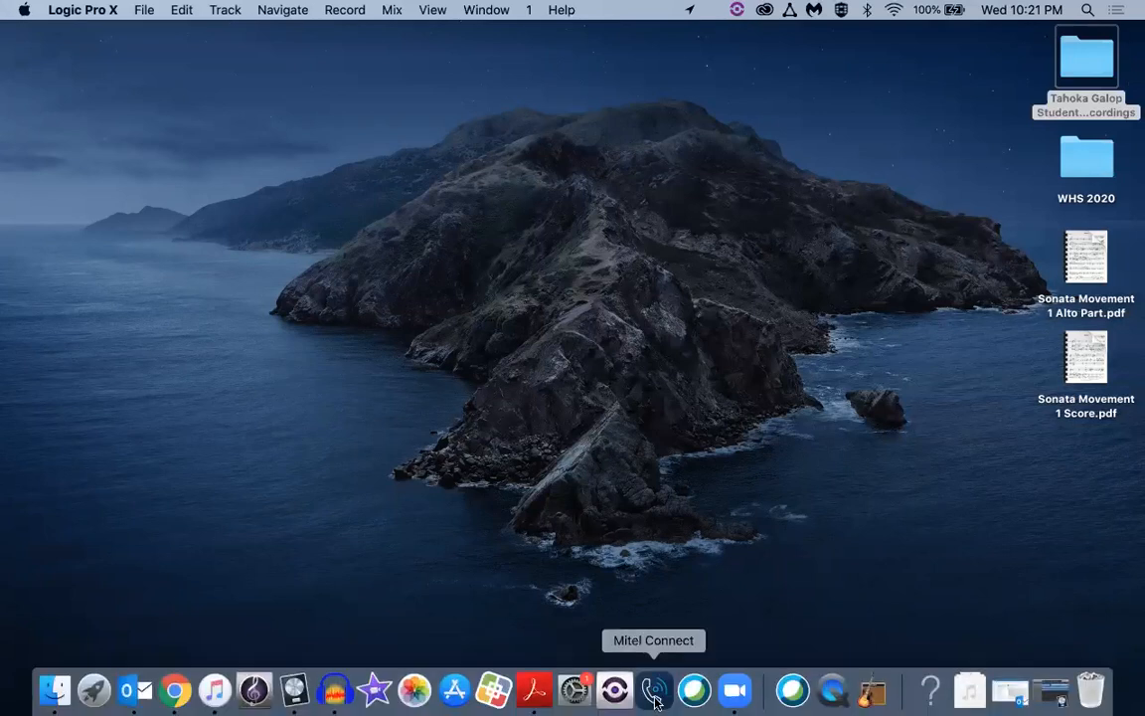
pyautogui.click(741, 699)
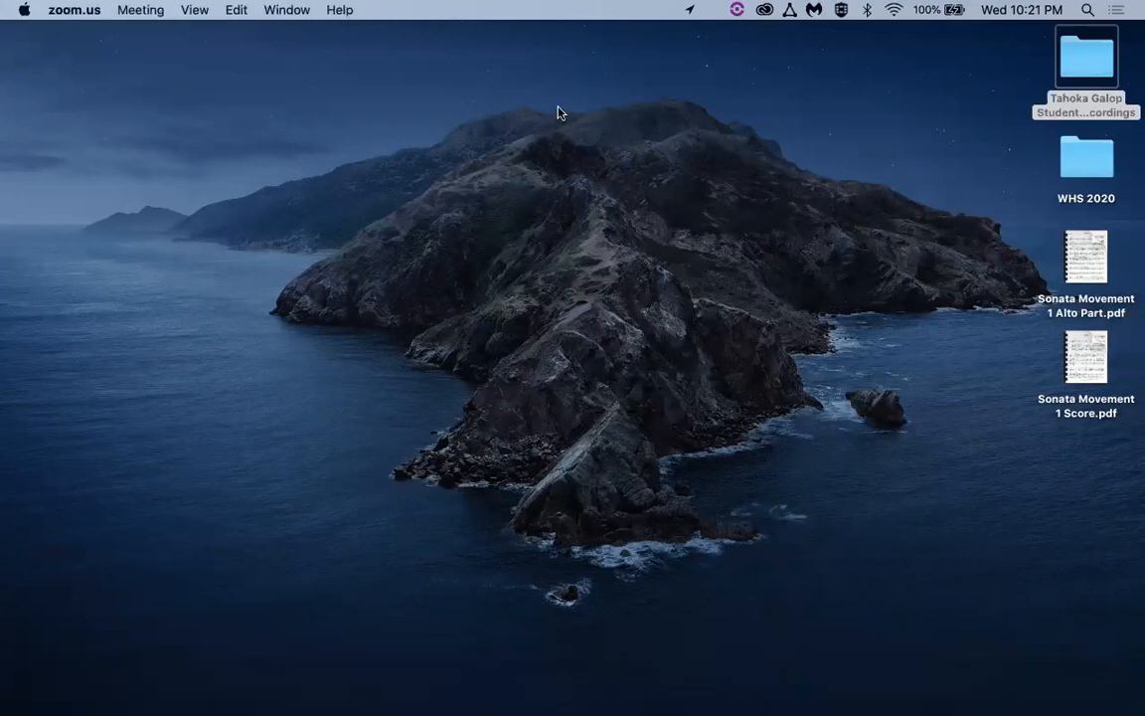